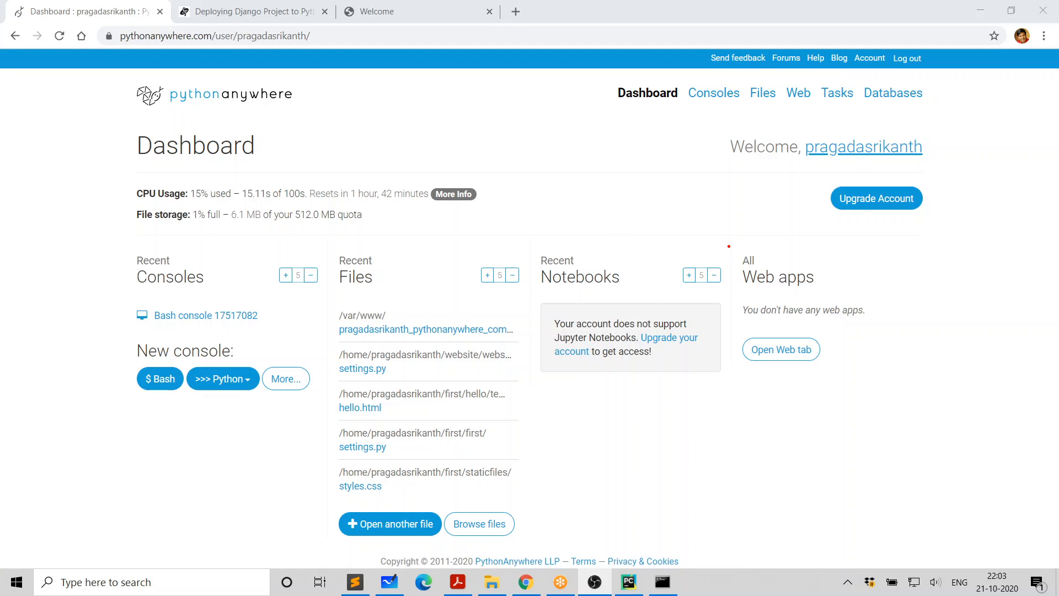
# Step: Switch to PyCharm, select the website project root and bring up the command prompt running the Django development server
pyautogui.moveTo(728, 245); pyautogui.dragTo(874, 376)
pyautogui.click(637, 589)
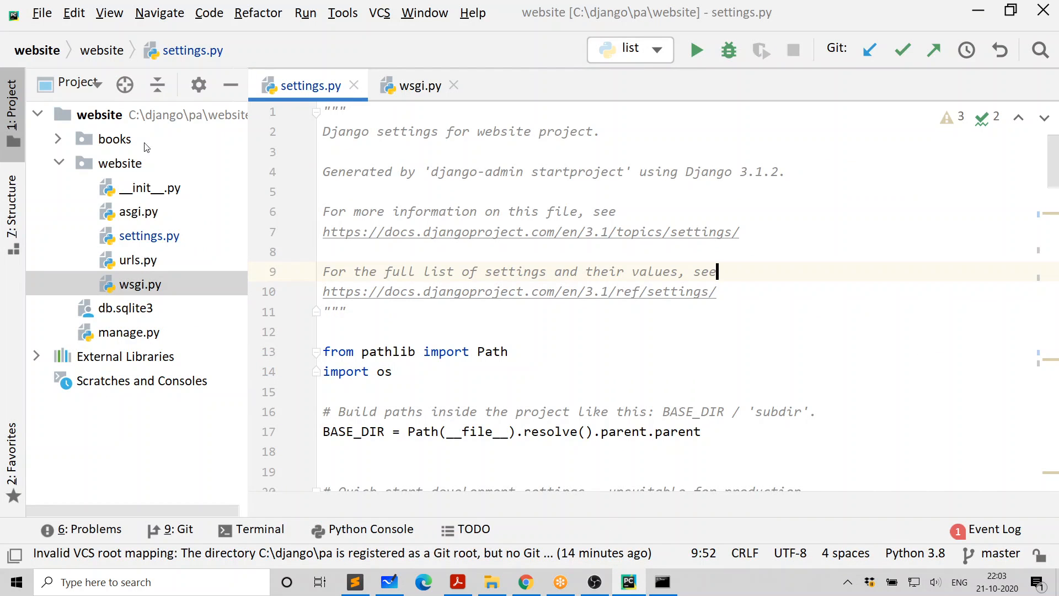
pyautogui.click(130, 114)
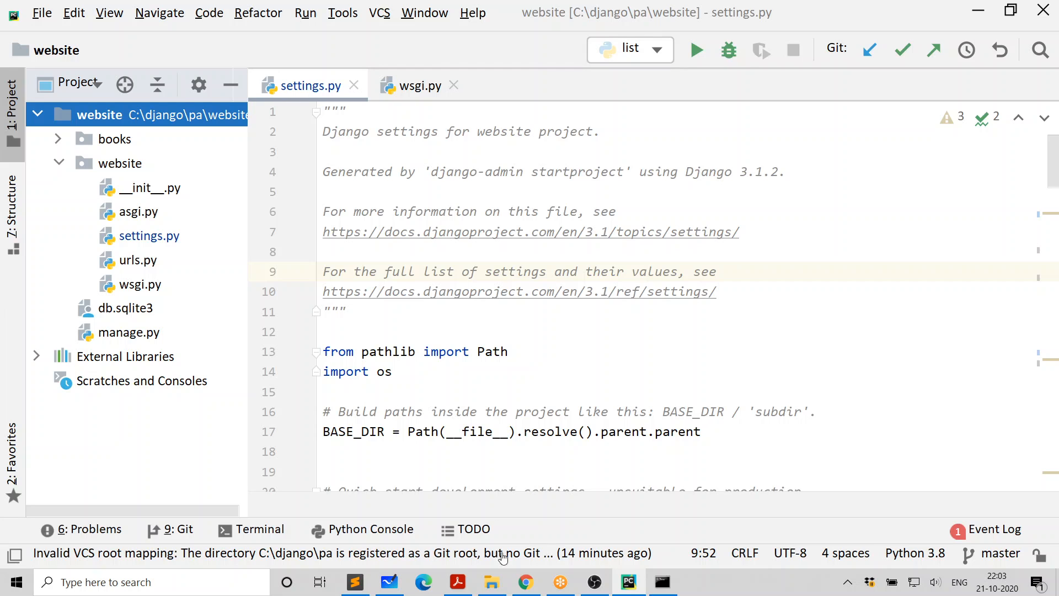
pyautogui.click(663, 583)
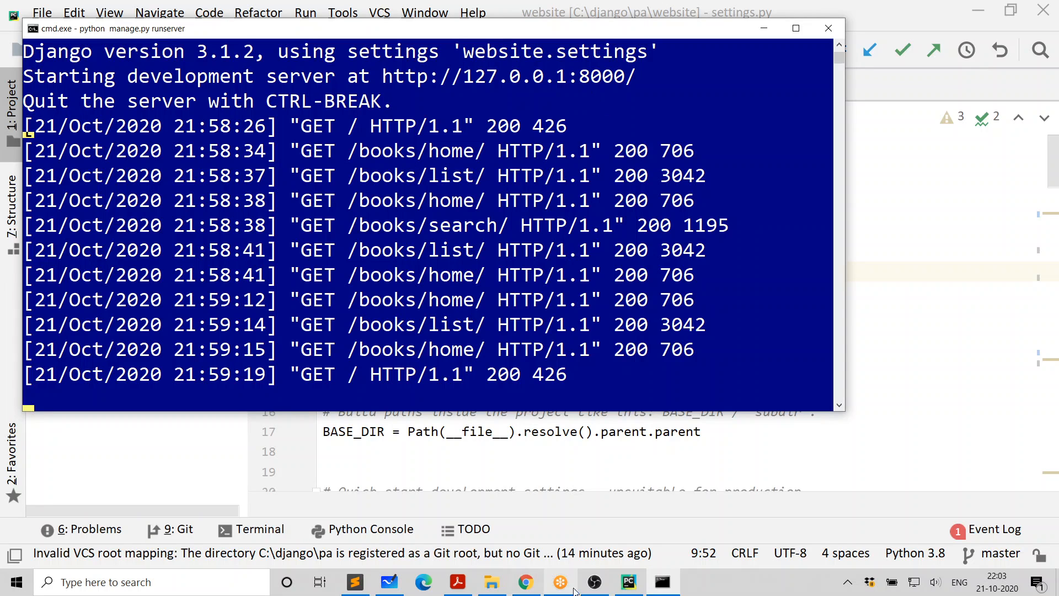
# Step: Switch to Chrome and view the Books application's home, list, add and search pages on localhost:8000
pyautogui.click(525, 582)
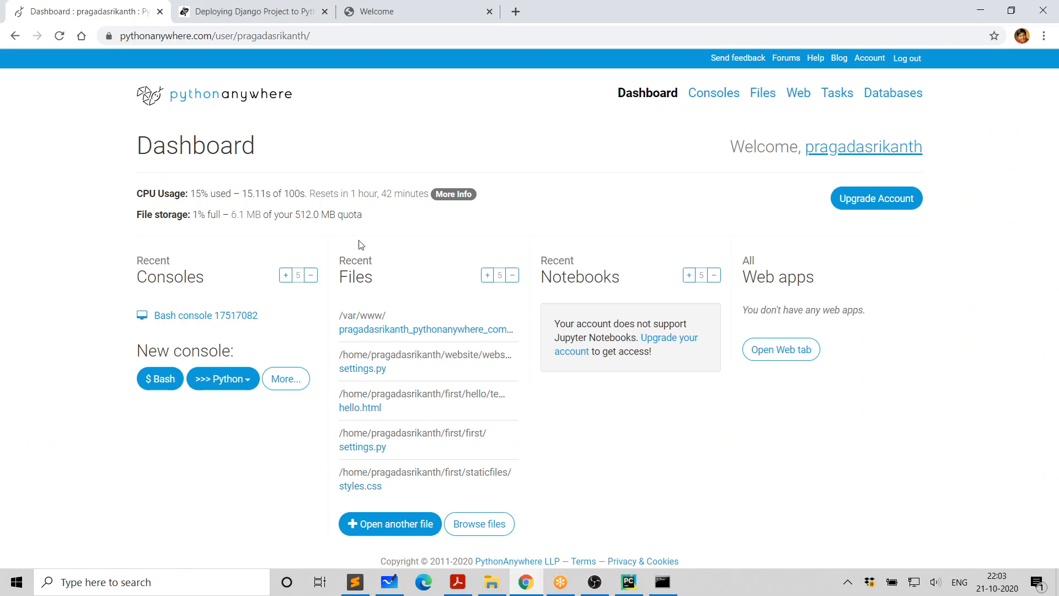
pyautogui.click(422, 12)
pyautogui.click(206, 40)
pyautogui.click(236, 41)
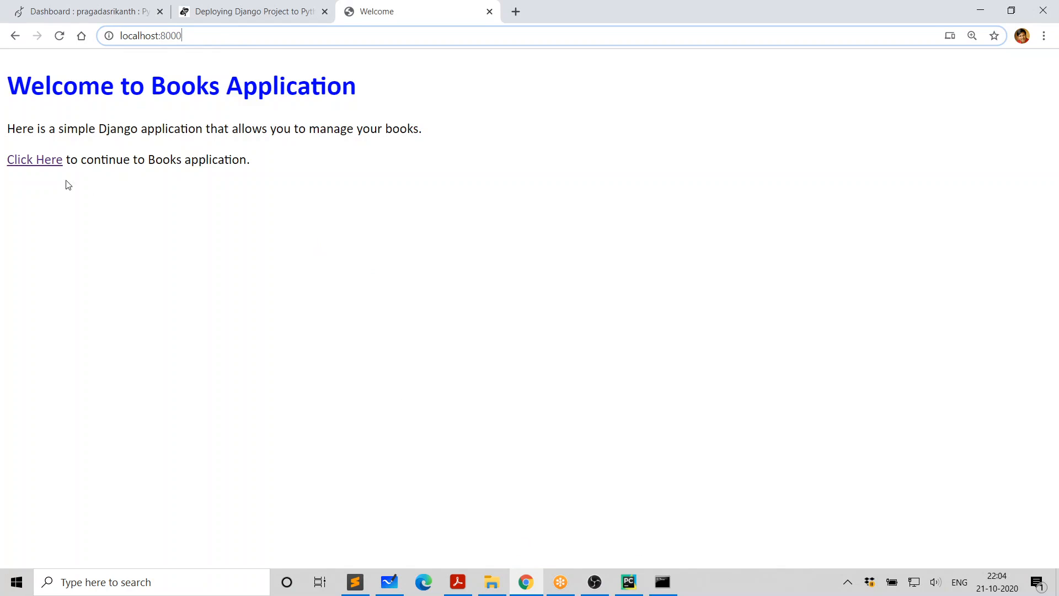
pyautogui.click(36, 165)
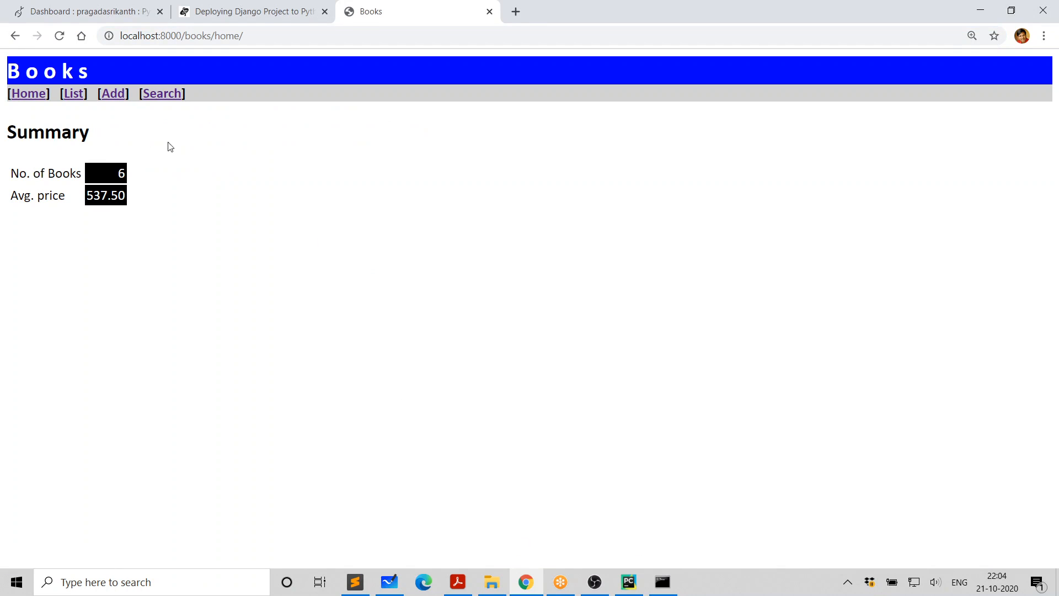
pyautogui.click(76, 97)
pyautogui.click(119, 99)
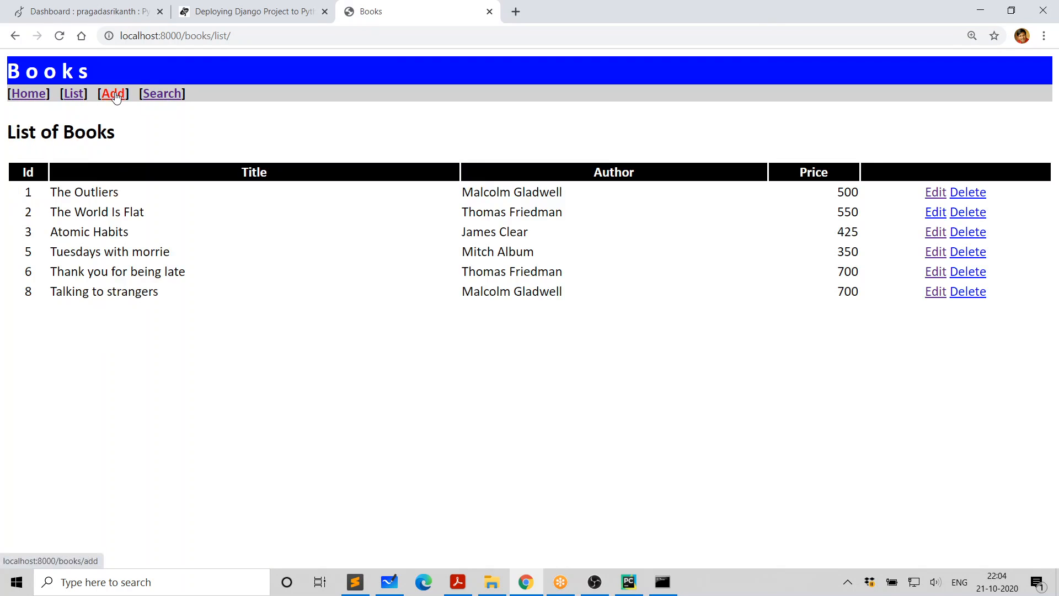
pyautogui.click(159, 102)
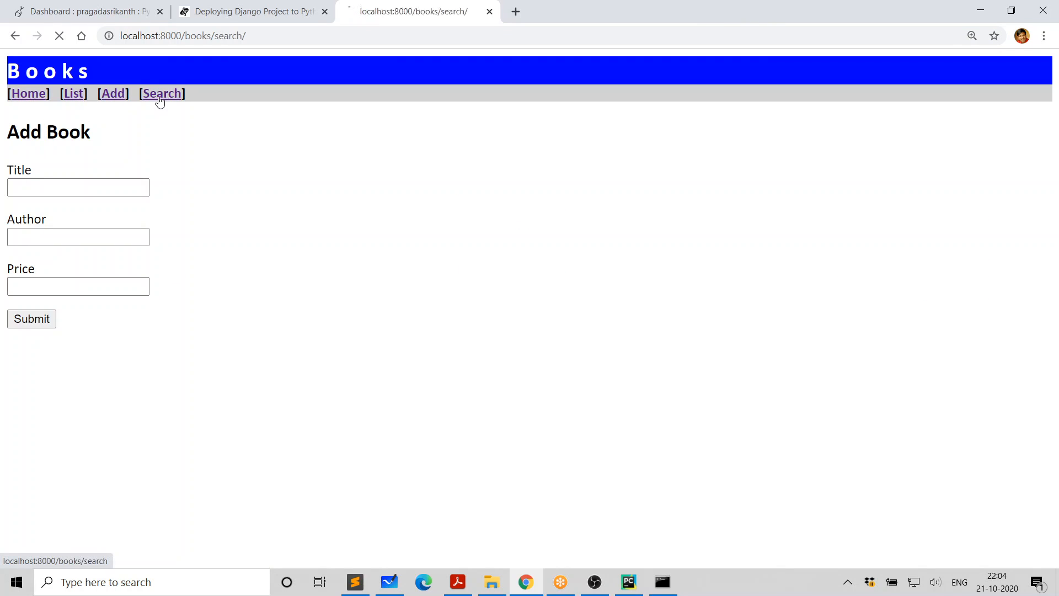
pyautogui.click(32, 98)
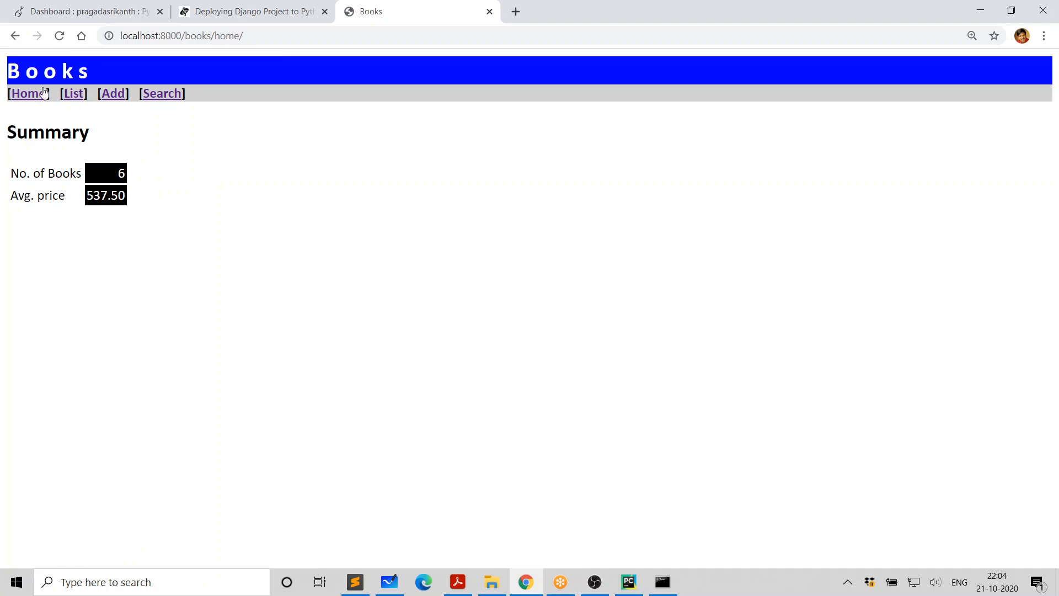
# Step: Close the local Books application page and read the start of the PythonAnywhere deployment guide, including the local project preparation section
pyautogui.click(490, 11)
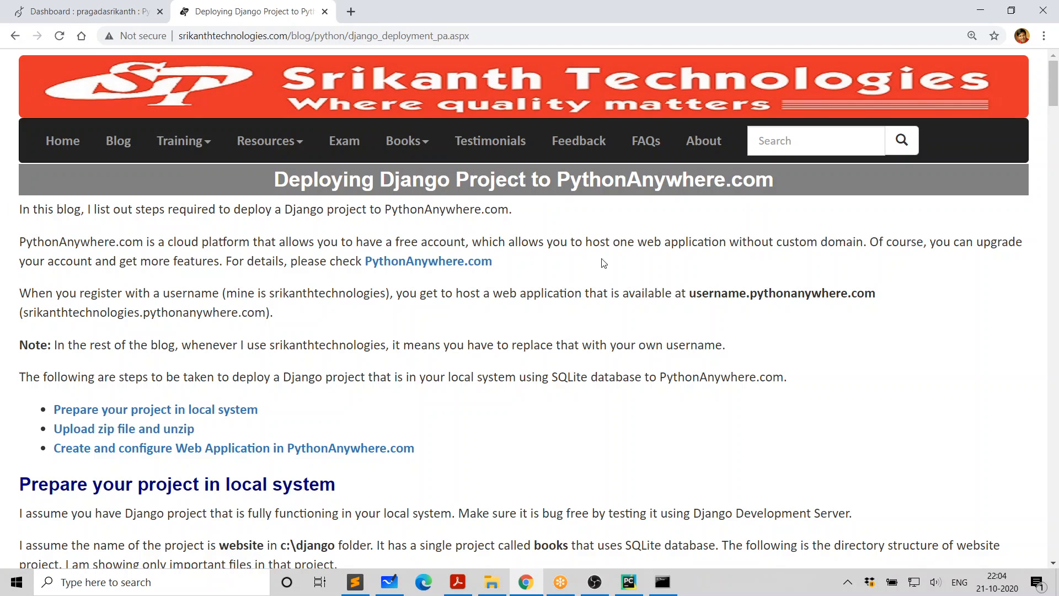
pyautogui.scroll(-1, 612, 272)
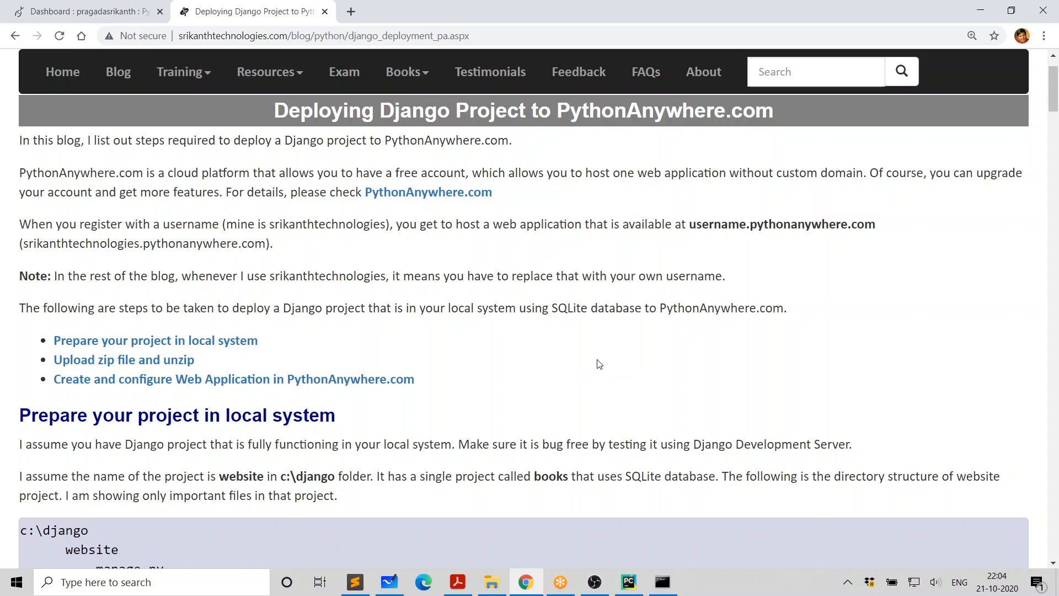
pyautogui.scroll(-3, 599, 364)
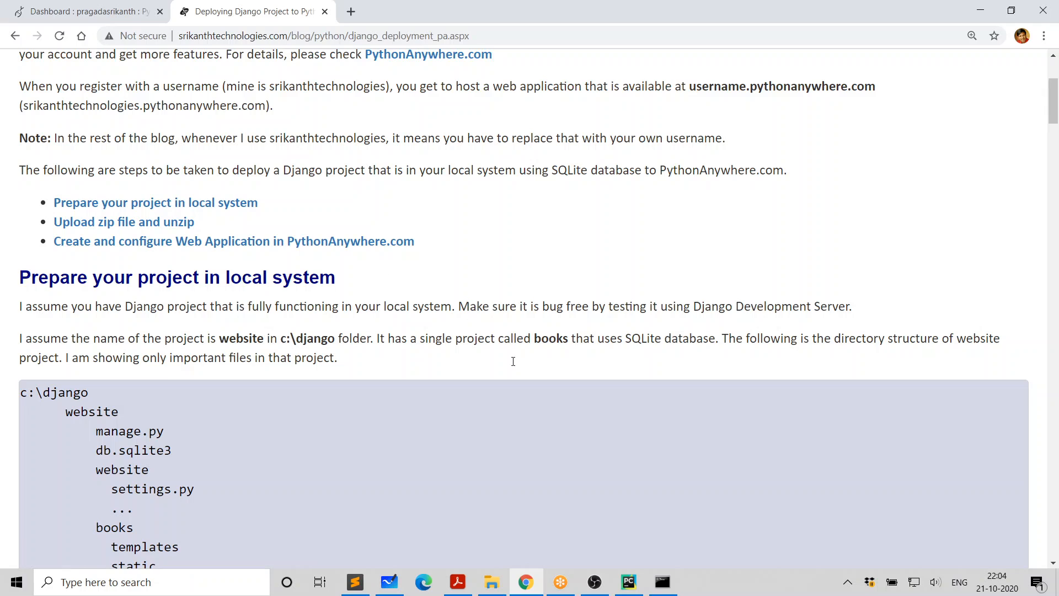
# Step: Switch to PyCharm and open settings.py from the inner website folder
pyautogui.click(635, 589)
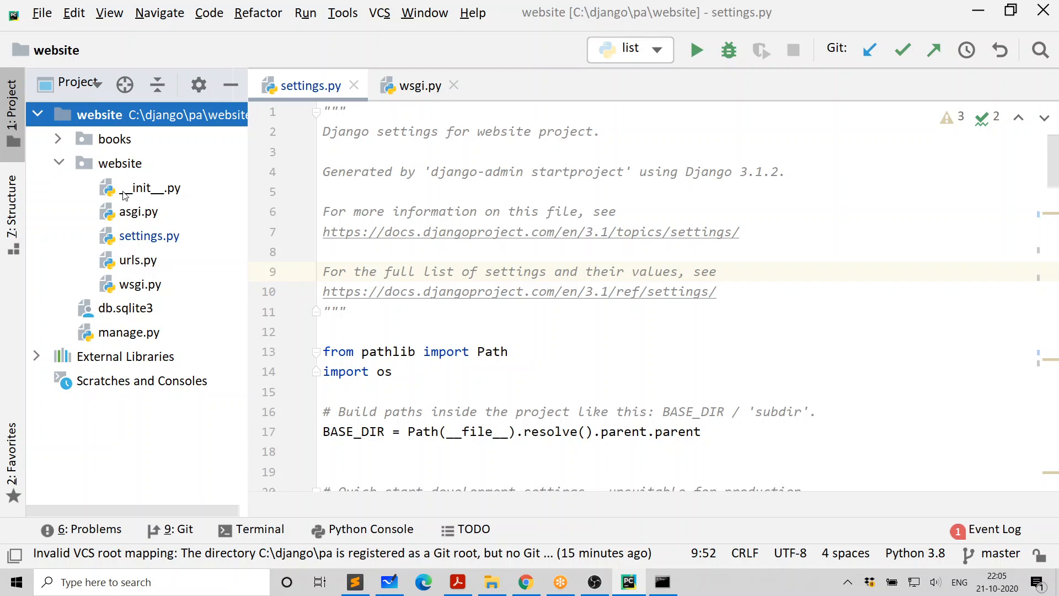
pyautogui.doubleClick(156, 239)
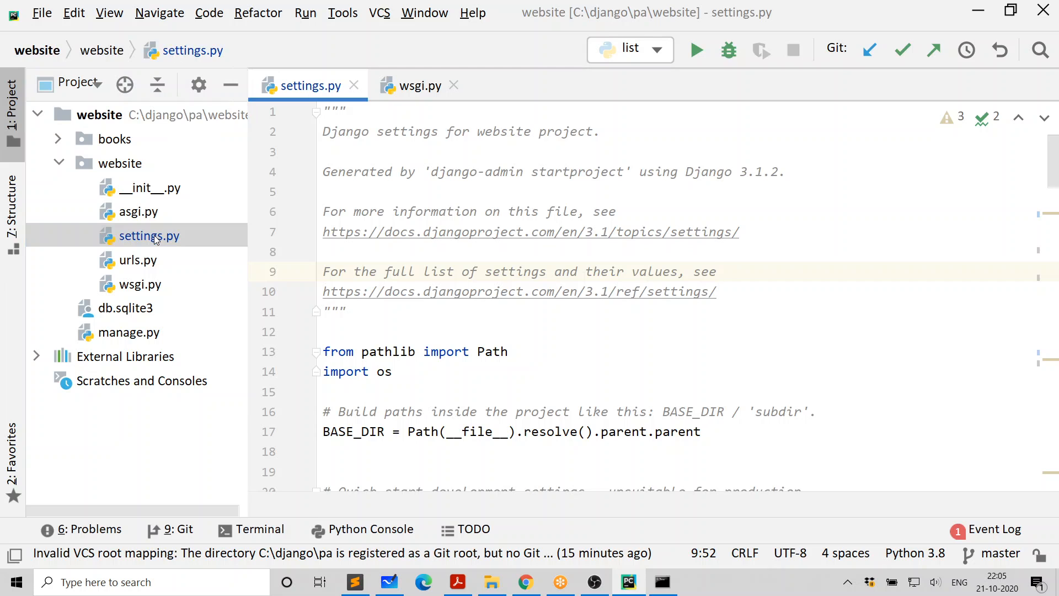
pyautogui.click(723, 352)
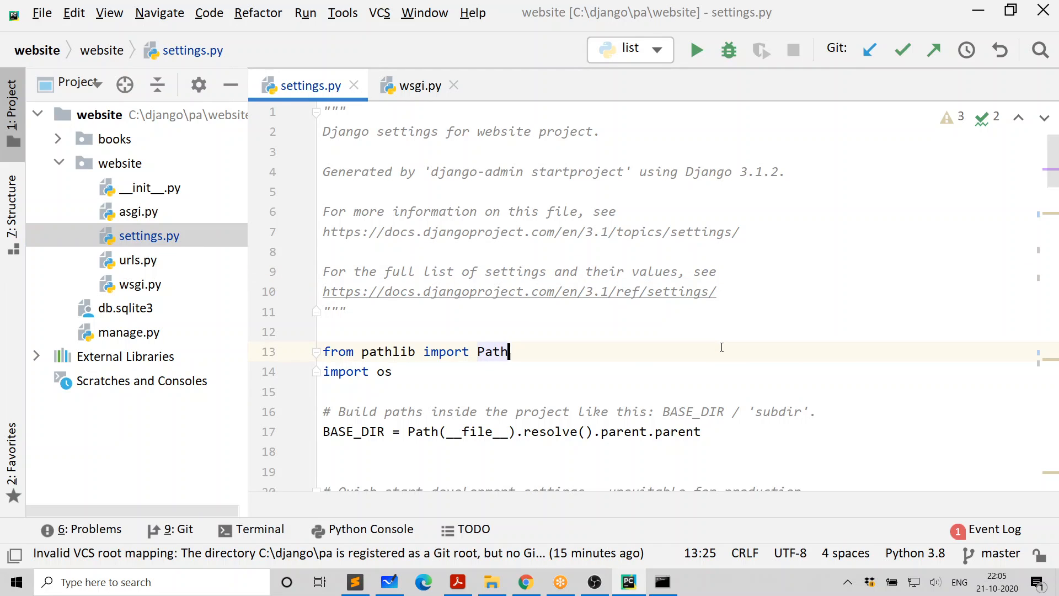
# Step: Examine the localhost and pythonanywhere.com entries of ALLOWED_HOSTS in settings.py
pyautogui.scroll(-7, 651, 337)
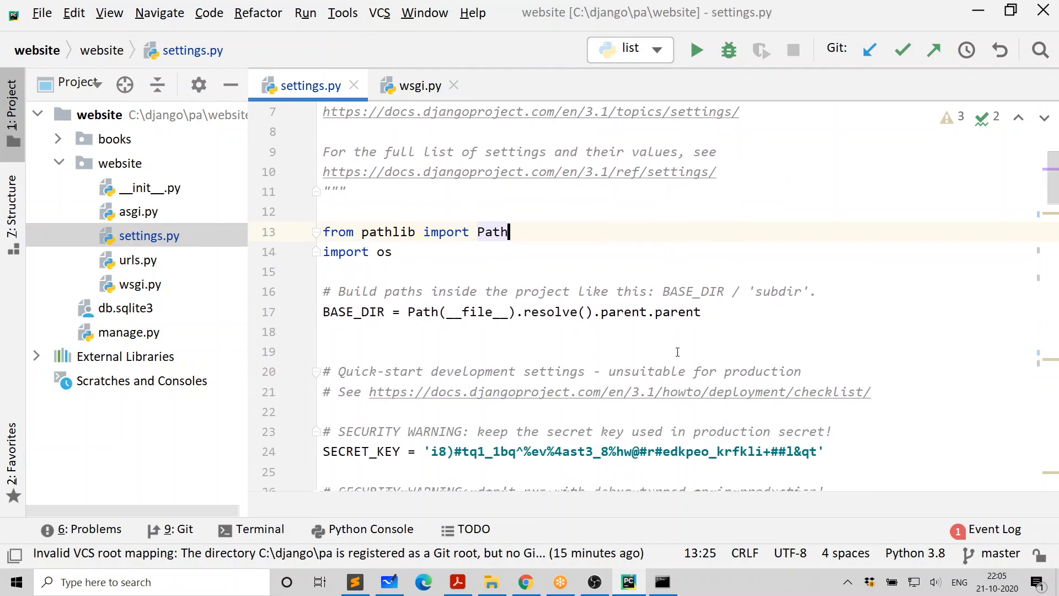
pyautogui.scroll(-1, 635, 276)
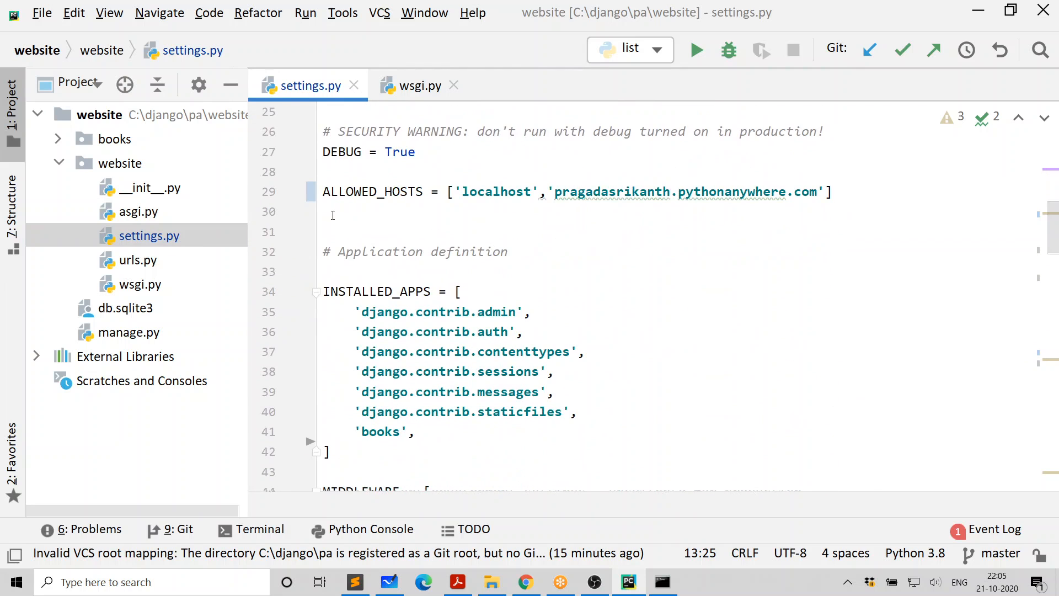
pyautogui.click(564, 174)
pyautogui.moveTo(551, 193); pyautogui.dragTo(825, 192)
pyautogui.press('Down')
pyautogui.press('Down')
pyautogui.doubleClick(517, 191)
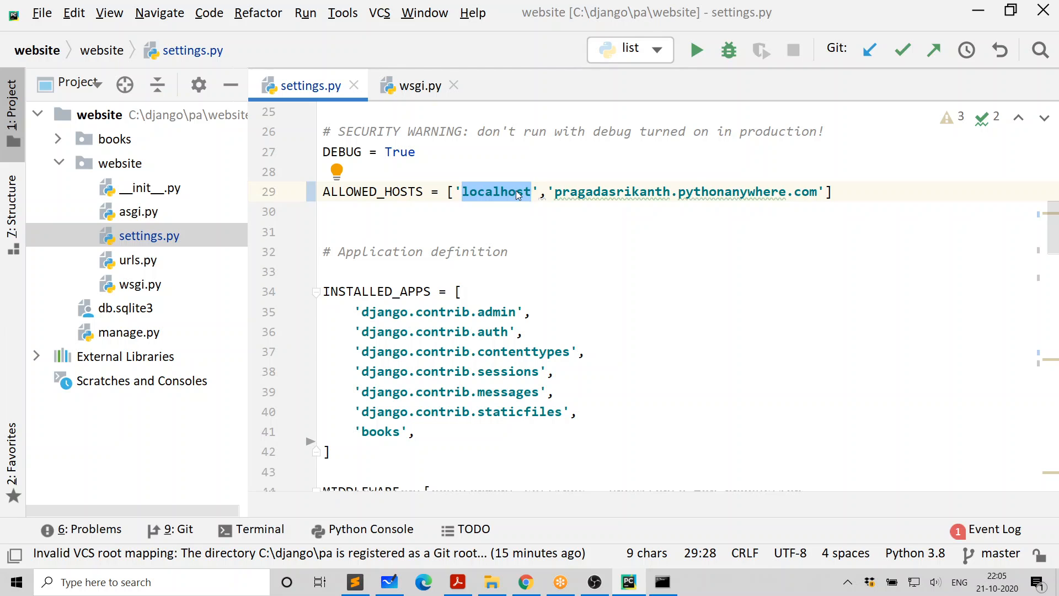
pyautogui.press('Down')
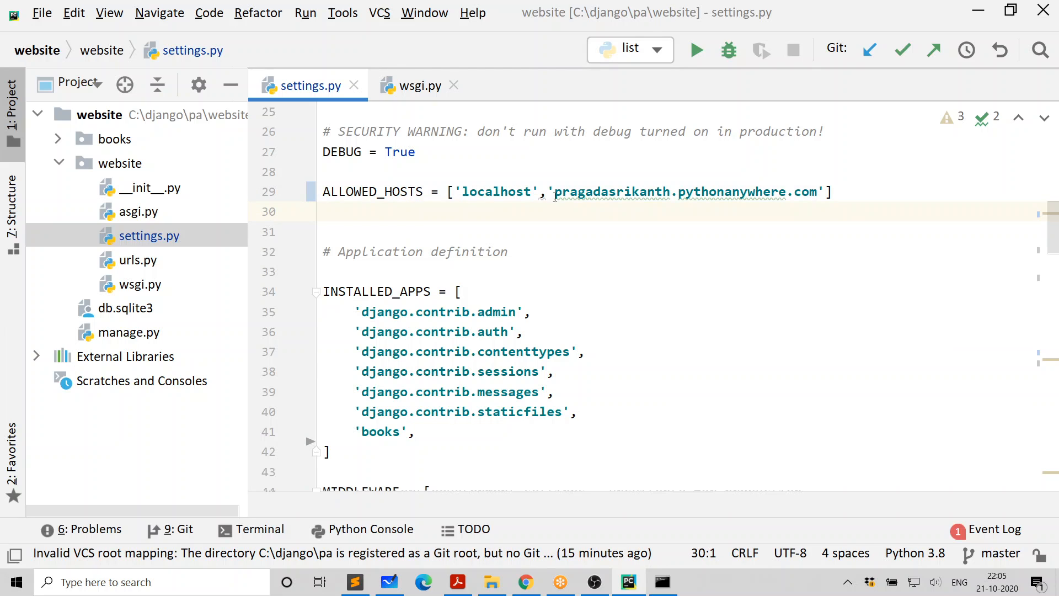
pyautogui.moveTo(555, 193); pyautogui.dragTo(818, 192)
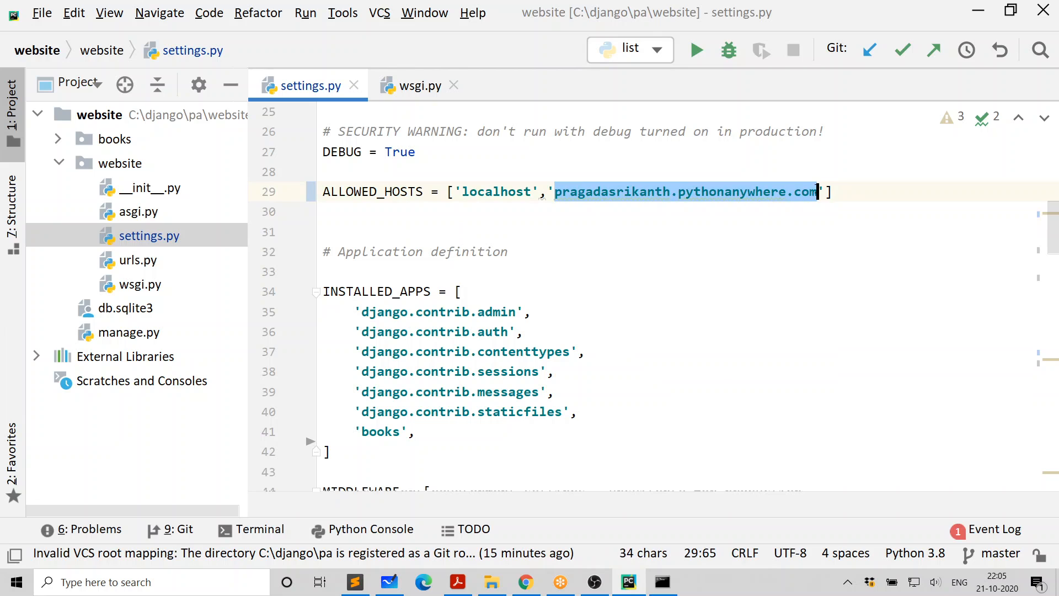
pyautogui.click(765, 228)
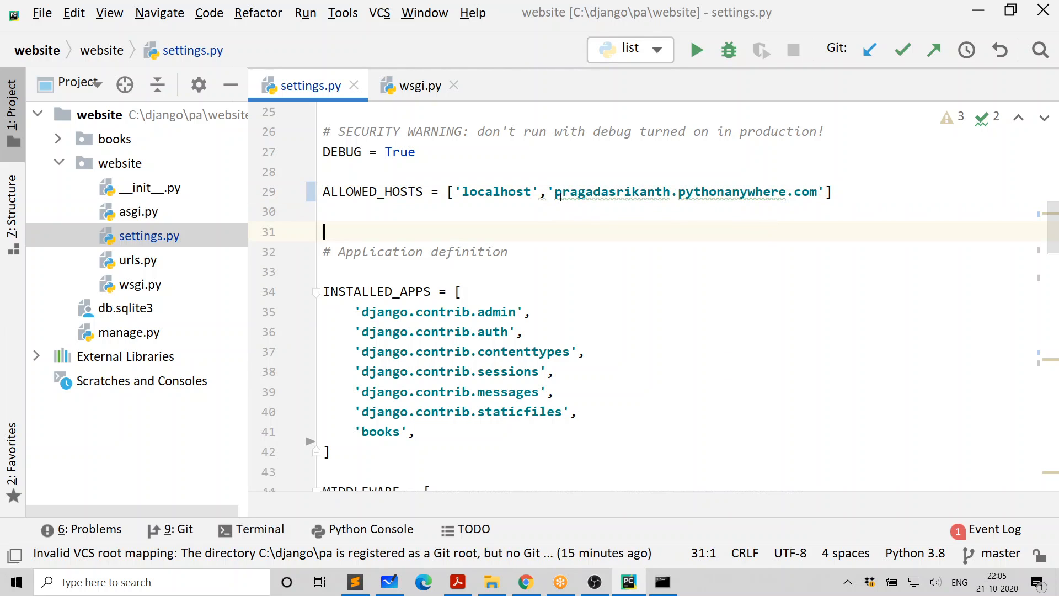
pyautogui.moveTo(554, 193); pyautogui.dragTo(678, 193)
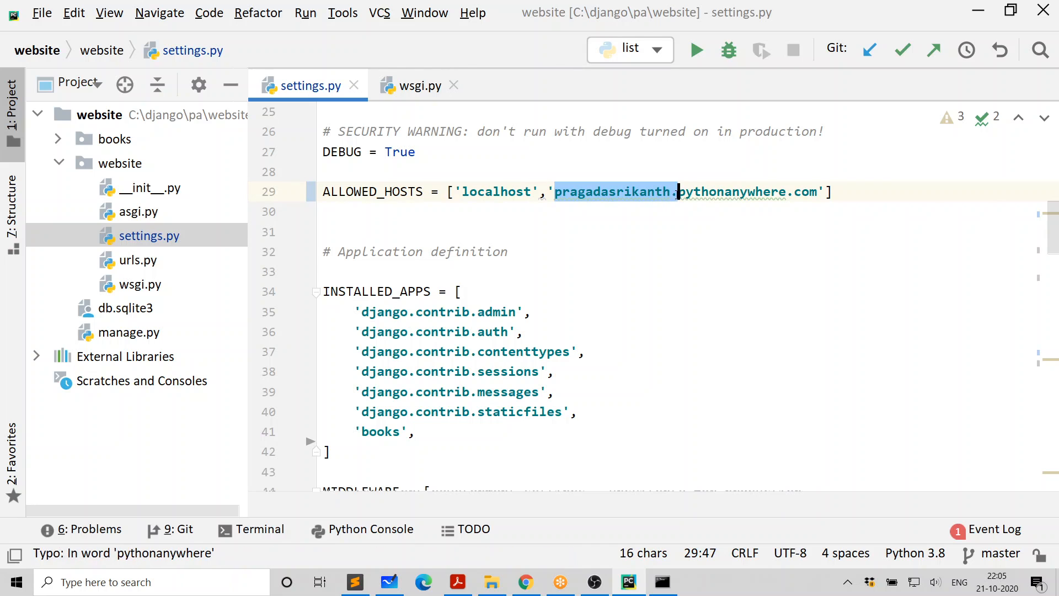
pyautogui.doubleClick(743, 194)
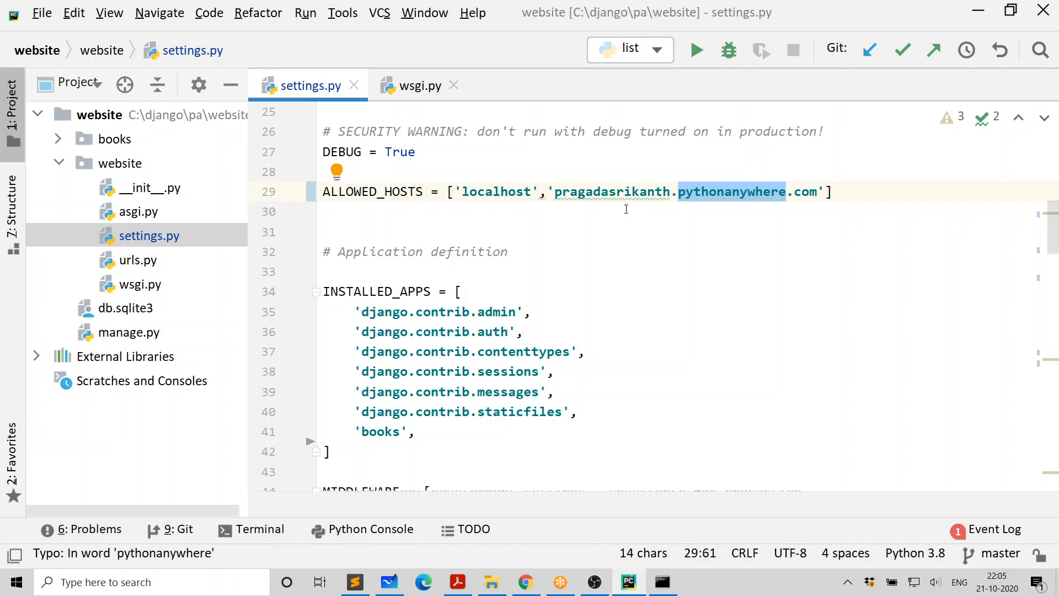
pyautogui.click(844, 212)
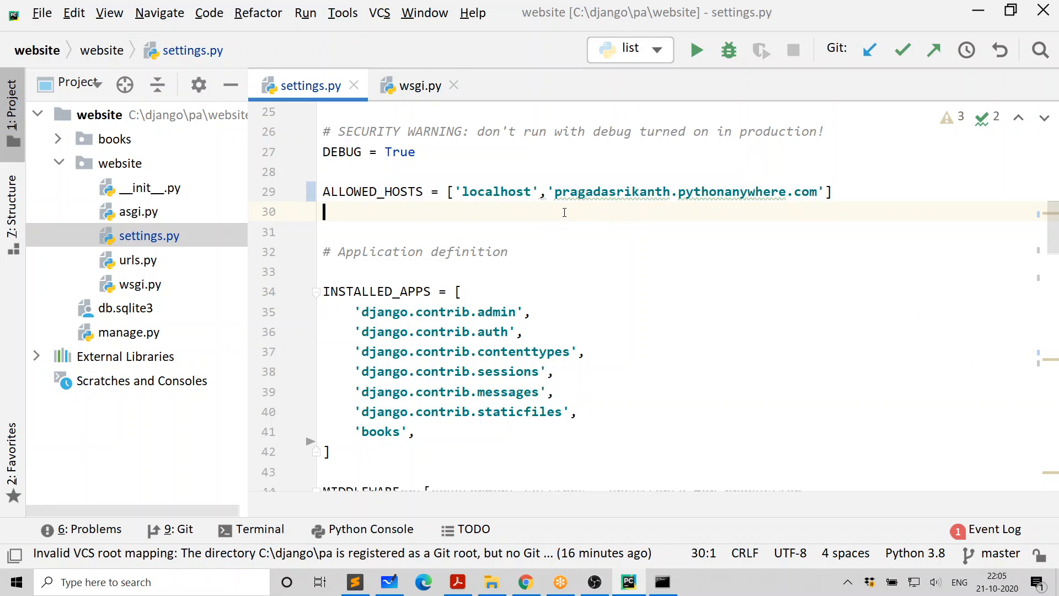
# Step: Check the 'books' entry in the INSTALLED_APPS list of settings.py
pyautogui.scroll(-3, 573, 219)
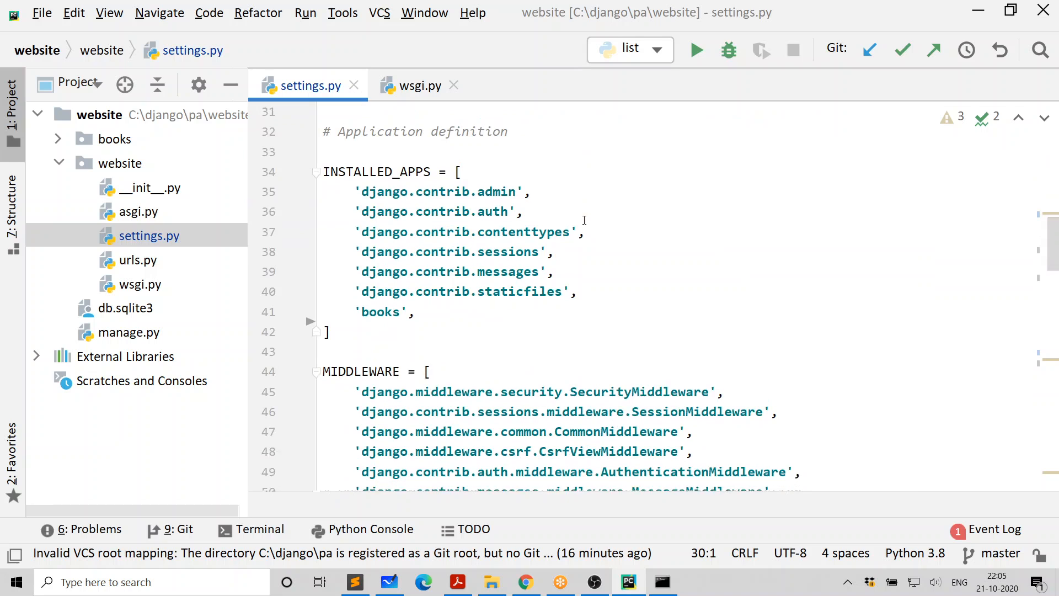
pyautogui.moveTo(351, 250); pyautogui.dragTo(420, 251)
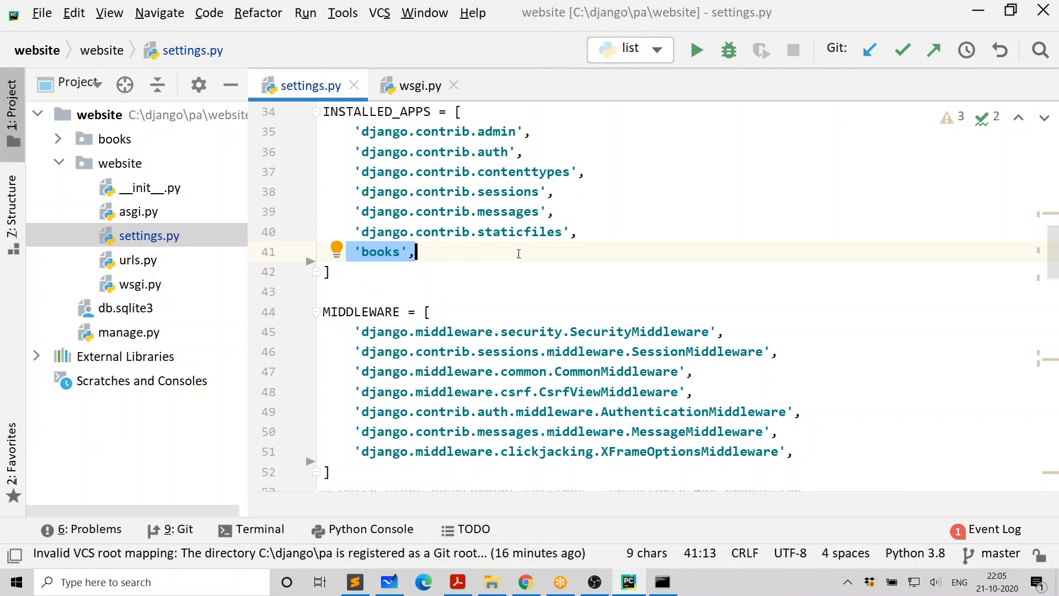
pyautogui.scroll(-1, 528, 252)
# Step: Examine the str() conversion around BASE_DIR / 'db.sqlite3' in the NAME entry of the DATABASES setting
pyautogui.scroll(-8, 528, 255)
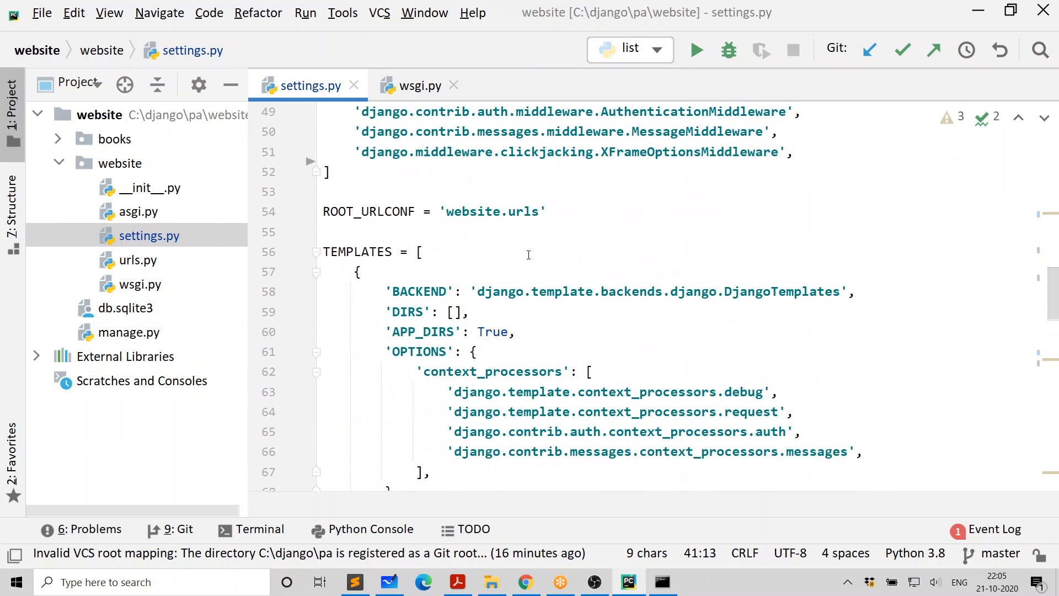
pyautogui.scroll(-3, 528, 255)
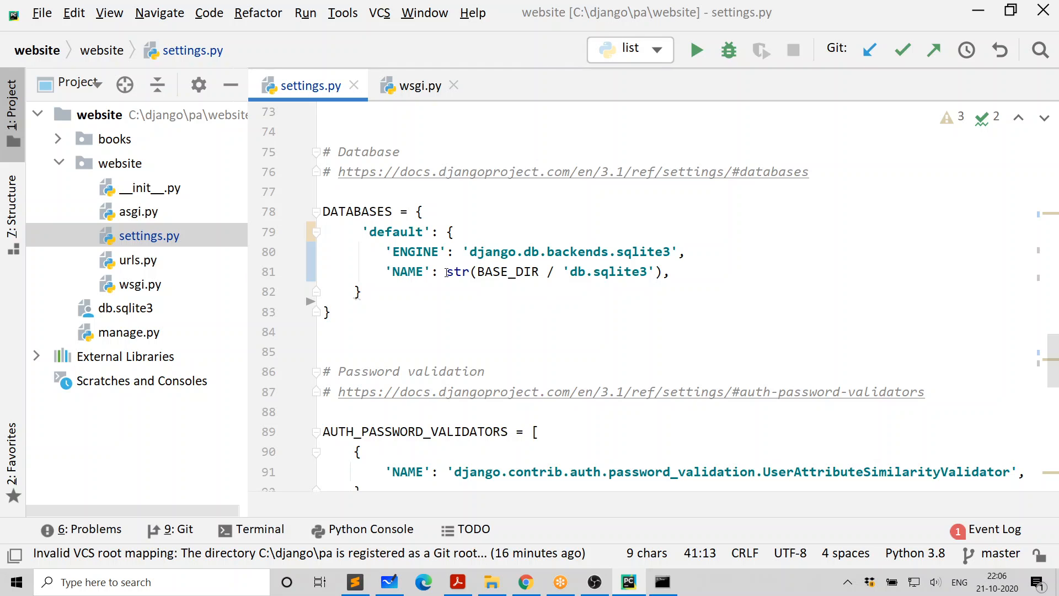
pyautogui.moveTo(447, 271); pyautogui.dragTo(463, 271)
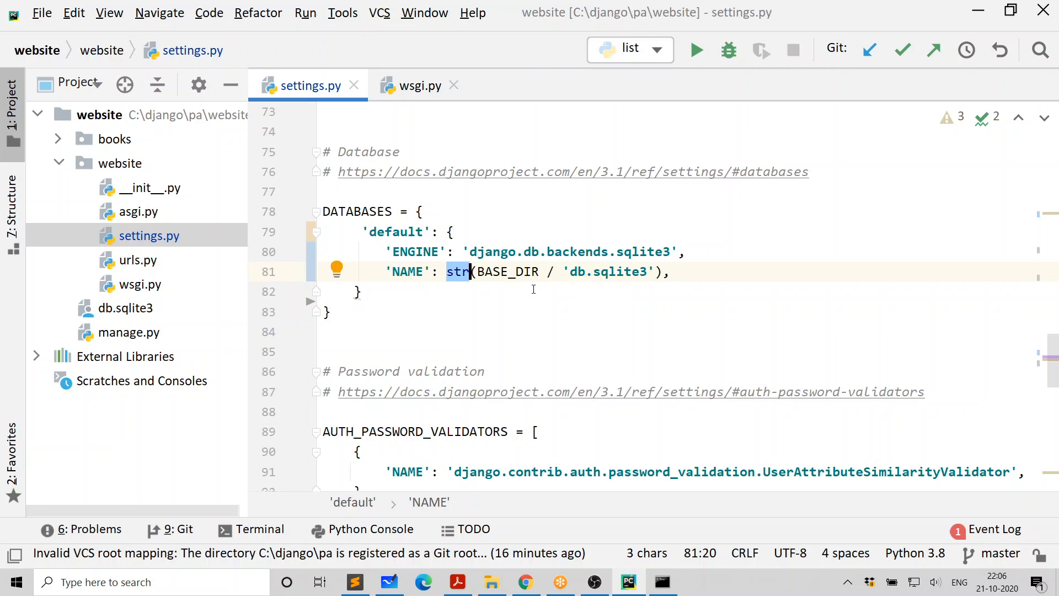
pyautogui.press('Down')
pyautogui.moveTo(446, 272); pyautogui.dragTo(463, 273)
pyautogui.click(490, 286)
pyautogui.moveTo(447, 272); pyautogui.dragTo(655, 273)
pyautogui.click(466, 294)
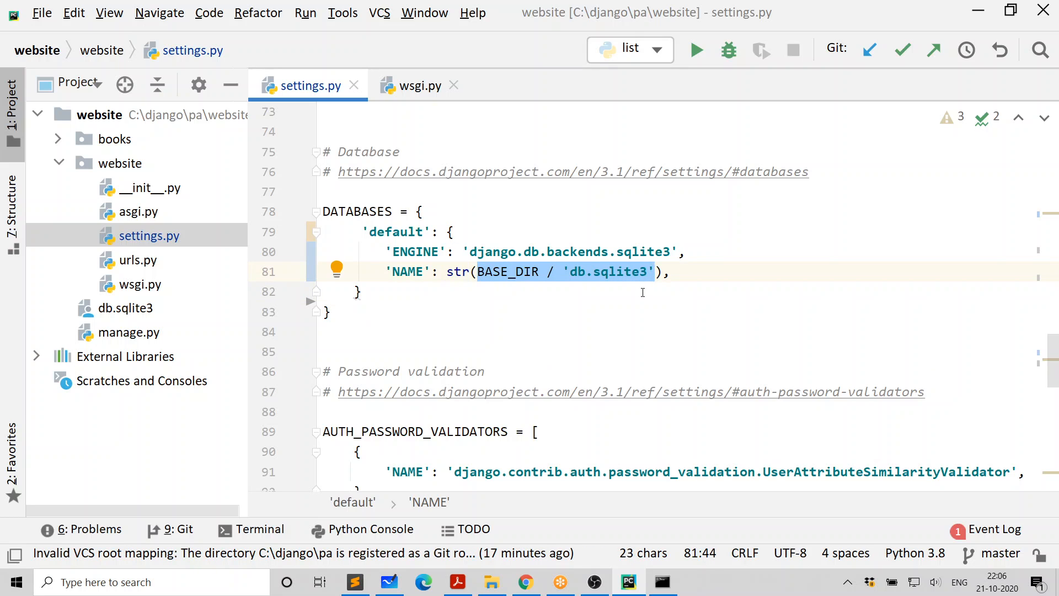
pyautogui.click(645, 289)
pyautogui.moveTo(446, 272); pyautogui.dragTo(674, 276)
pyautogui.click(674, 275)
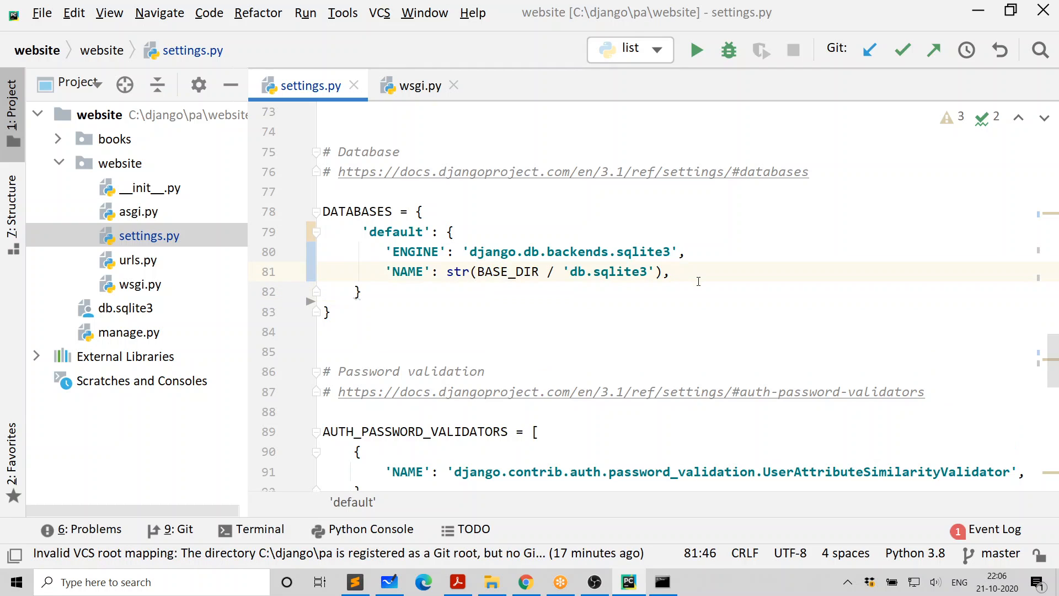
# Step: Switch to the deployment guide in Chrome and examine the username part of the pythonanywhere.com host in its ALLOWED_HOSTS line
pyautogui.hotkey('alt', 'Tab')
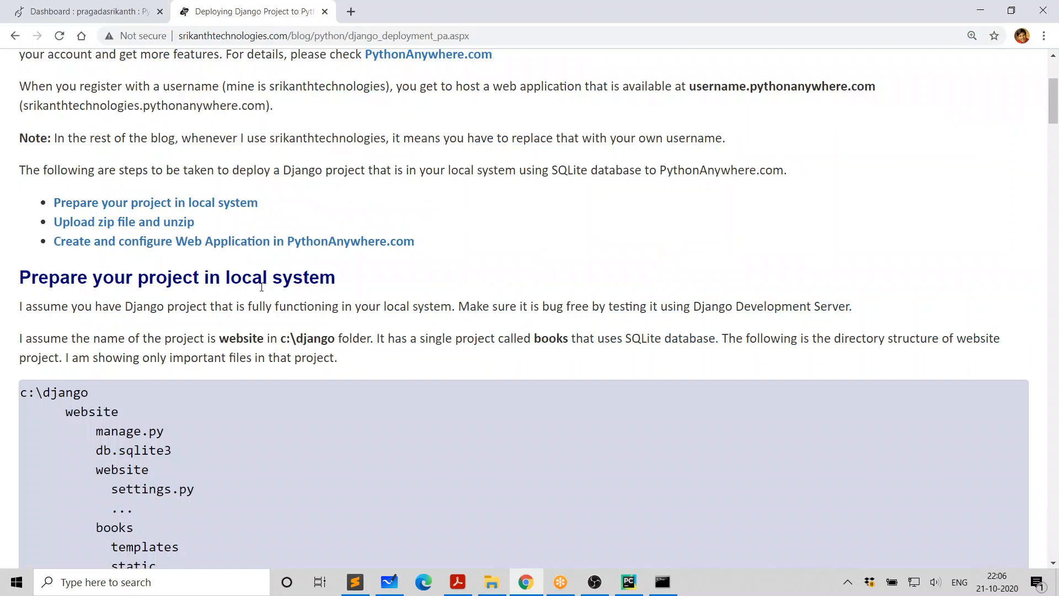
pyautogui.scroll(-5, 438, 302)
pyautogui.scroll(-7, 436, 299)
pyautogui.scroll(-4, 435, 293)
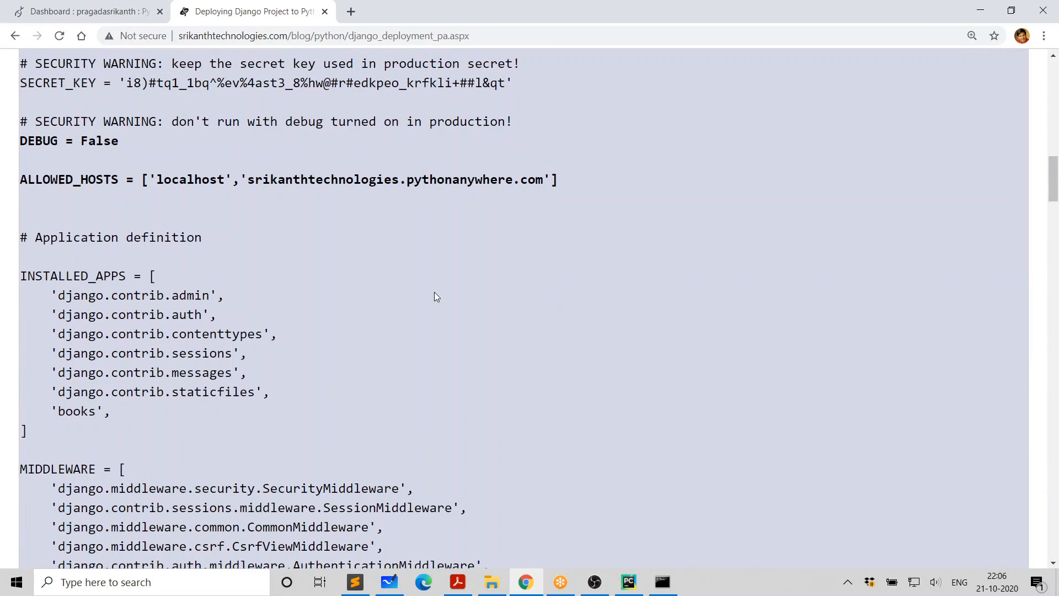
pyautogui.moveTo(232, 180); pyautogui.dragTo(570, 181)
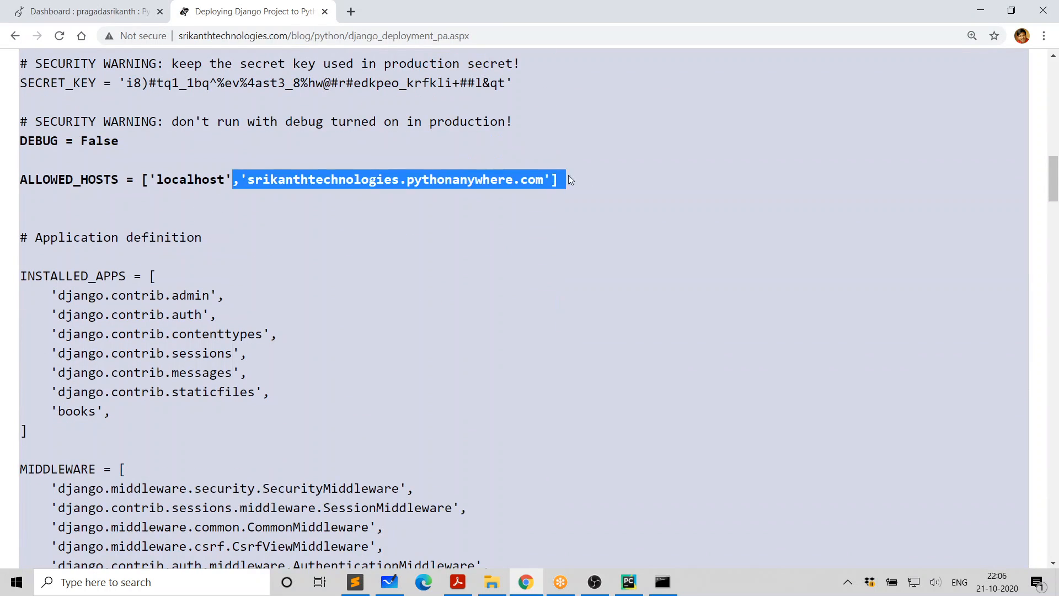
pyautogui.scroll(-3, 468, 253)
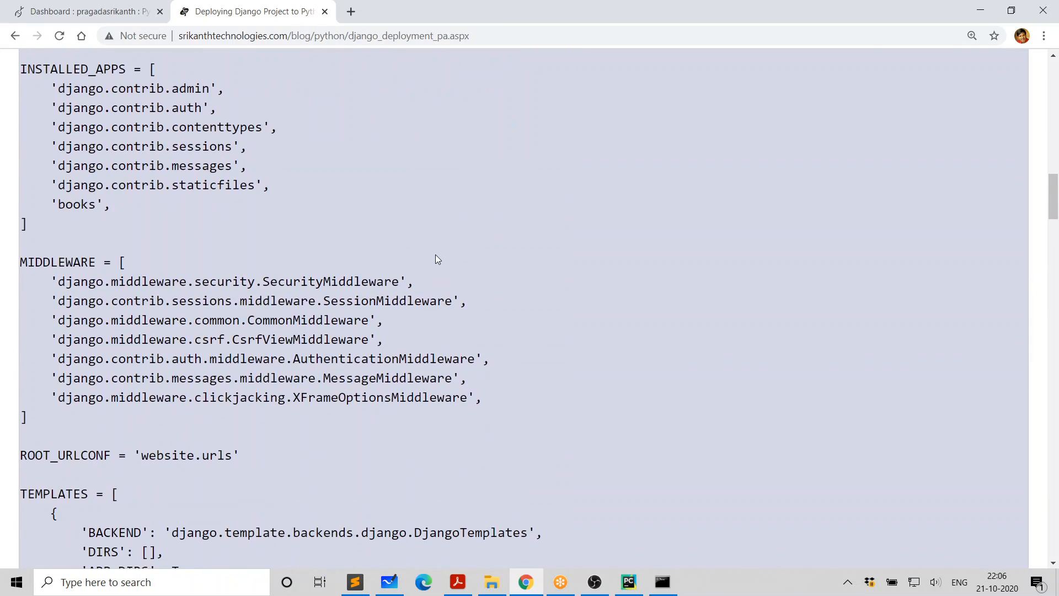
pyautogui.scroll(-1, 425, 292)
pyautogui.scroll(5, 432, 281)
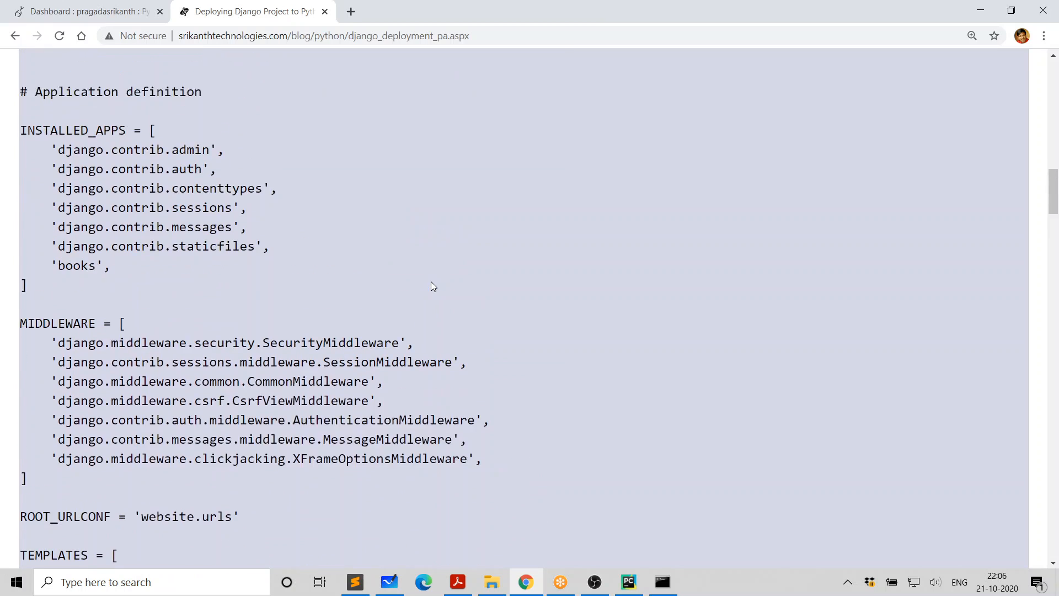
pyautogui.scroll(1, 433, 286)
pyautogui.click(348, 266)
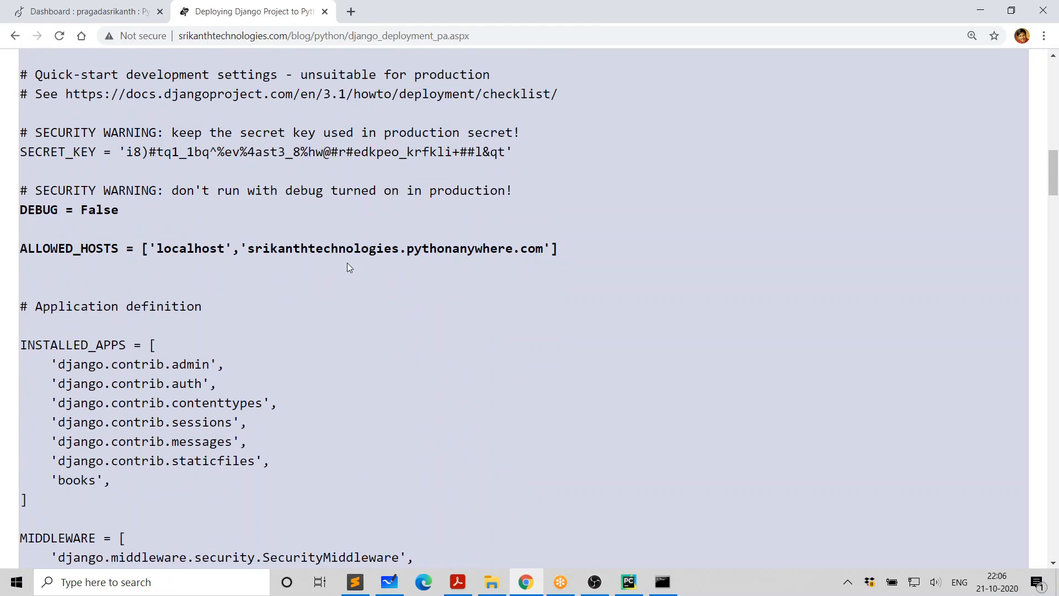
pyautogui.doubleClick(349, 252)
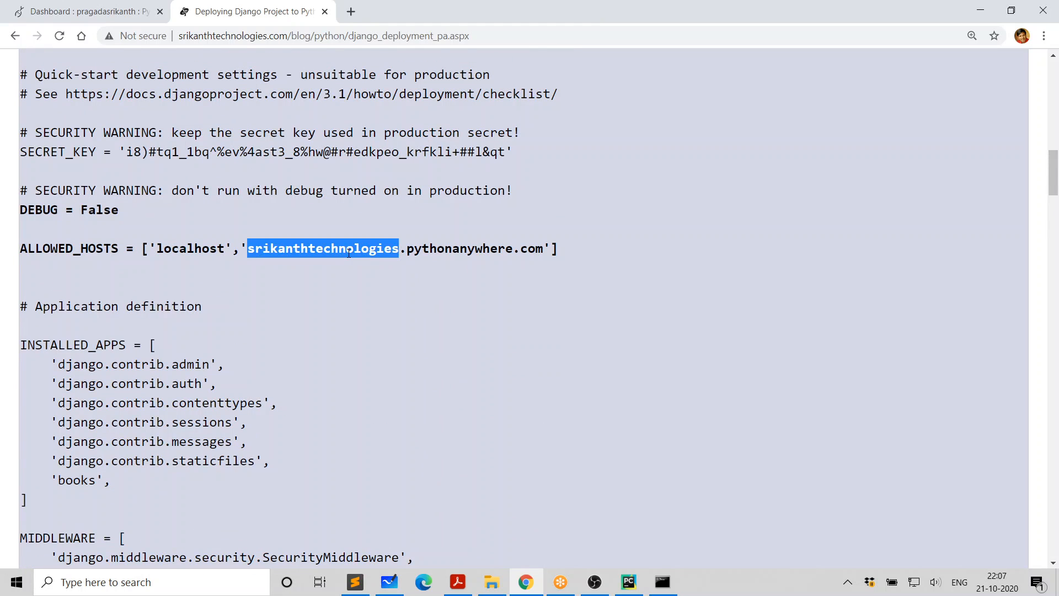
pyautogui.hotkey('alt', 'Tab')
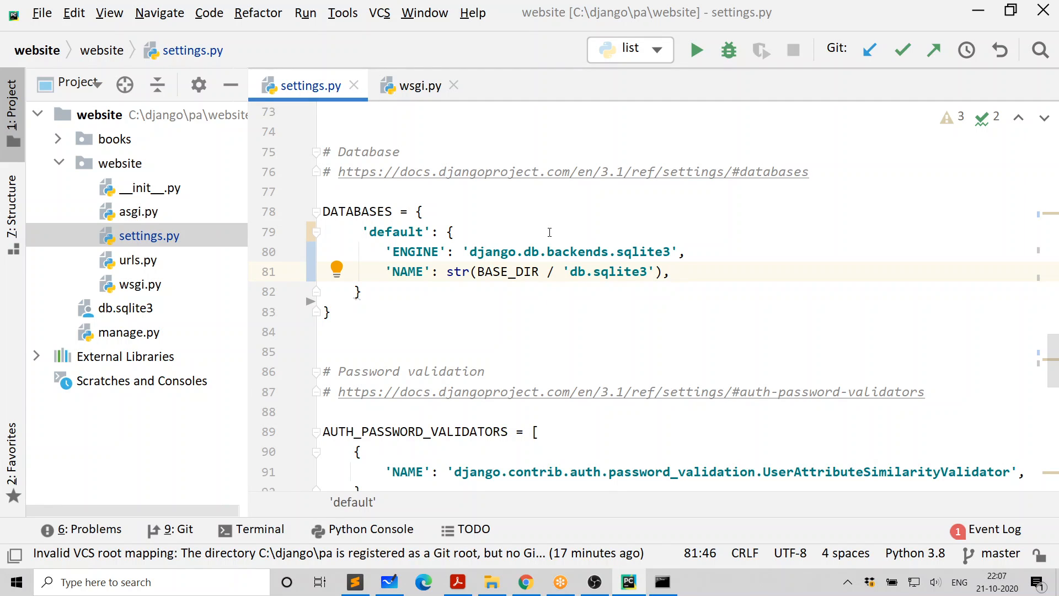
# Step: Check the str() conversion in the DATABASES NAME entry of the deployment guide's settings listing in Chrome
pyautogui.hotkey('alt', 'Tab')
pyautogui.scroll(-4, 494, 306)
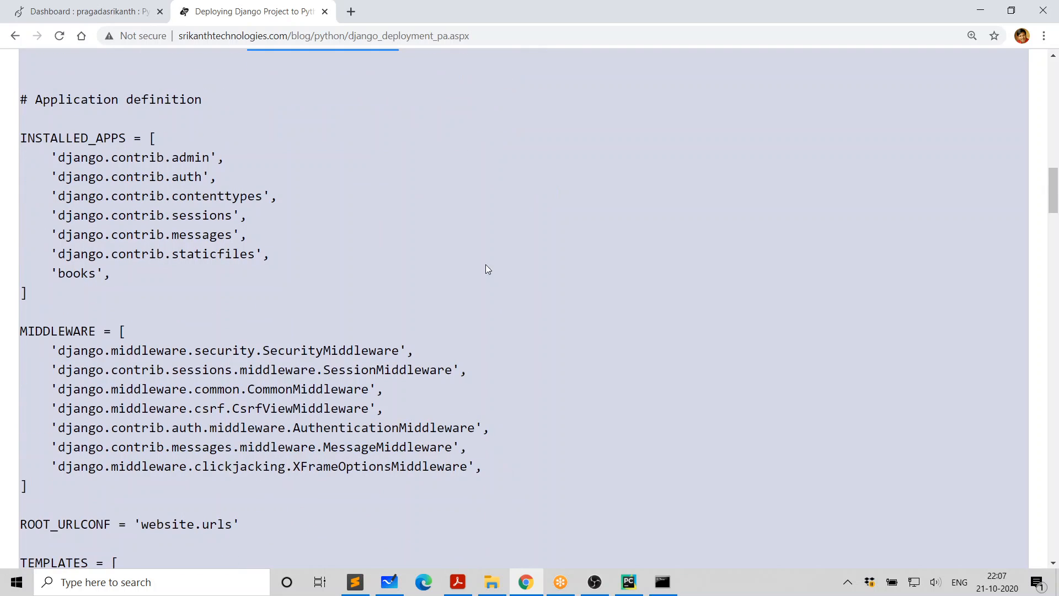
pyautogui.scroll(-12, 487, 230)
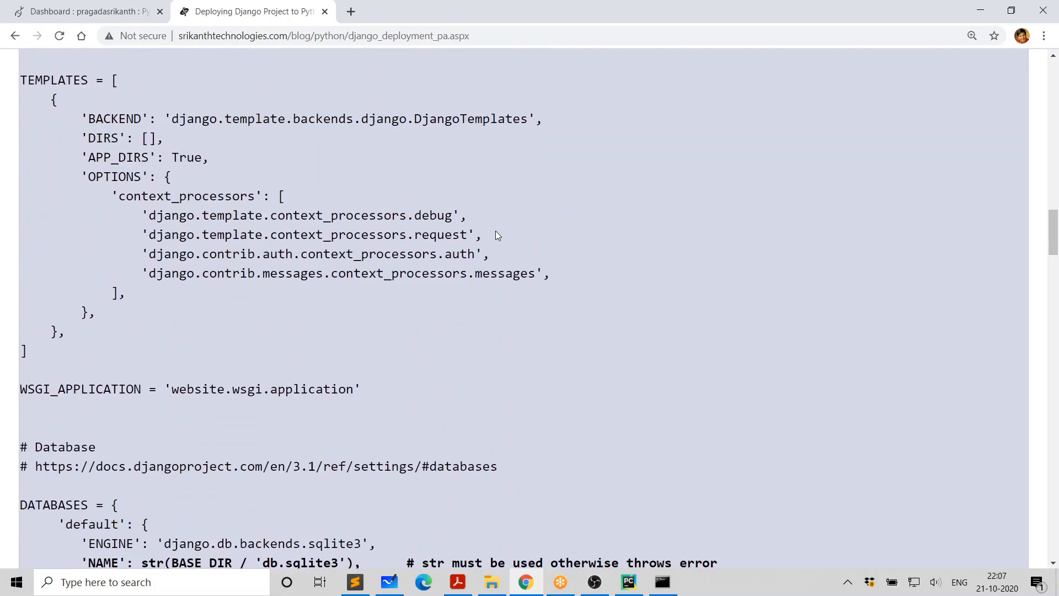
pyautogui.scroll(-1, 498, 235)
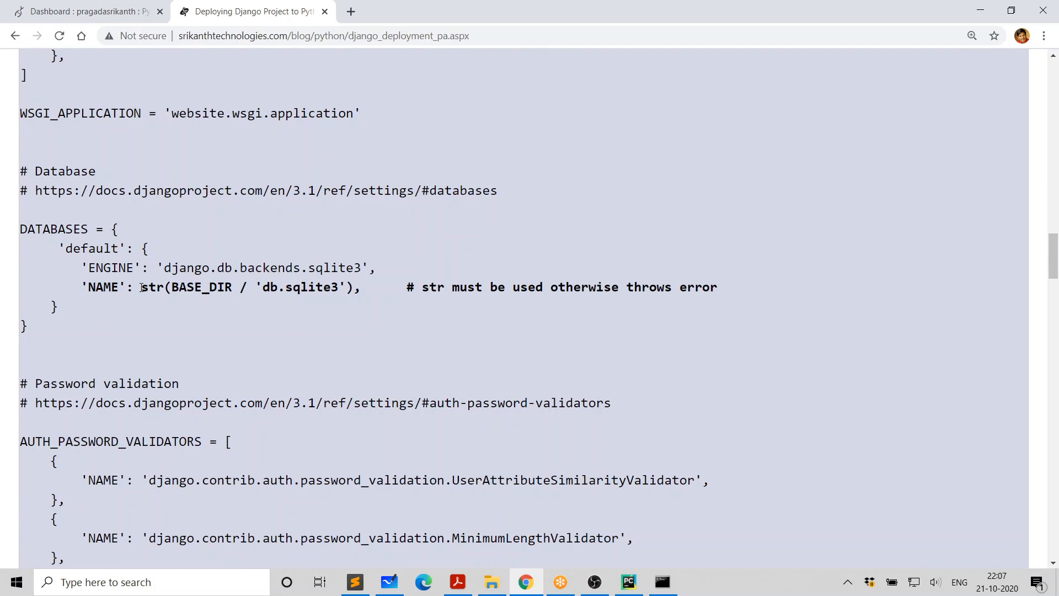
pyautogui.moveTo(142, 287); pyautogui.dragTo(167, 288)
# Step: Examine the STATIC_ROOT line under the static files section of the guide's settings listing
pyautogui.scroll(-14, 369, 314)
pyautogui.scroll(-2, 379, 308)
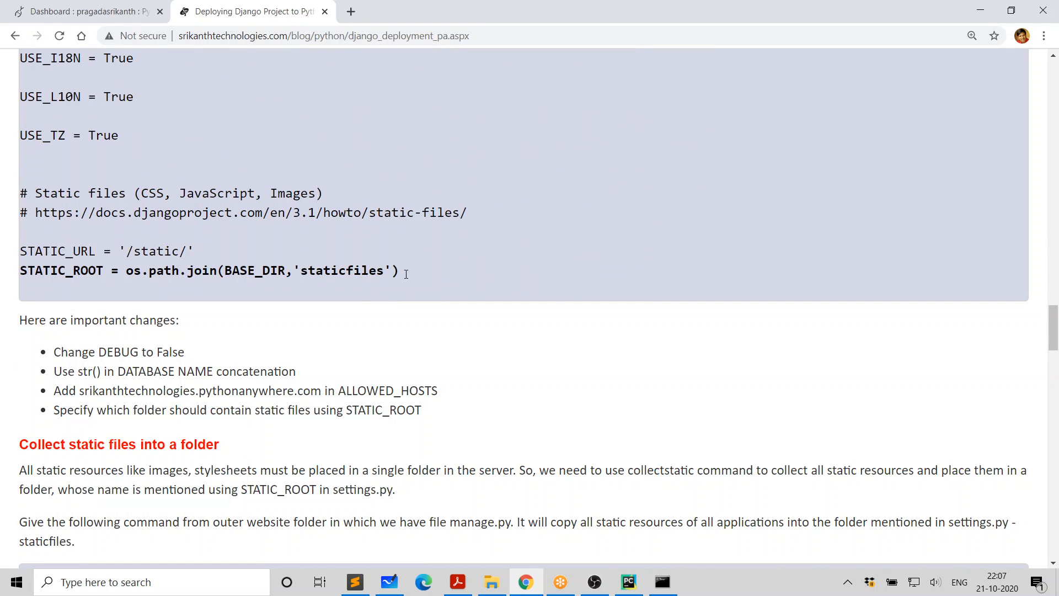
pyautogui.moveTo(406, 274); pyautogui.dragTo(17, 274)
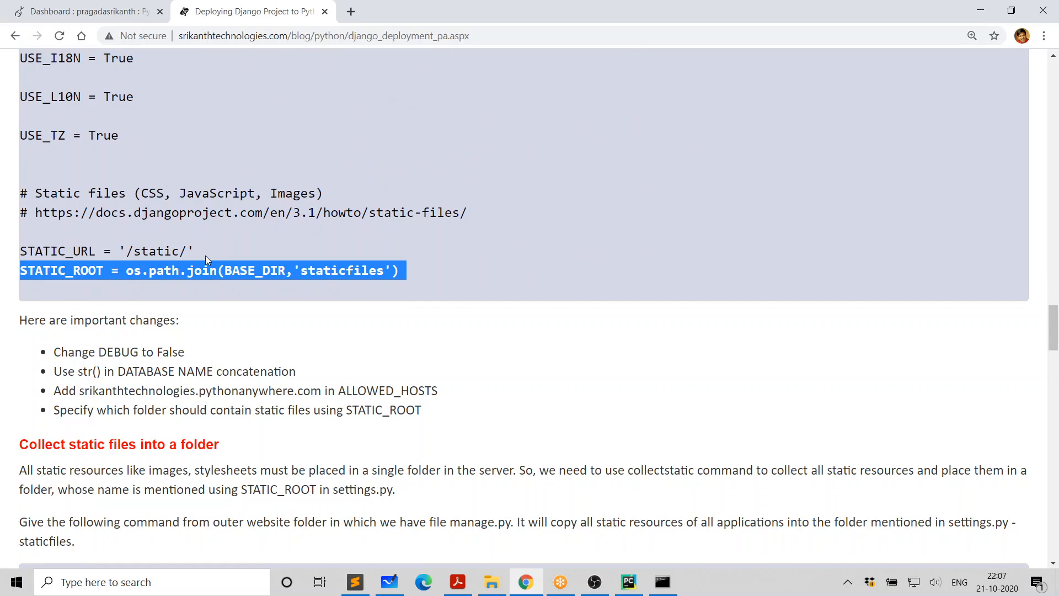
pyautogui.click(221, 254)
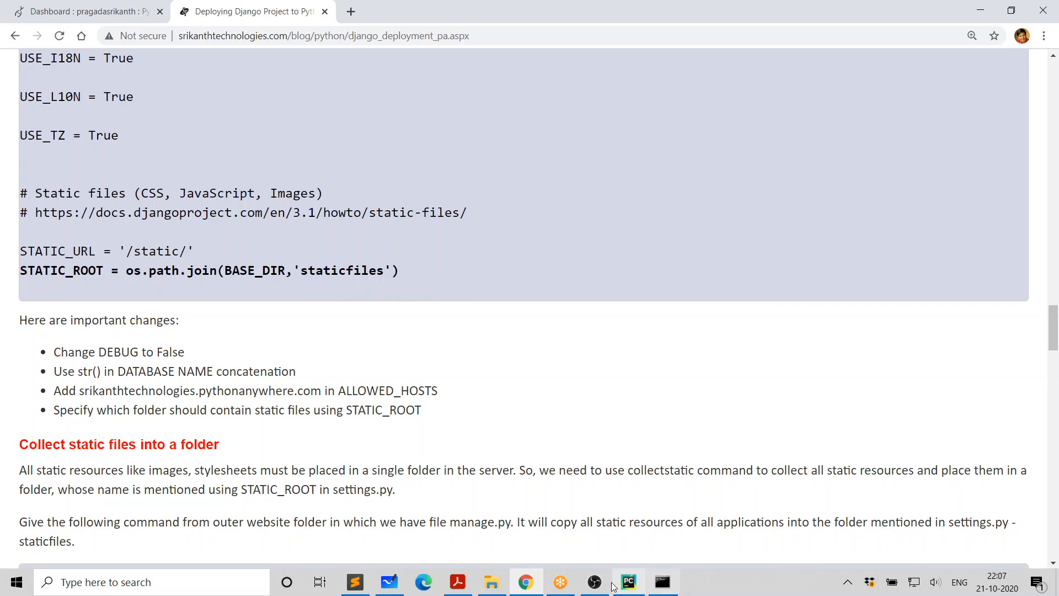
# Step: Switch to PyCharm and examine the os.path call and the 'staticfiles' folder name in the STATIC_ROOT line of settings.py
pyautogui.click(628, 581)
pyautogui.scroll(-12, 504, 335)
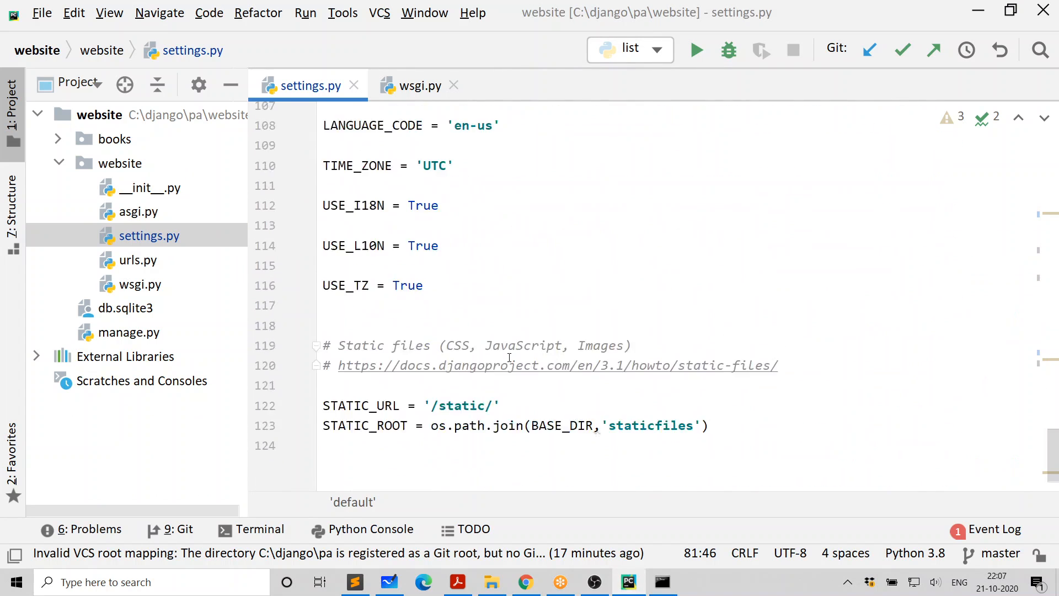
pyautogui.click(586, 384)
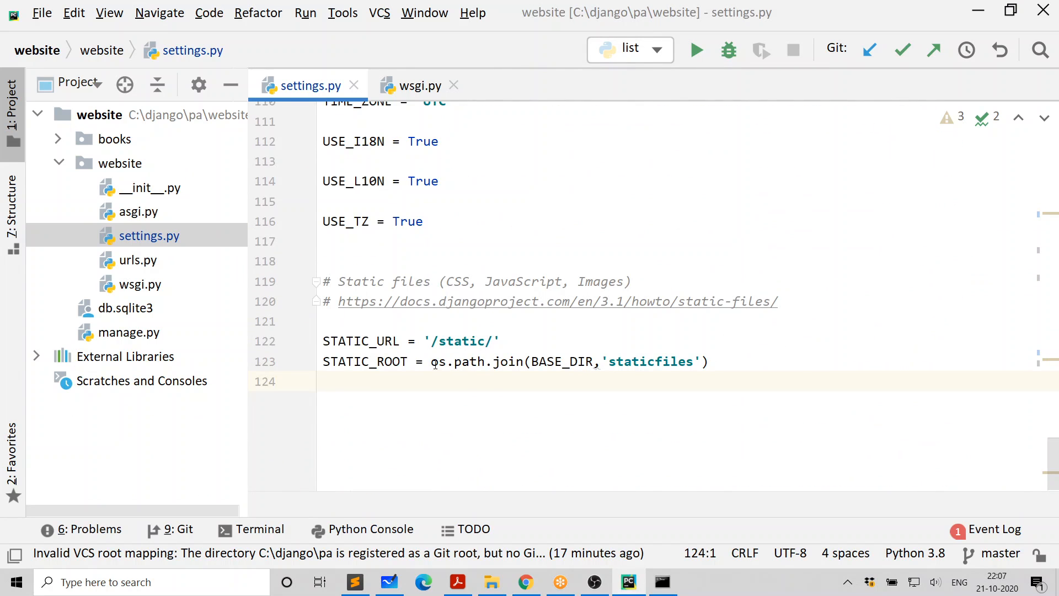
pyautogui.moveTo(431, 361); pyautogui.dragTo(486, 362)
pyautogui.moveTo(608, 362); pyautogui.dragTo(694, 363)
pyautogui.click(659, 385)
pyautogui.moveTo(609, 362); pyautogui.dragTo(695, 362)
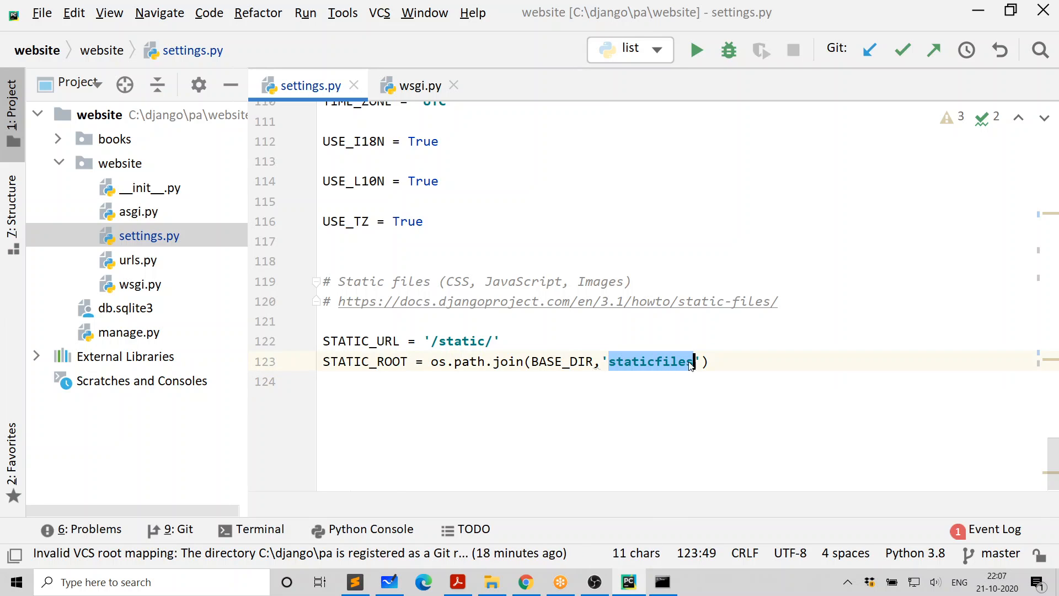
pyautogui.click(695, 383)
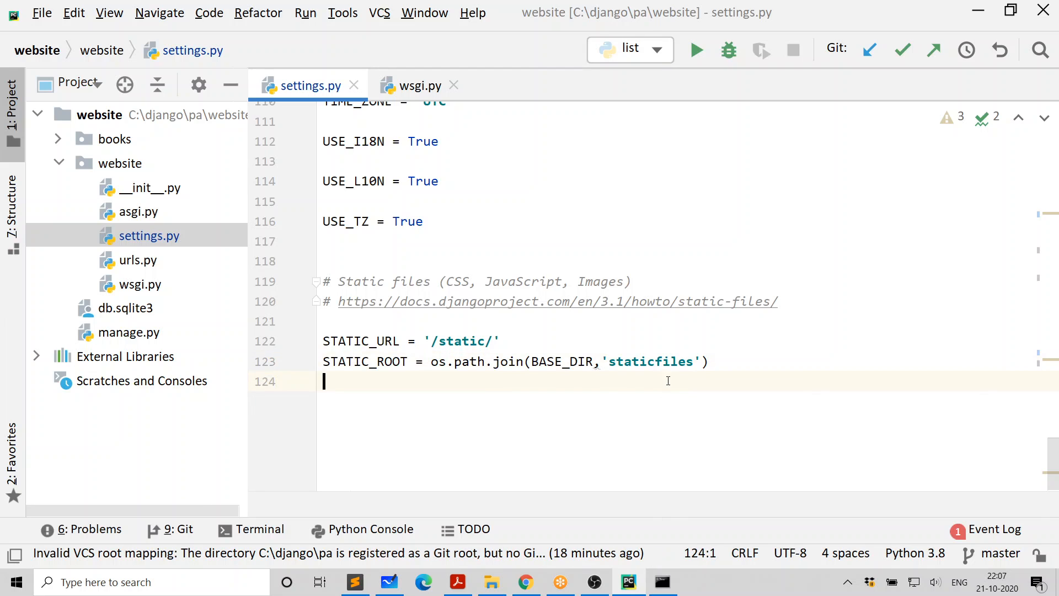
# Step: Examine the DEBUG setting in settings.py and the security warning comment above it about running in production
pyautogui.scroll(20, 651, 381)
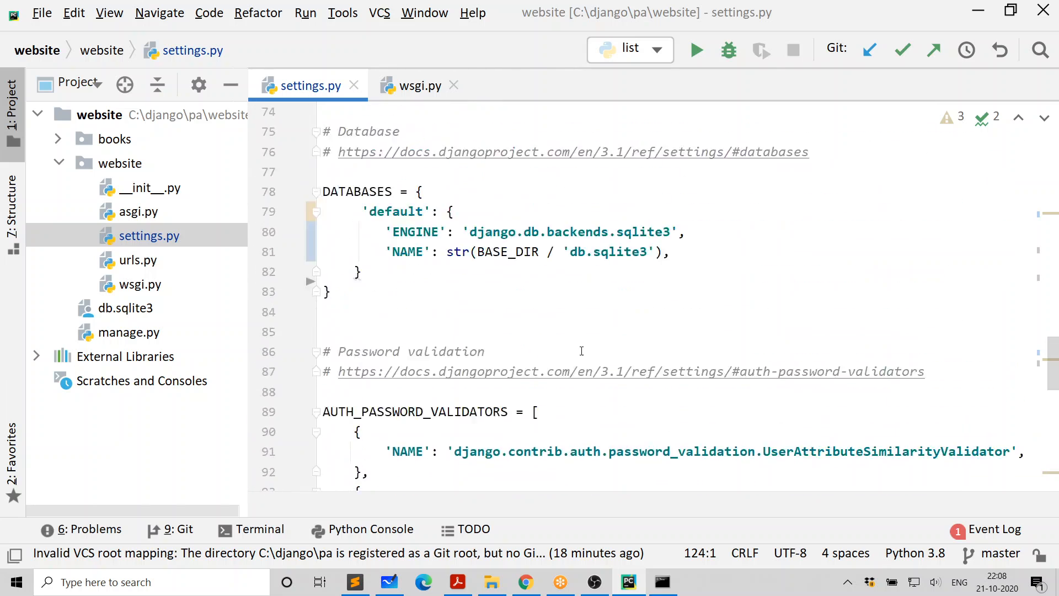
pyautogui.scroll(5, 568, 346)
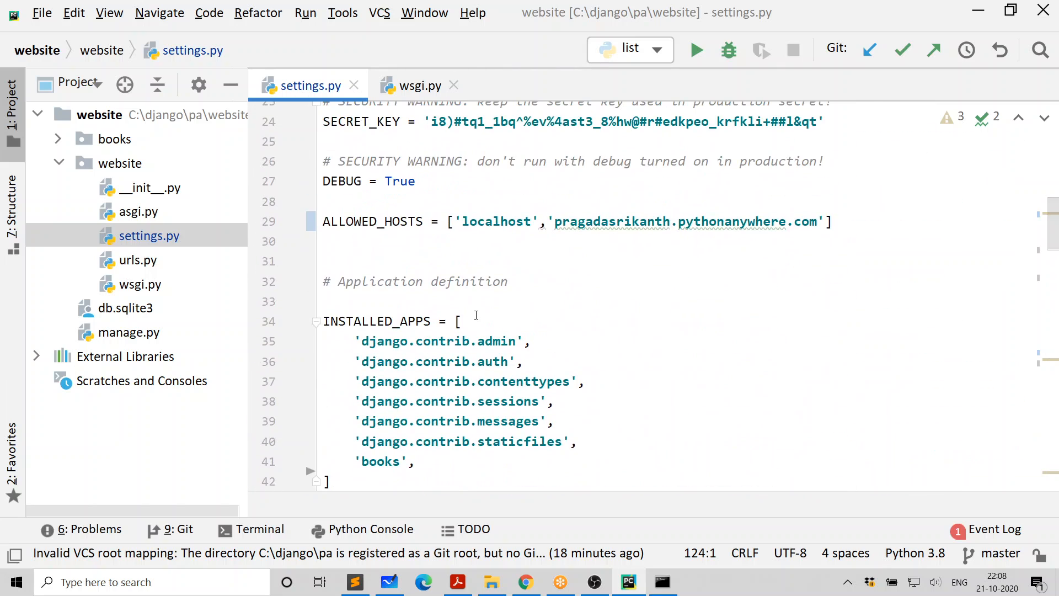
pyautogui.scroll(2, 476, 314)
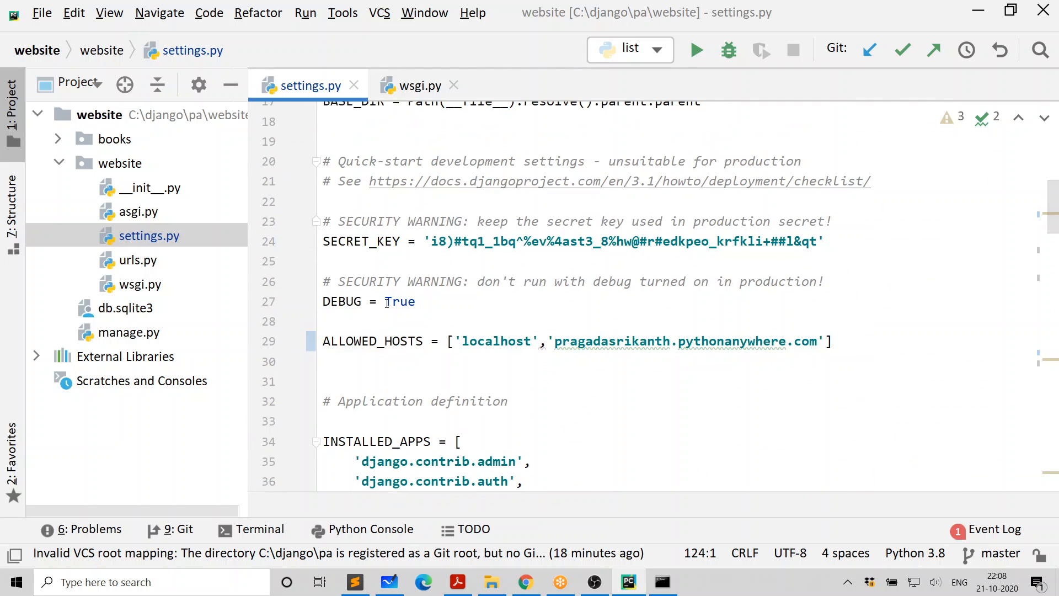
pyautogui.moveTo(387, 302); pyautogui.dragTo(417, 303)
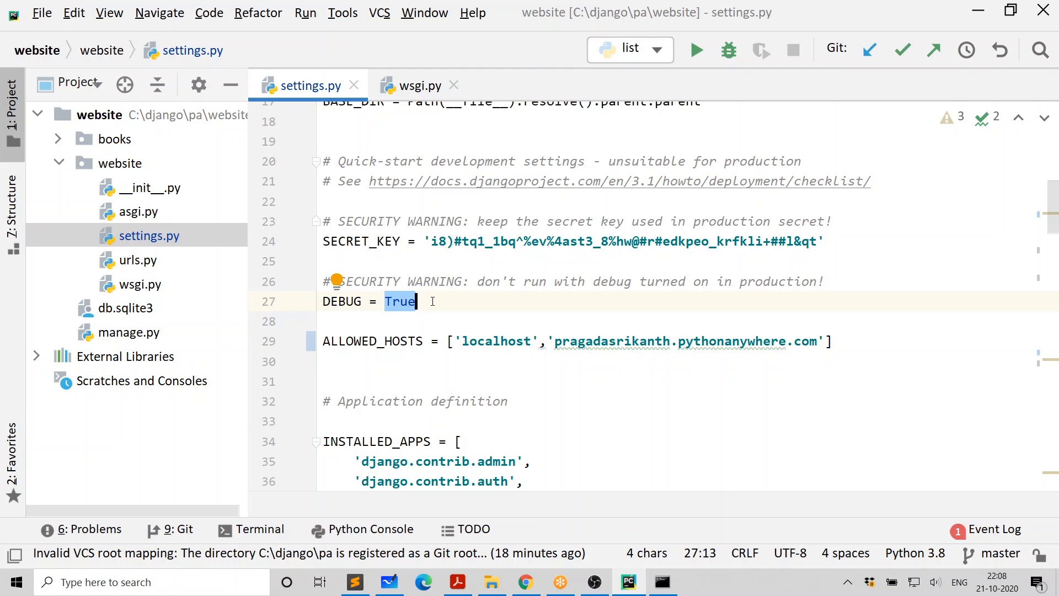
pyautogui.click(506, 308)
pyautogui.moveTo(478, 282); pyautogui.dragTo(540, 281)
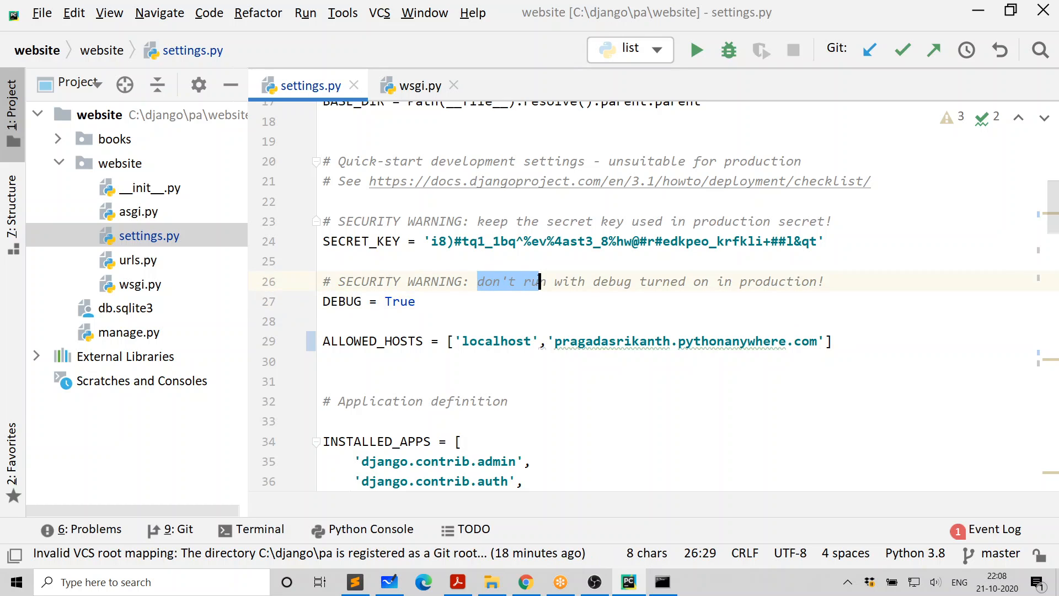
pyautogui.click(680, 298)
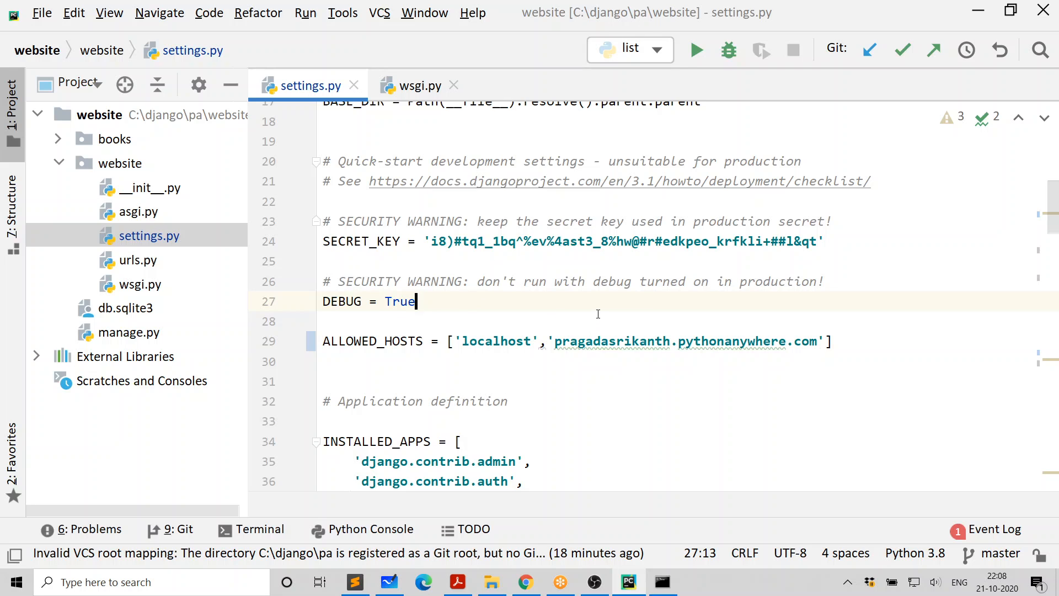
# Step: Switch to the command prompt, stop the running Django development server and clear the console with cls
pyautogui.click(665, 584)
pyautogui.hotkey('ctrl', 'c')
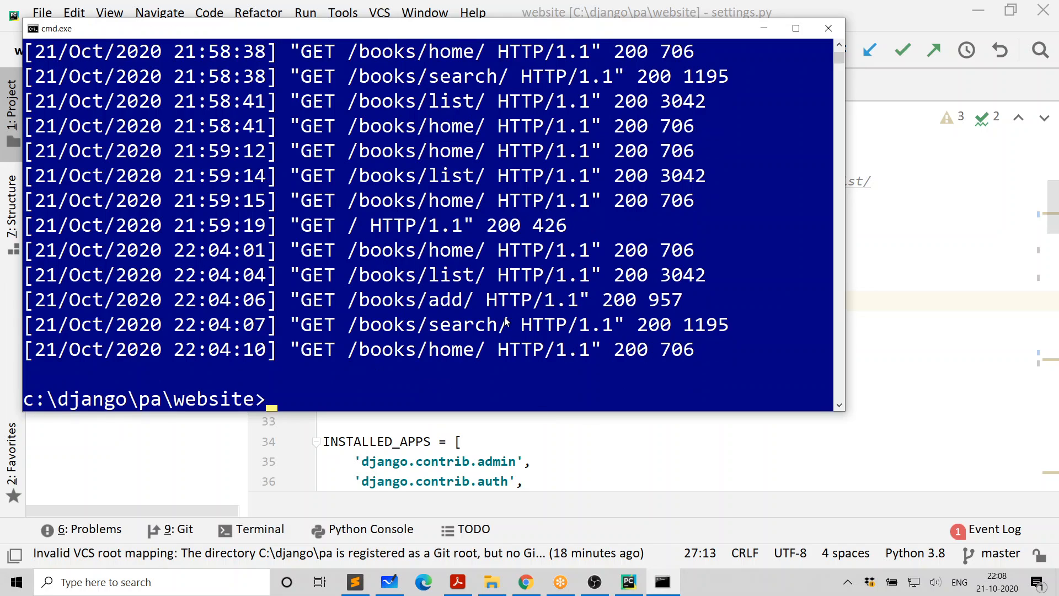
pyautogui.write('cls')
pyautogui.press('Return')
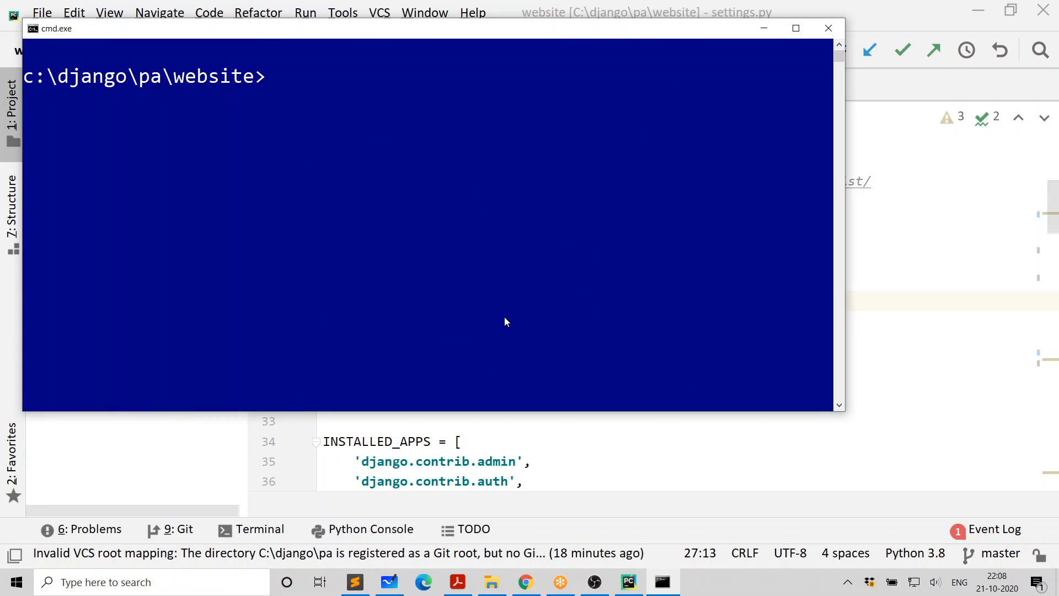
# Step: Collect the project's static files by running python manage.py collectstatic from the outer website folder
pyautogui.write('python ')
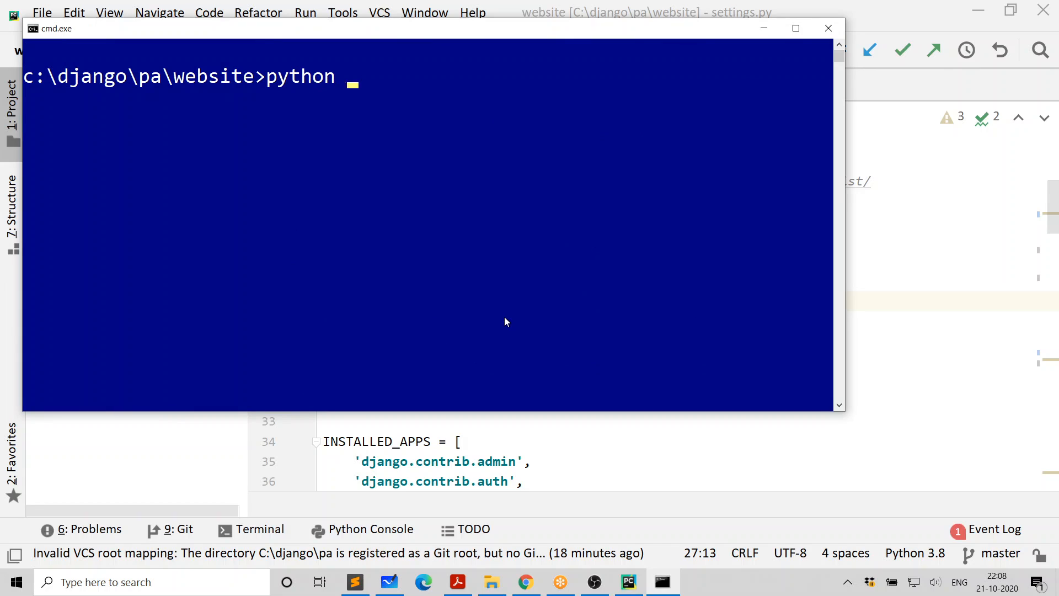
pyautogui.write('manage')
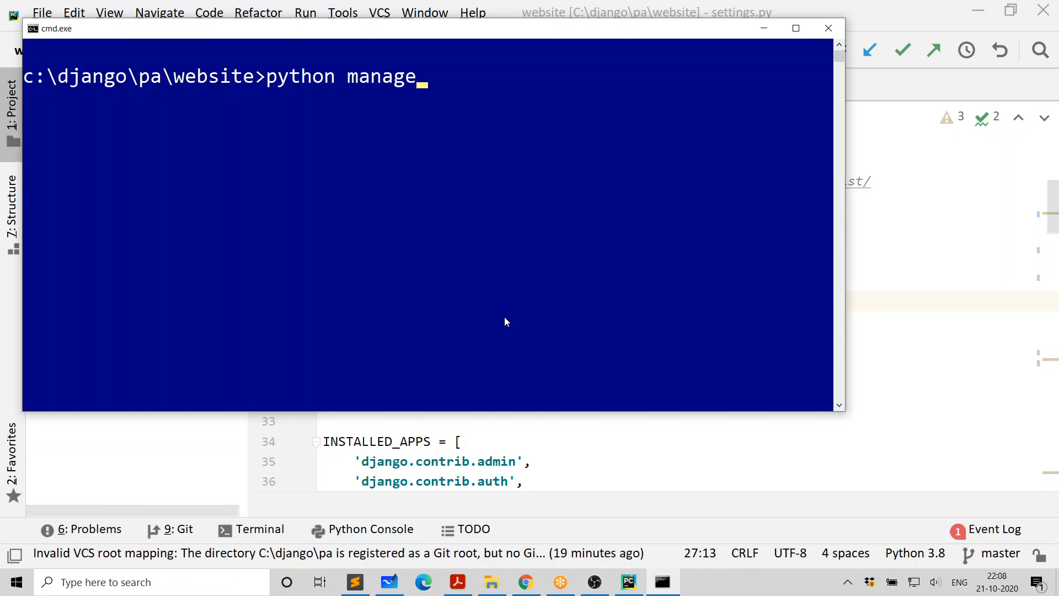
pyautogui.write('.py collectstatic')
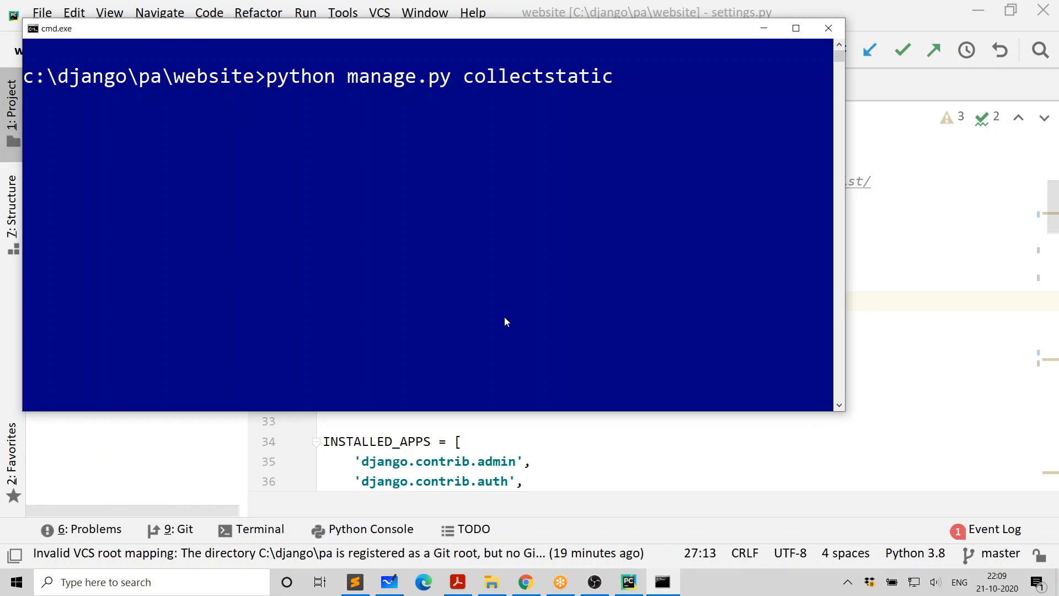
pyautogui.press('Return')
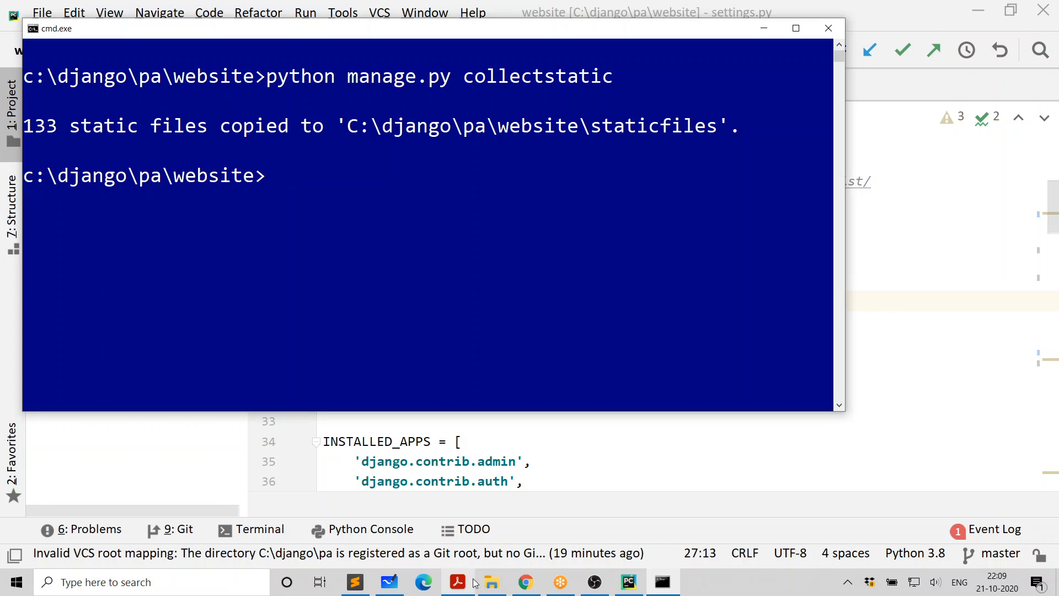
# Step: Switch to File Explorer and open the staticfiles folder inside the website project folder to inspect its contents
pyautogui.click(493, 582)
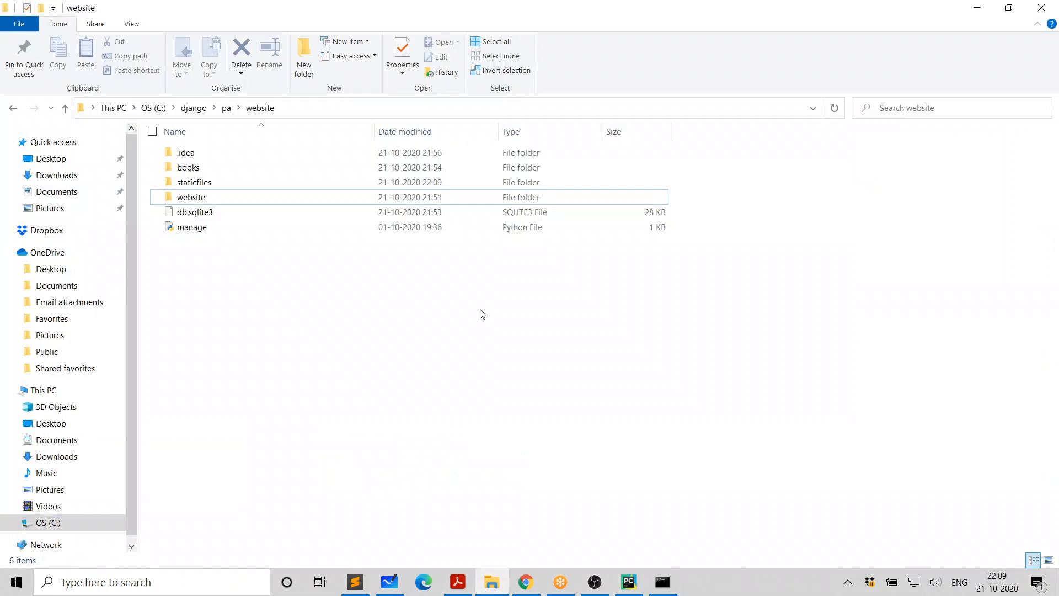
pyautogui.doubleClick(209, 185)
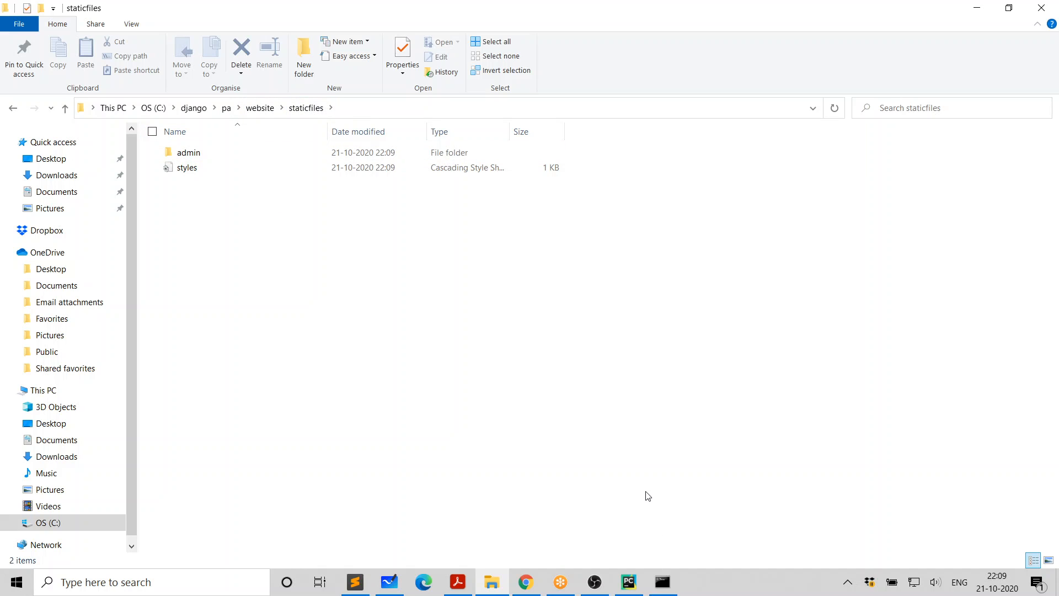
# Step: Return to the deployment guide in Chrome and read the sections on collecting static files and creating the .zip file
pyautogui.click(528, 584)
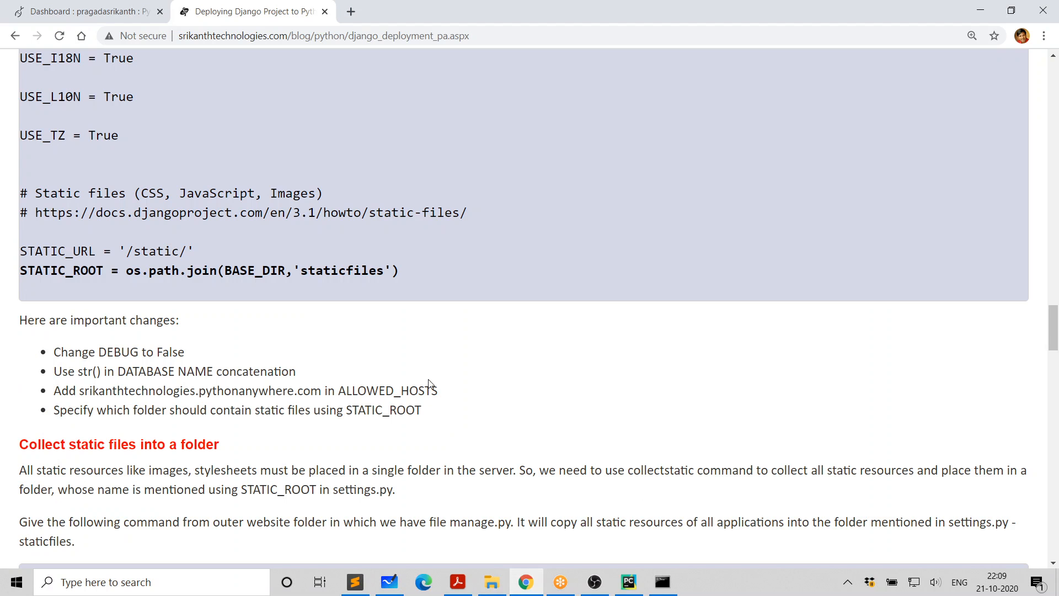
pyautogui.scroll(6, 452, 366)
pyautogui.scroll(-8, 452, 366)
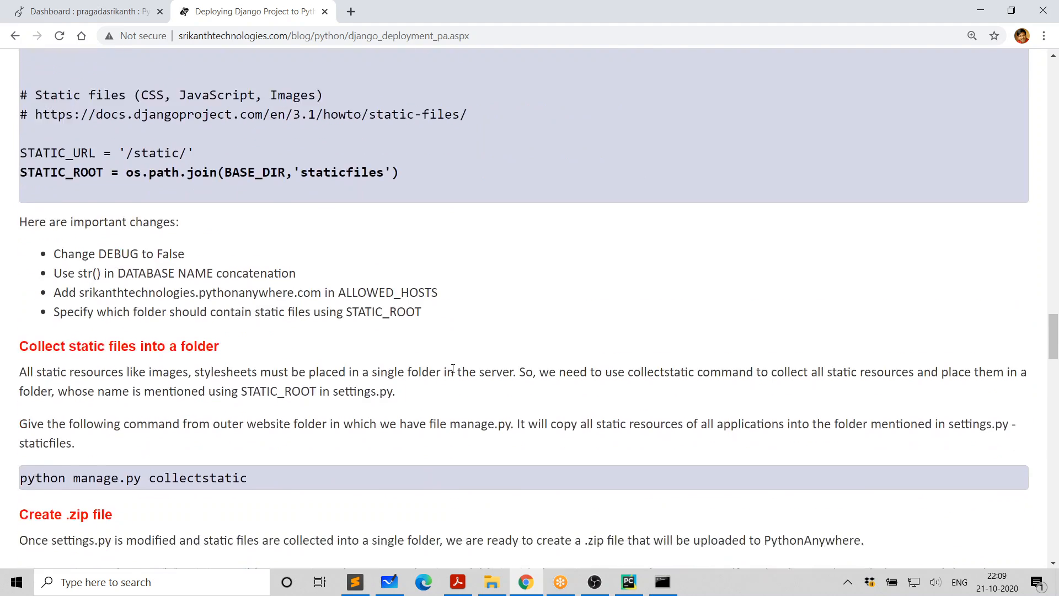
pyautogui.scroll(-5, 452, 367)
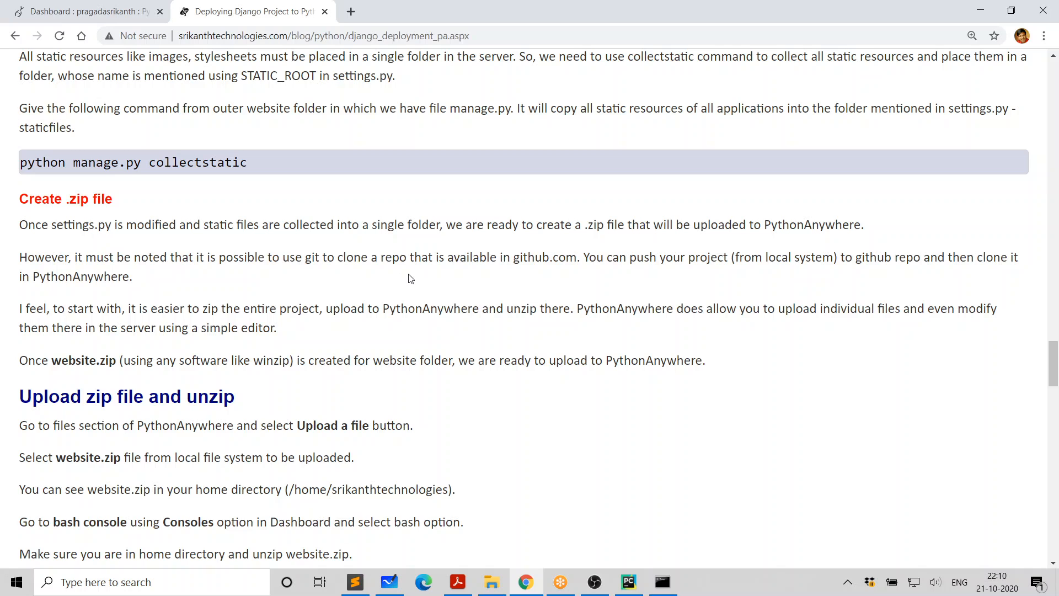
# Step: Switch to File Explorer and compress the website folder in C:\django\pa into website.zip with the WinZip evaluation version
pyautogui.hotkey('alt', 'Tab')
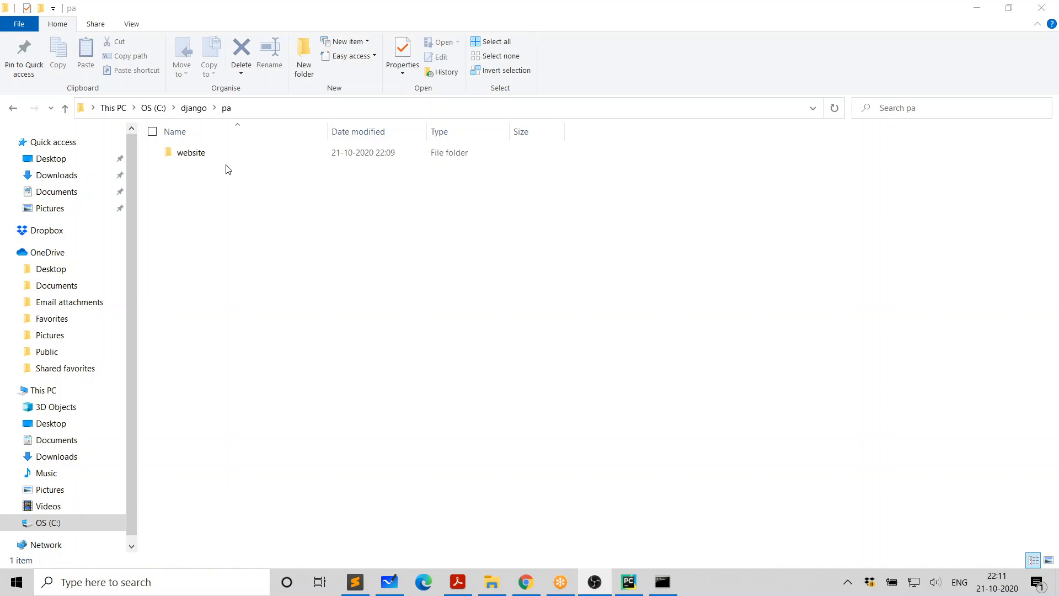
pyautogui.click(197, 159)
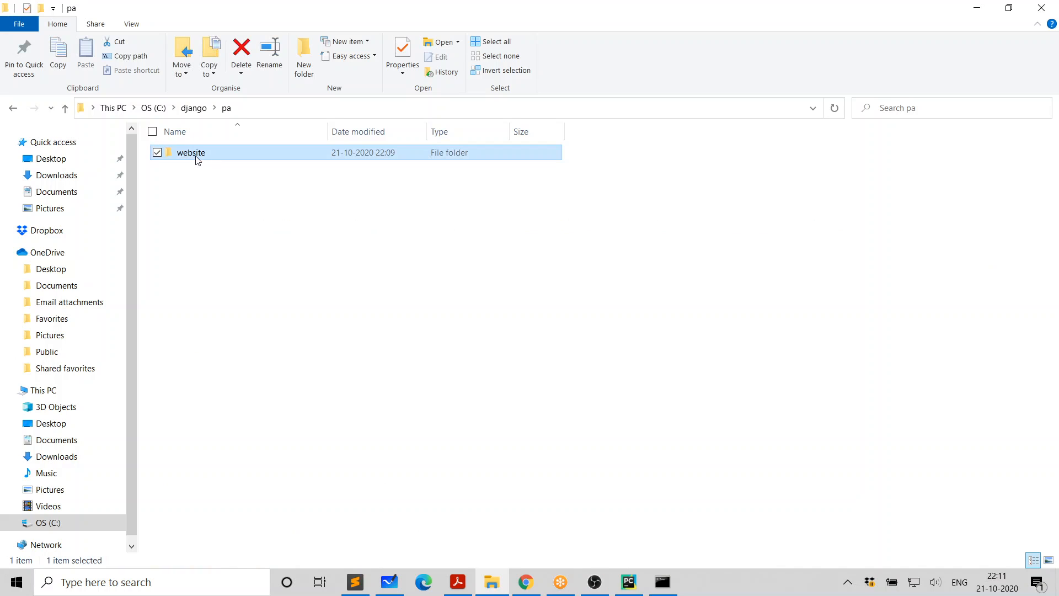
pyautogui.rightClick(197, 159)
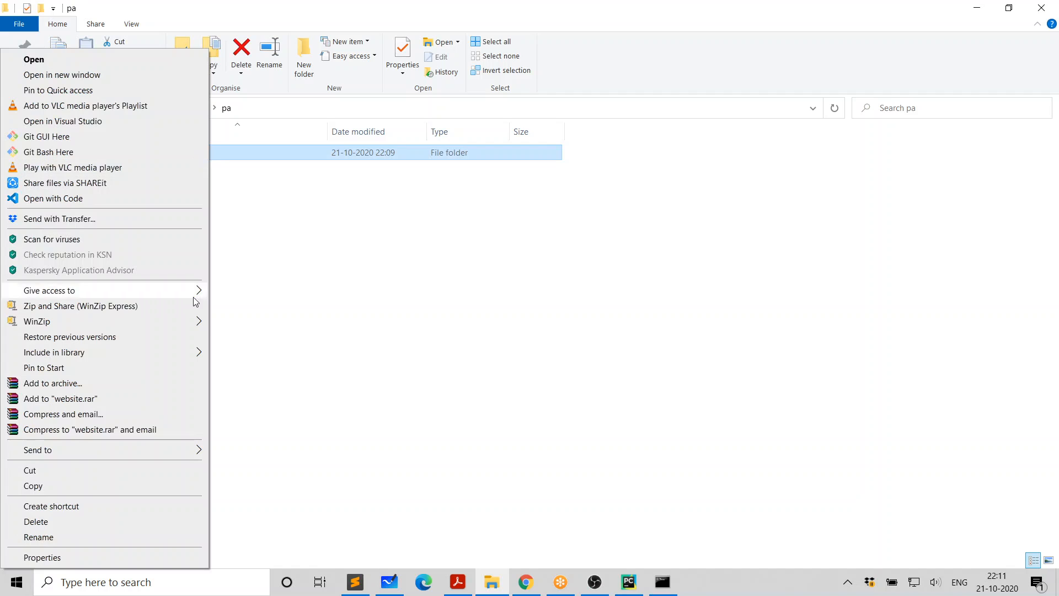
pyautogui.moveTo(177, 324)
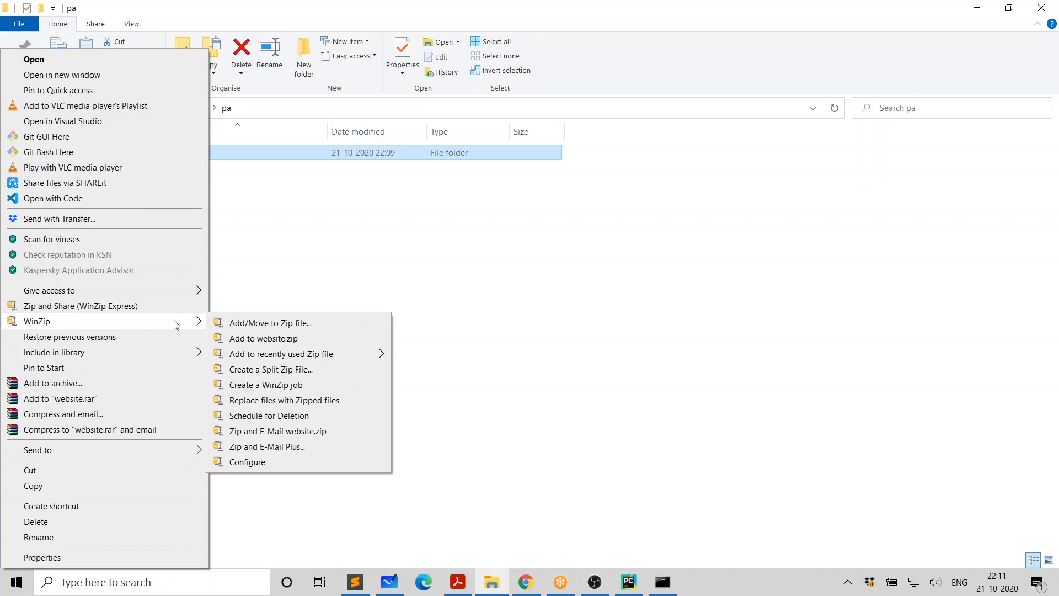
pyautogui.click(289, 346)
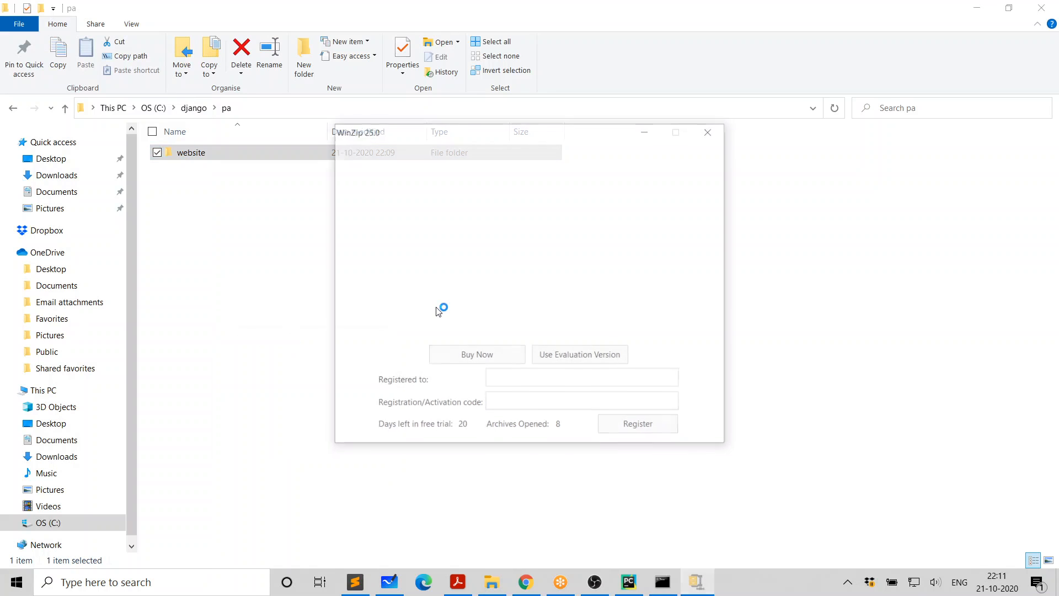
pyautogui.click(601, 363)
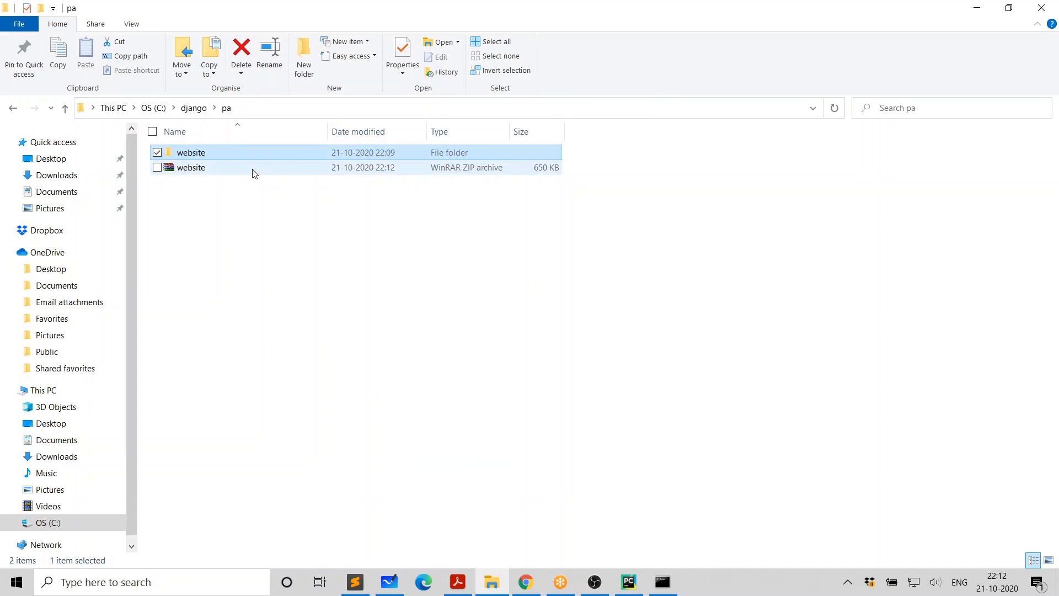
pyautogui.moveTo(254, 174)
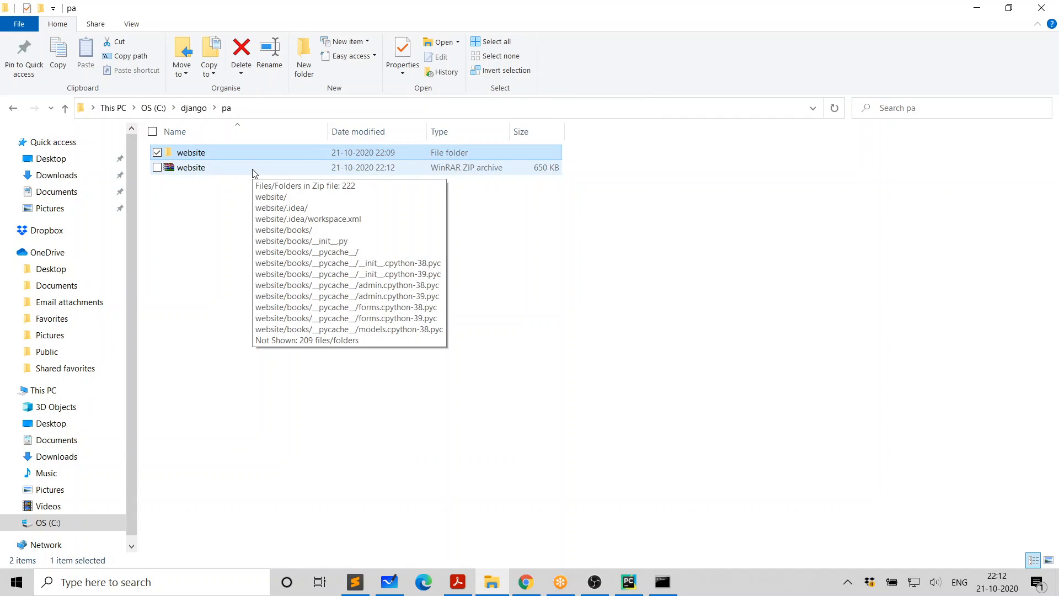
pyautogui.click(566, 377)
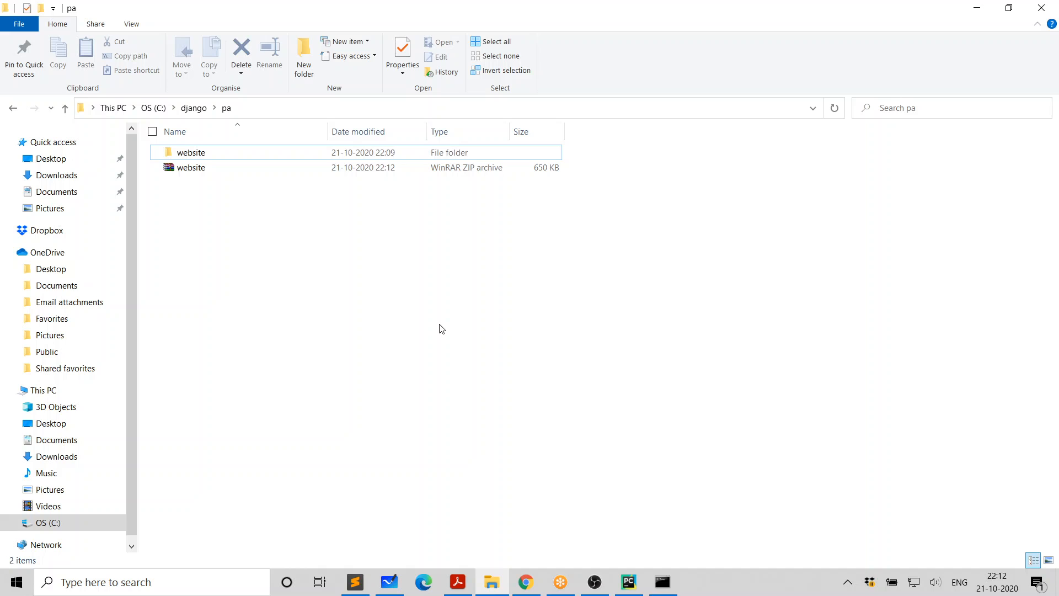
# Step: Return to the PythonAnywhere dashboard in Chrome and delete the old website.zip from the home directory's files
pyautogui.click(976, 10)
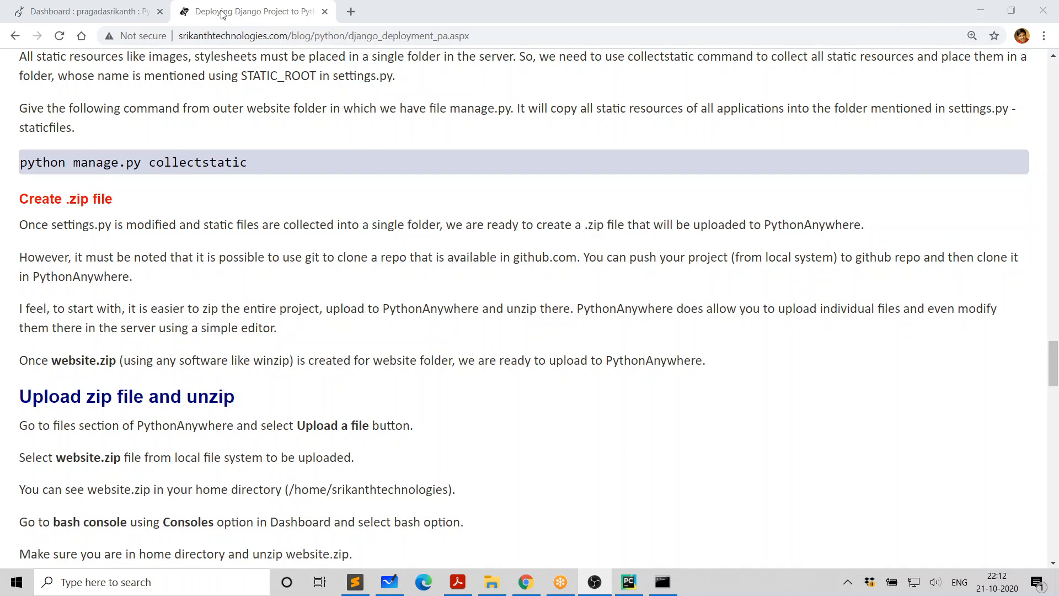
pyautogui.click(113, 15)
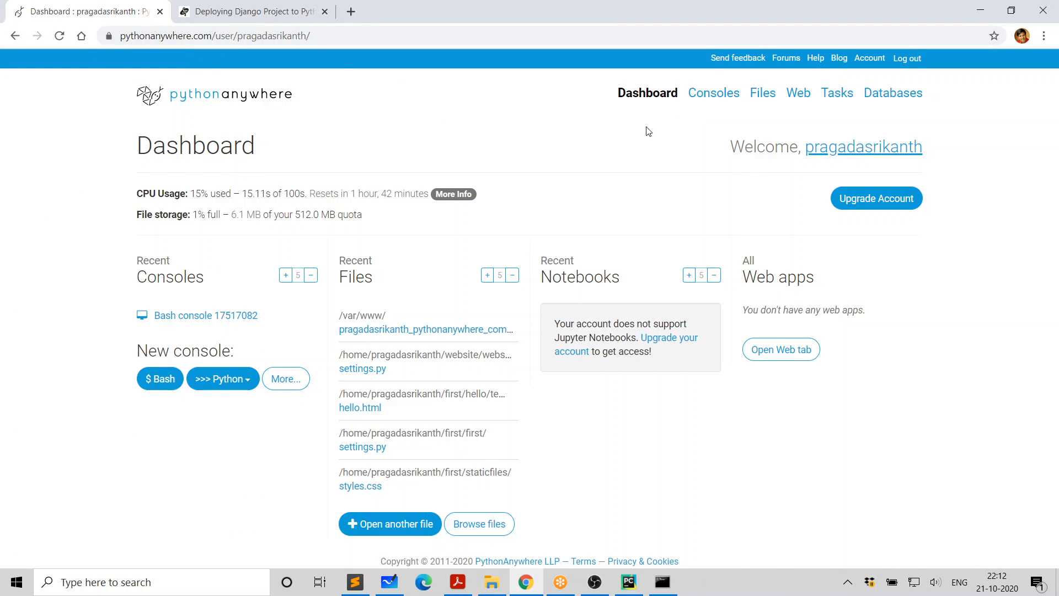
pyautogui.click(763, 93)
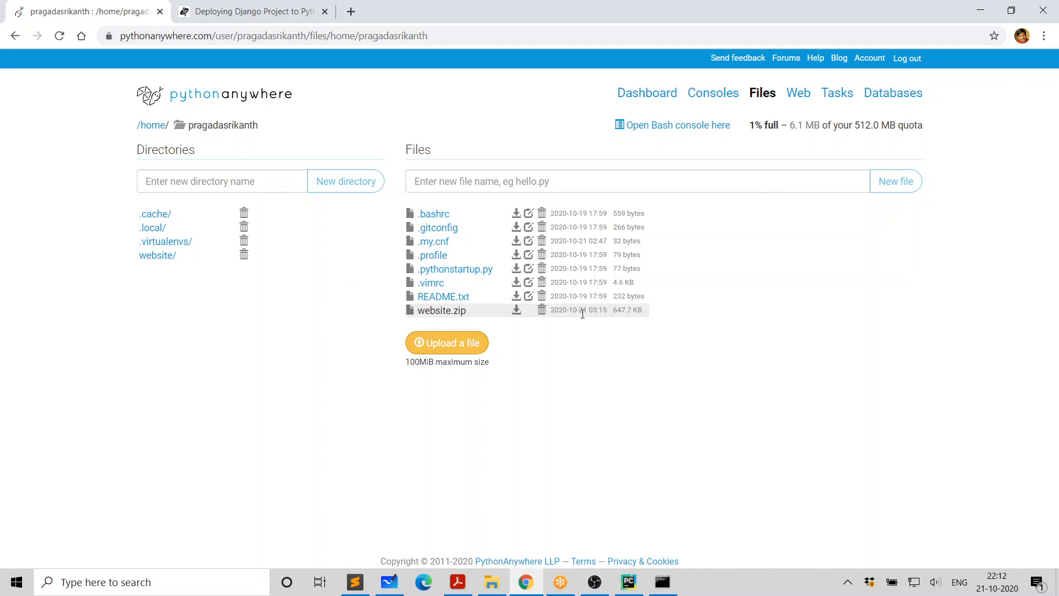
pyautogui.click(542, 310)
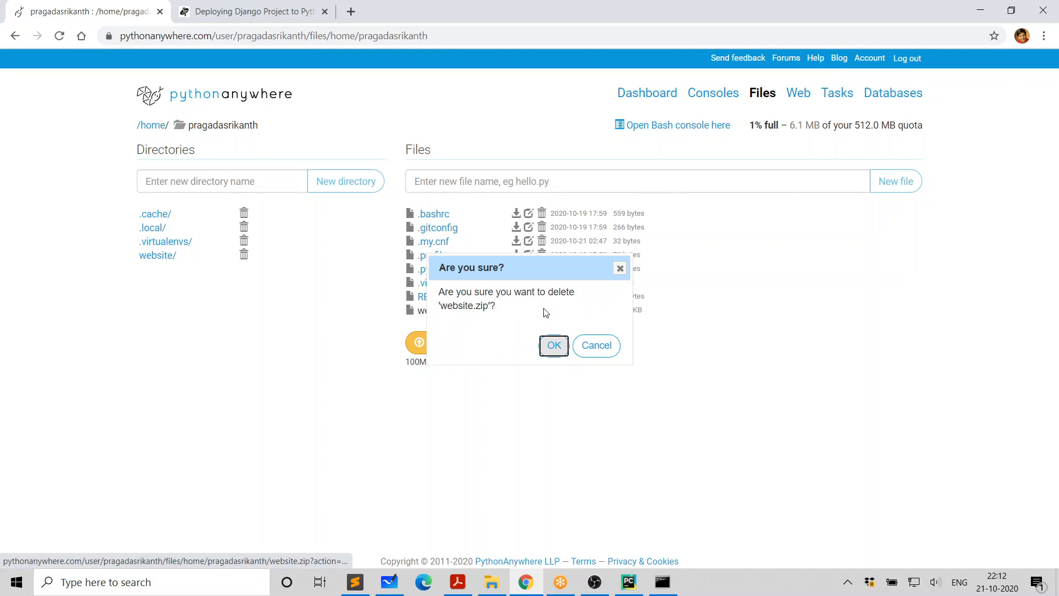
pyautogui.click(554, 346)
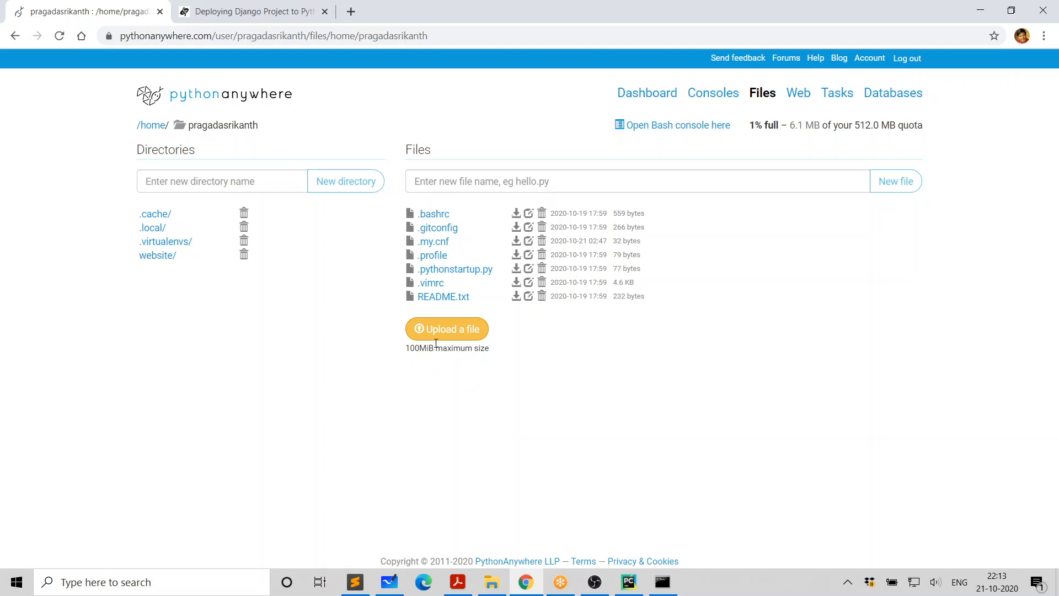
# Step: Upload the website zip file from C:\django\pa to the home directory and delete the old, non-empty website directory there
pyautogui.click(452, 330)
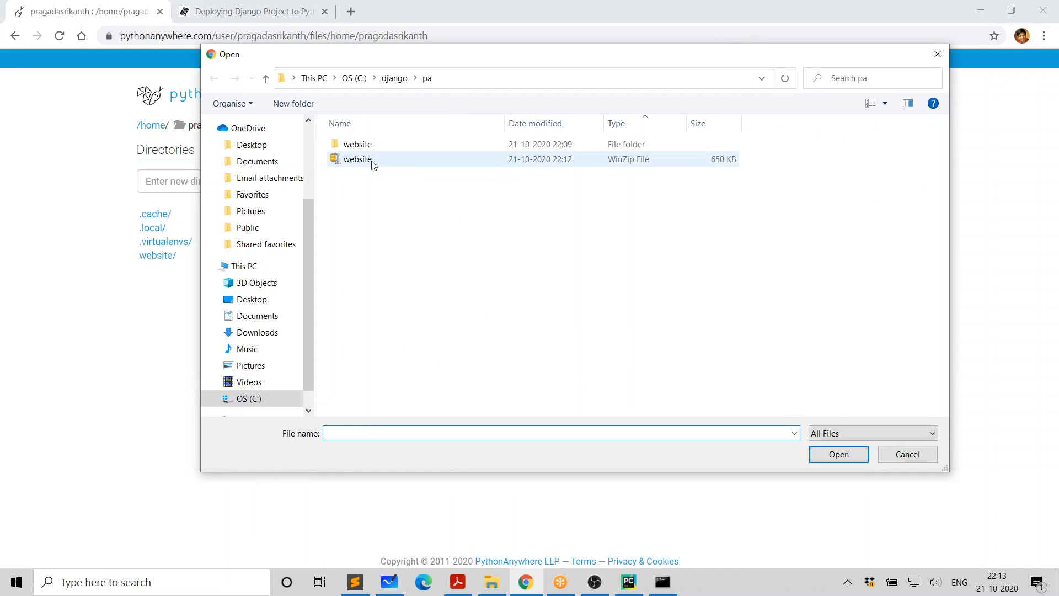
pyautogui.click(373, 161)
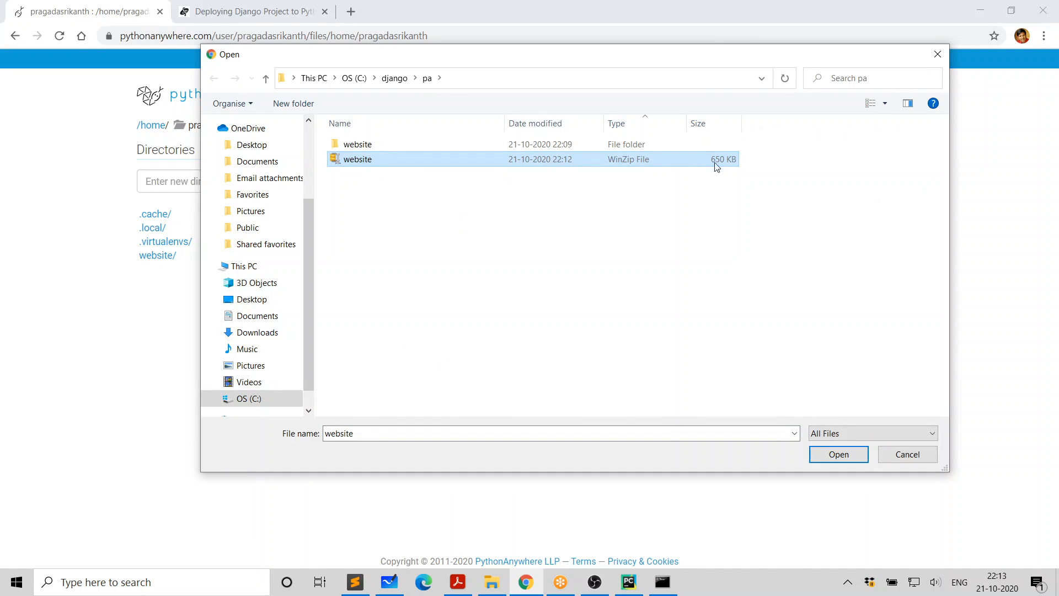
pyautogui.click(837, 454)
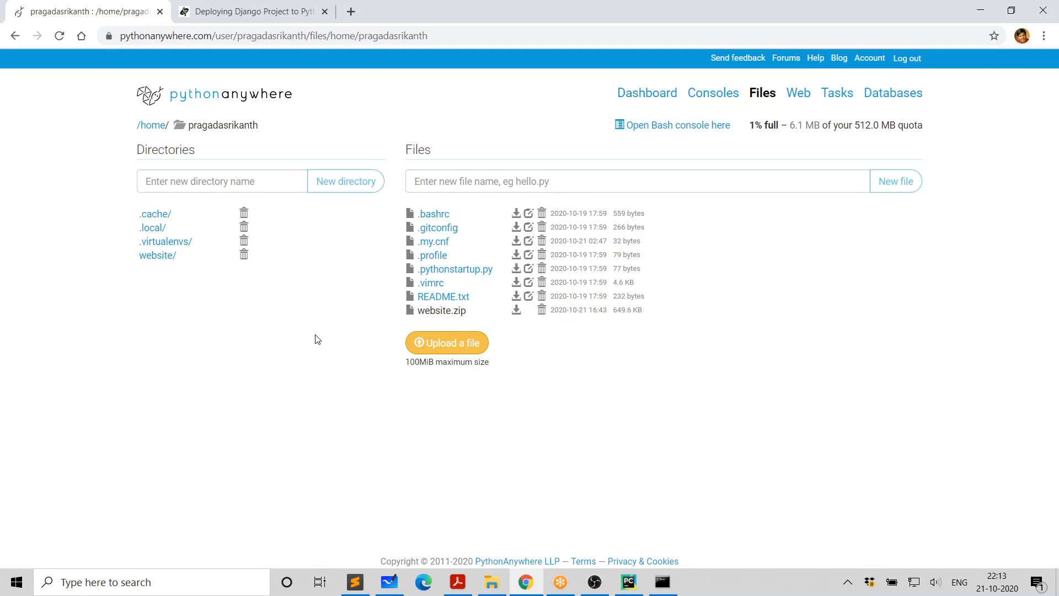
pyautogui.click(245, 257)
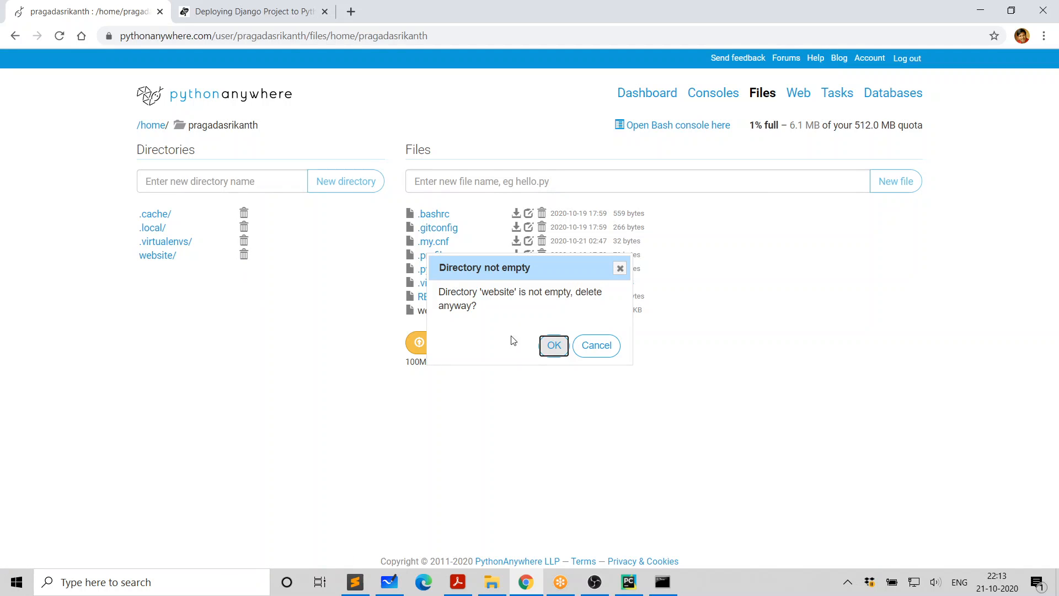
pyautogui.click(549, 344)
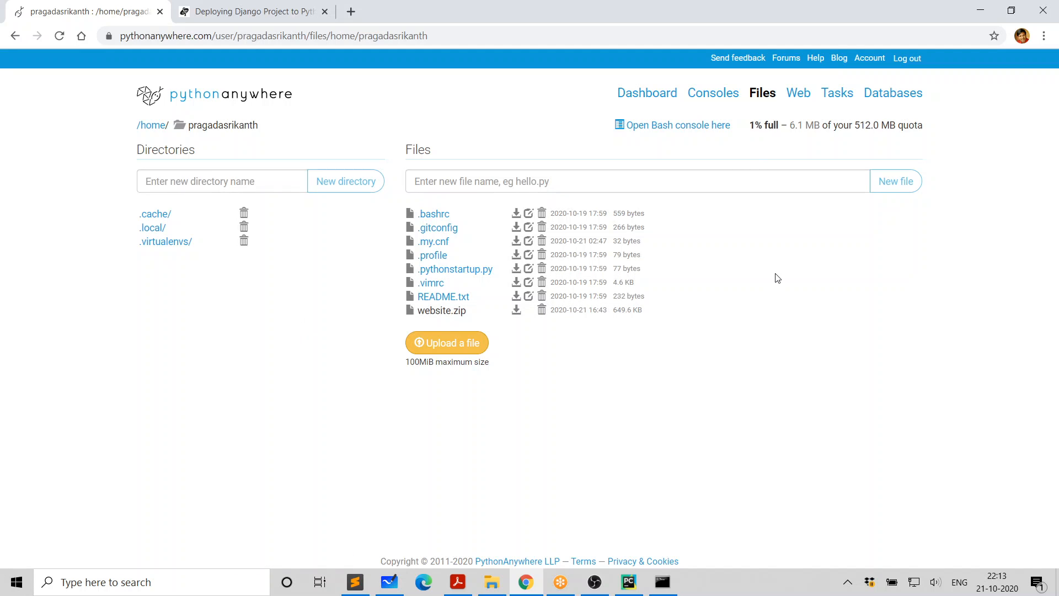
# Step: Close the existing Bash console on the Consoles page and start a new Bash console
pyautogui.click(720, 99)
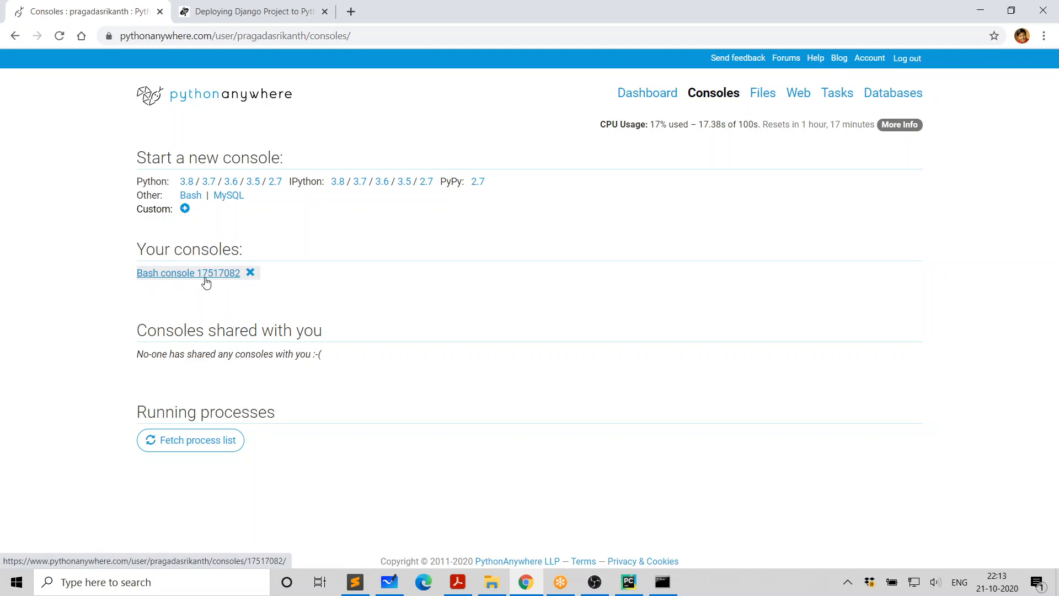
pyautogui.click(249, 273)
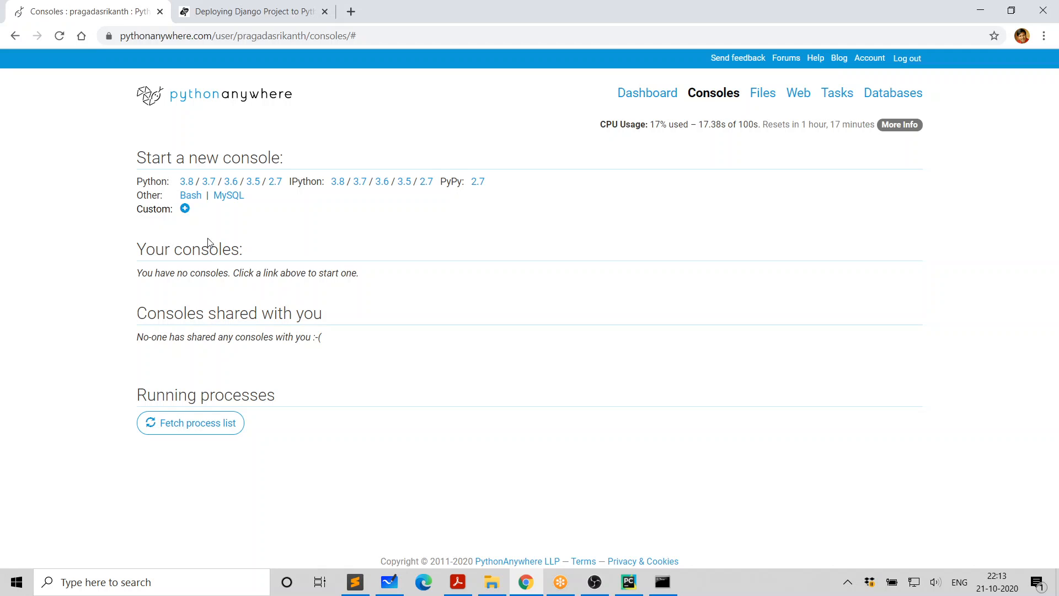
pyautogui.click(193, 198)
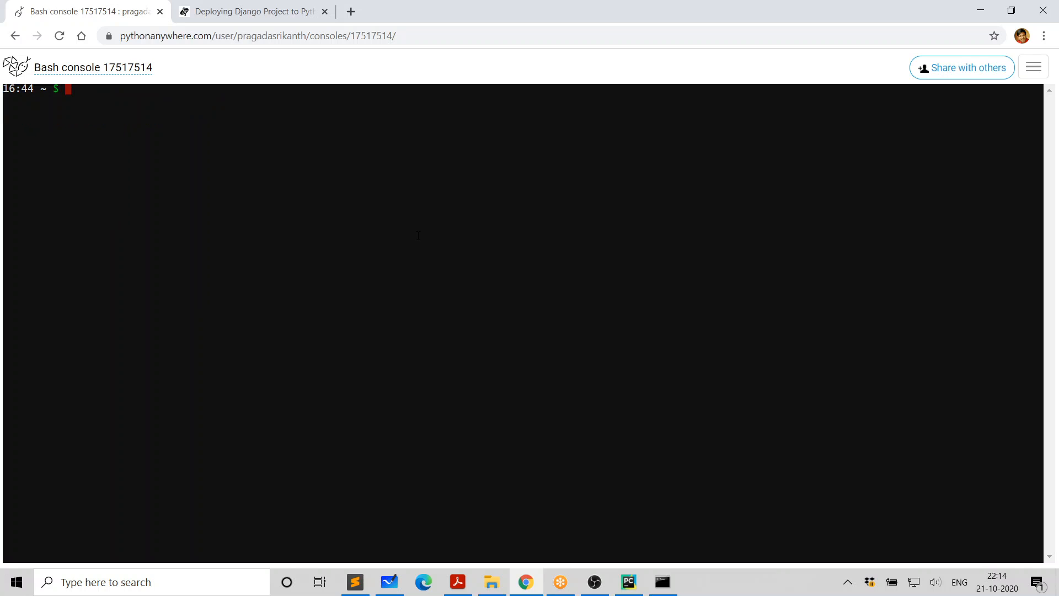
# Step: Check the current directory with pwd and list its files with ls
pyautogui.write('pwd')
pyautogui.press('Return')
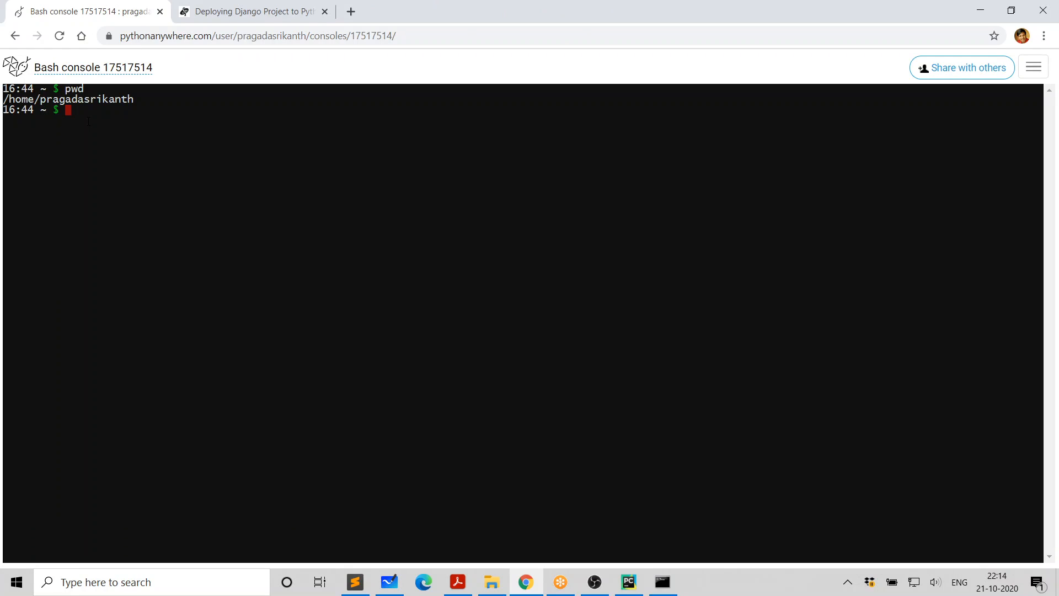
pyautogui.write('ls')
pyautogui.press('Return')
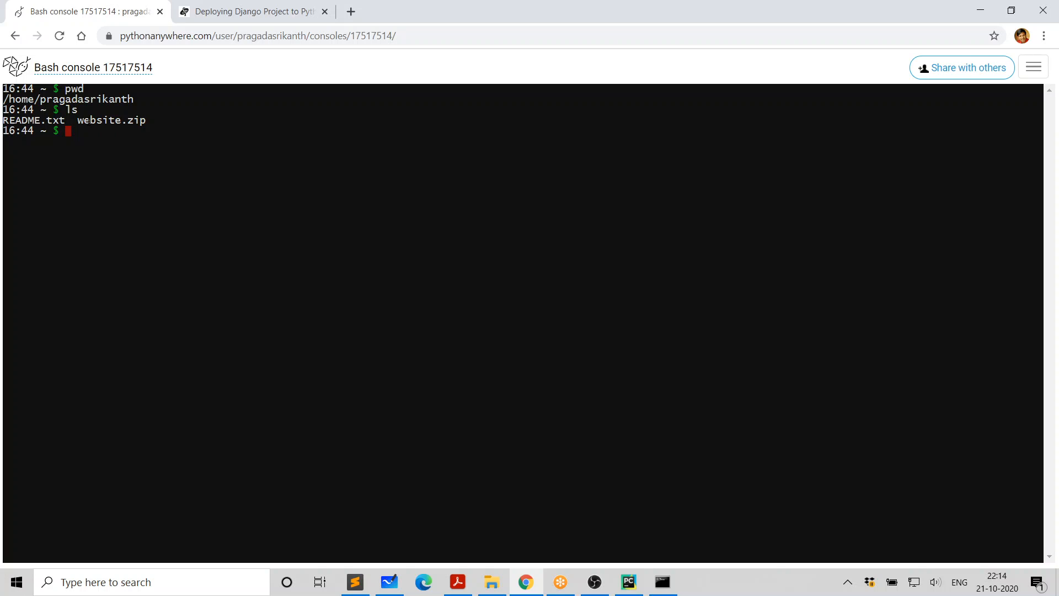
# Step: Extract the uploaded archive with unzip website.zip and list the home directory with ls
pyautogui.write('unzi')
pyautogui.press('BackSpace')
pyautogui.write('p website.zip')
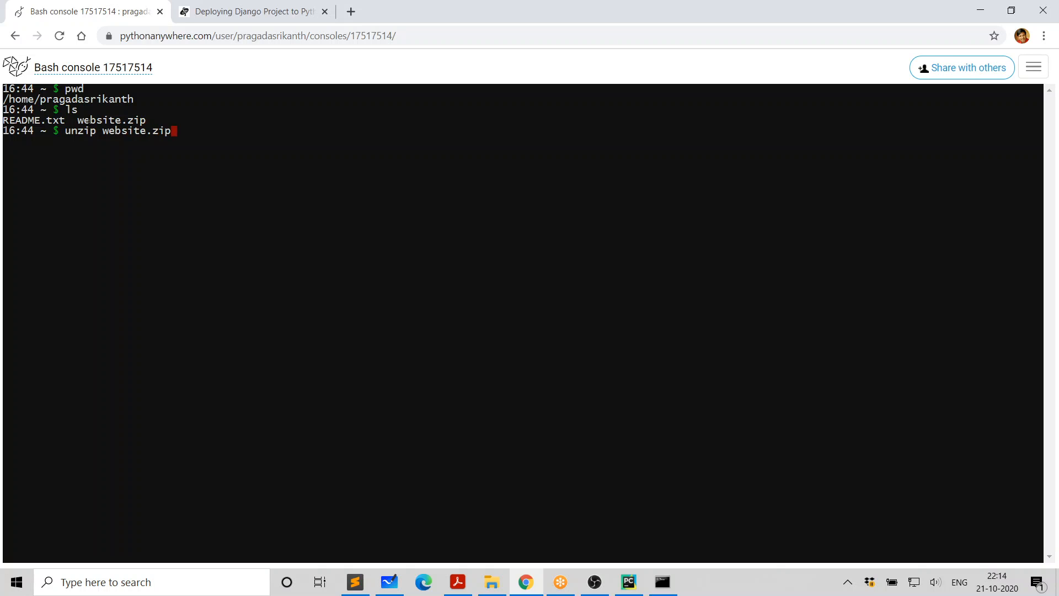
pyautogui.press('Return')
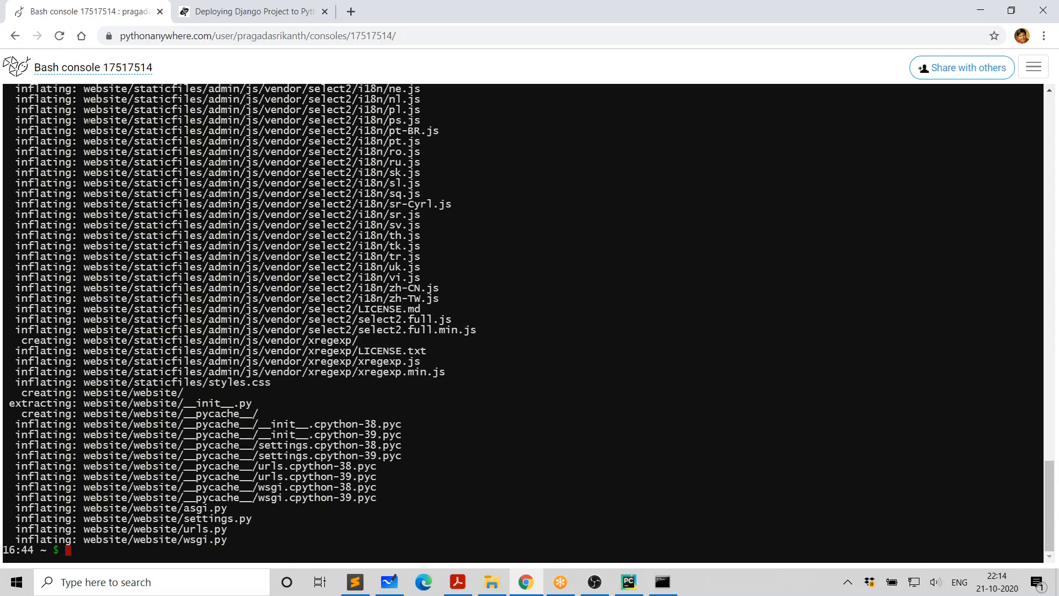
pyautogui.write('ls')
pyautogui.press('Return')
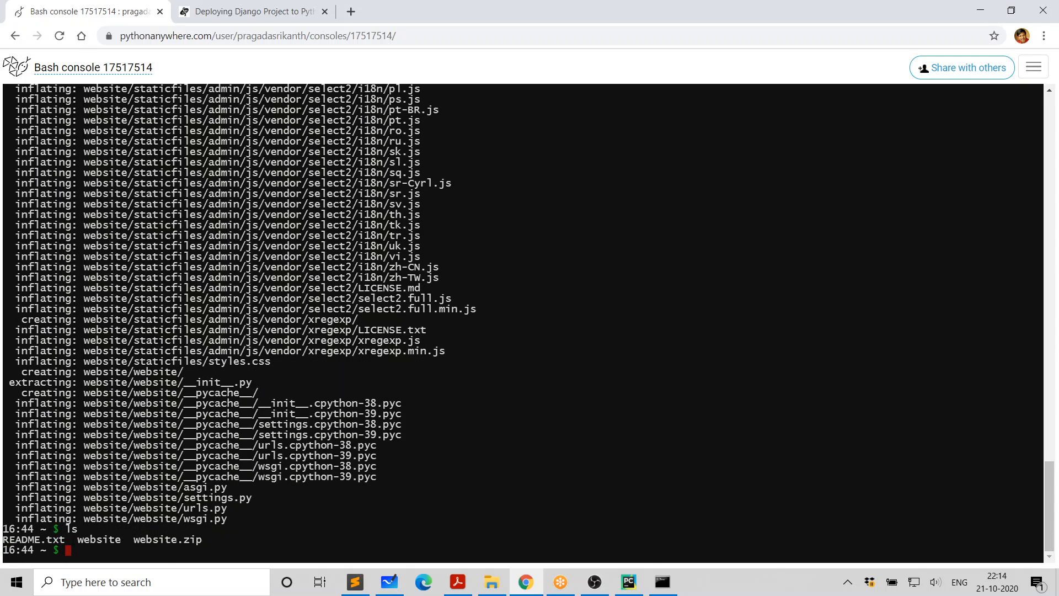
# Step: Change into the extracted website directory with cd website and list its contents with ls
pyautogui.doubleClick(99, 539)
pyautogui.hotkey('ctrl', 'c')
pyautogui.write('cd website')
pyautogui.press('Return')
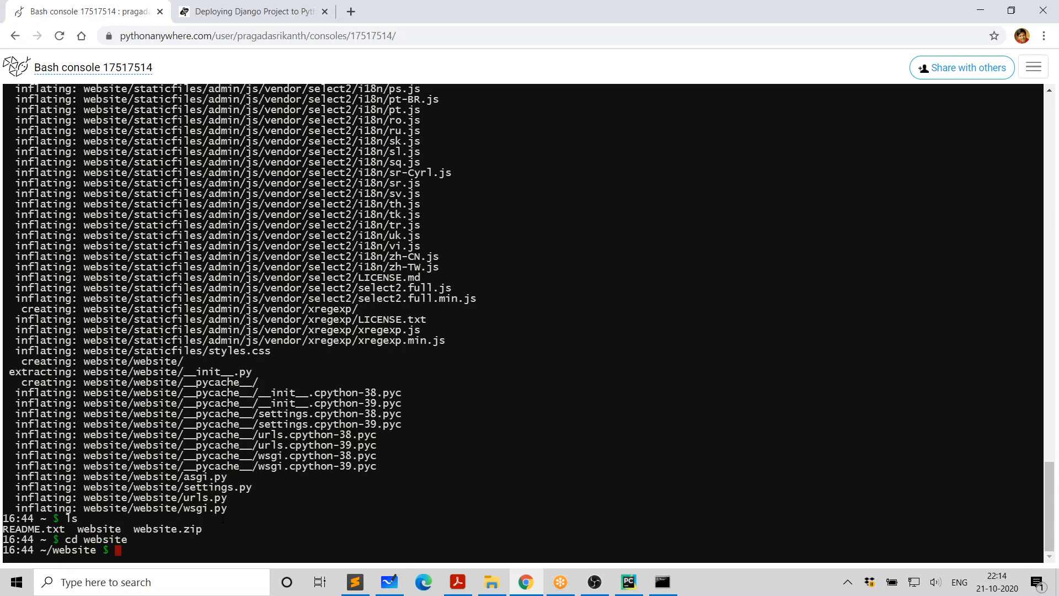
pyautogui.write('ls')
pyautogui.press('Return')
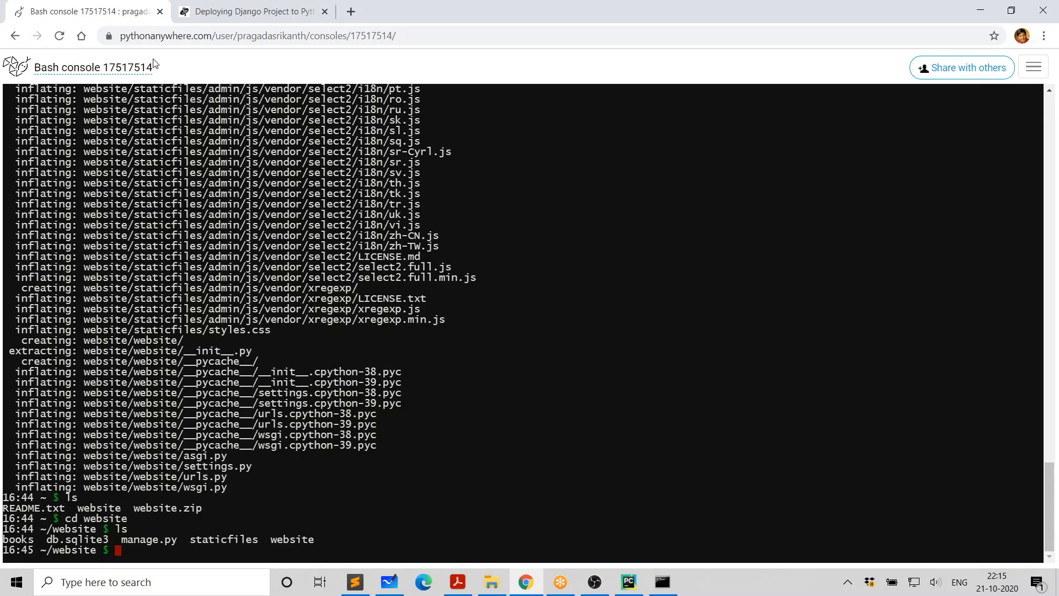
# Step: Open the PythonAnywhere Files page in a new browser tab and browse through the website directory into its inner website directory
pyautogui.click(1033, 66)
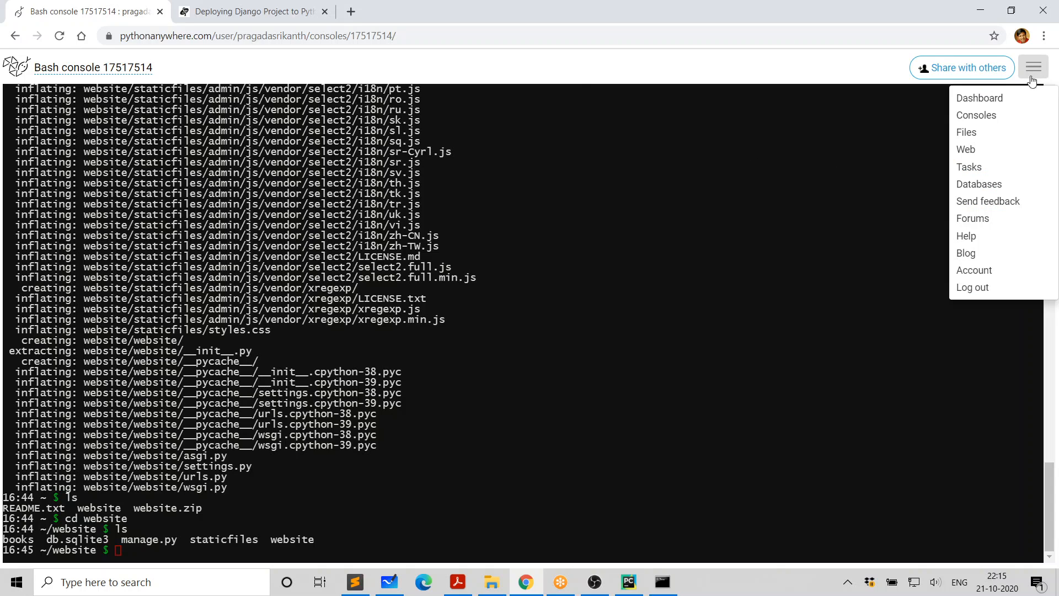
pyautogui.rightClick(969, 133)
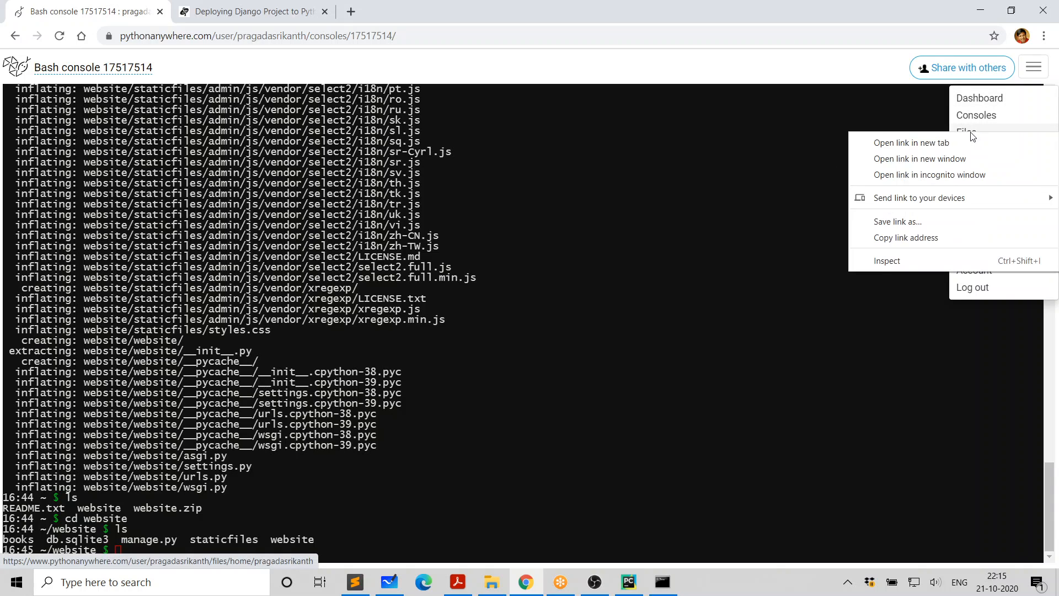
pyautogui.click(924, 143)
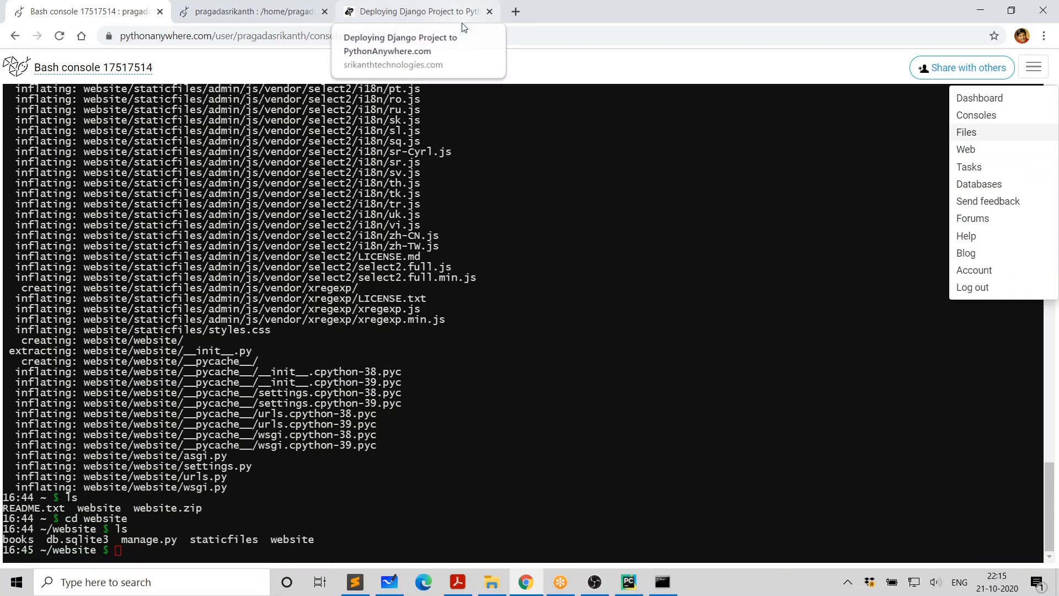
pyautogui.click(235, 14)
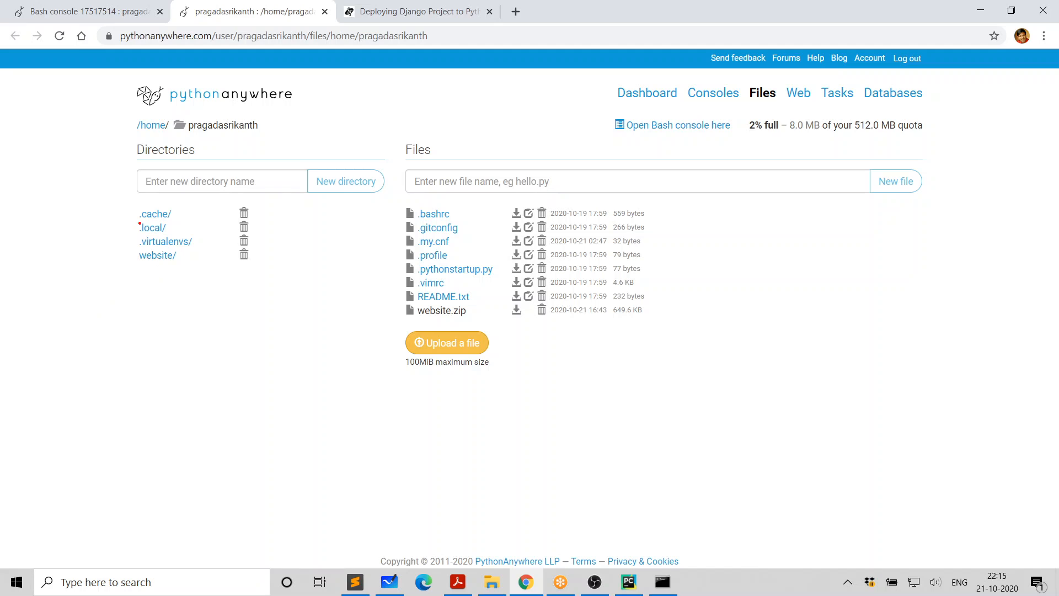
pyautogui.moveTo(122, 196); pyautogui.dragTo(266, 281)
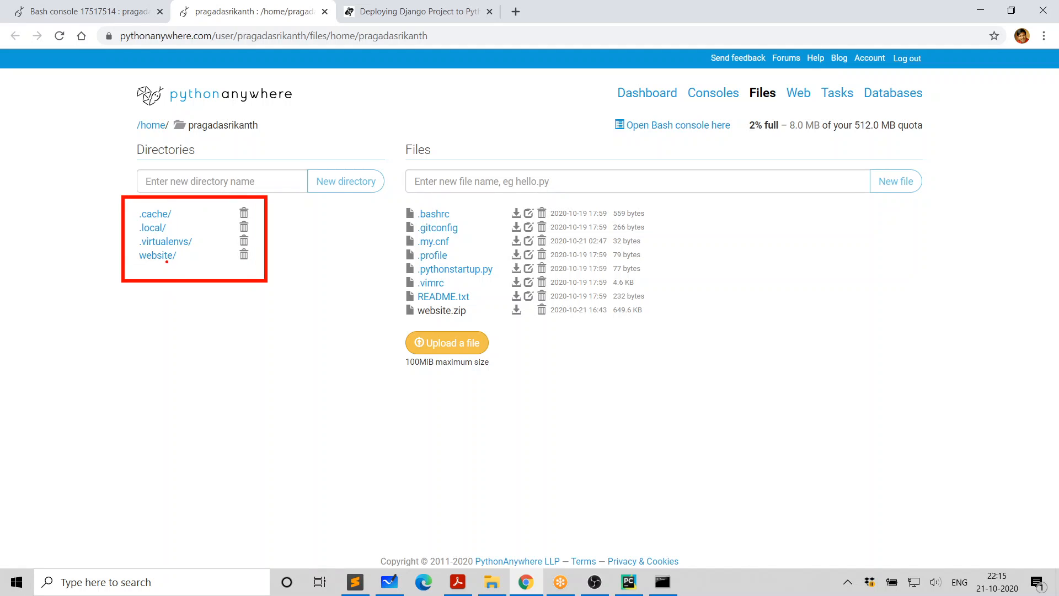
pyautogui.press('Escape')
pyautogui.click(175, 257)
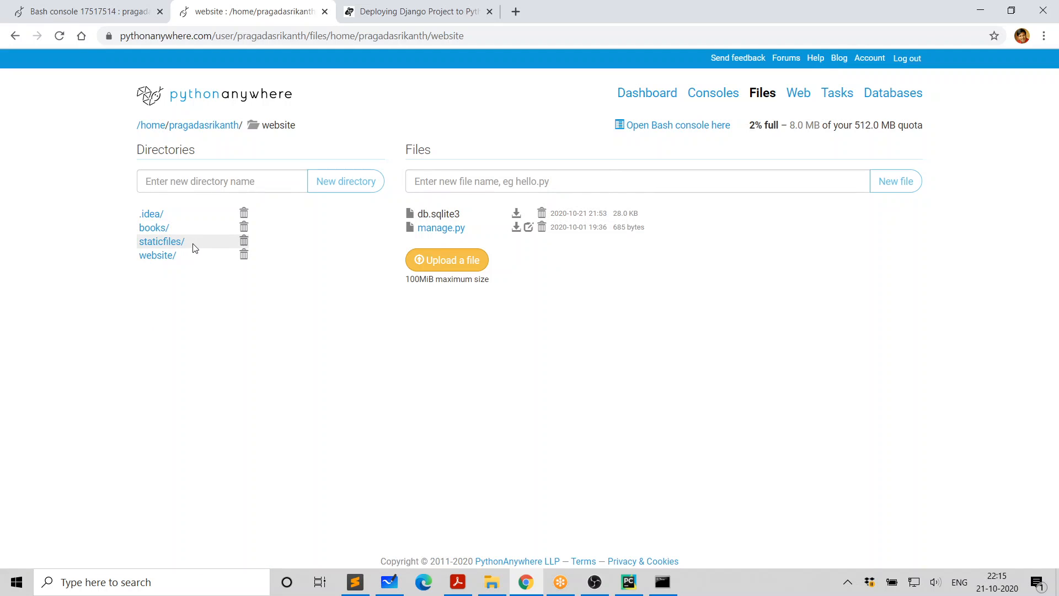
pyautogui.click(166, 257)
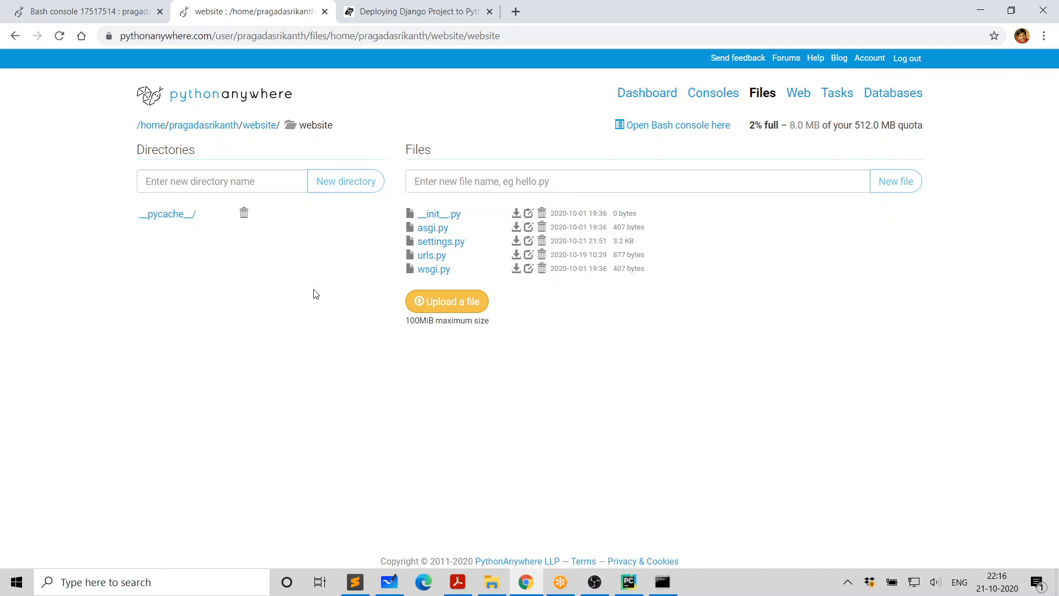
# Step: Return to the outer website directory and open the PythonAnywhere Web page in a new browser tab
pyautogui.click(260, 128)
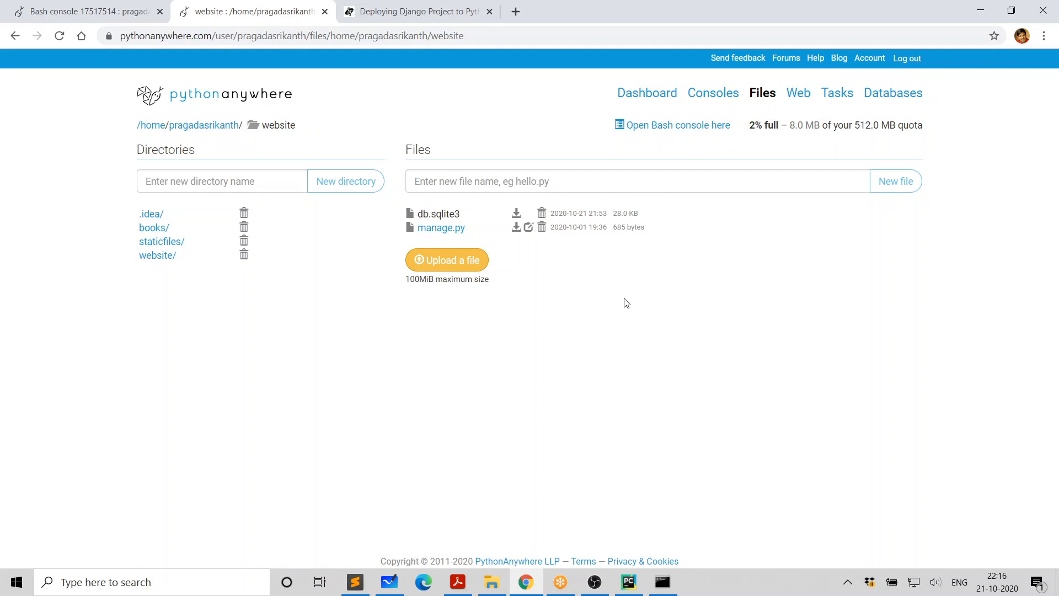
pyautogui.rightClick(807, 98)
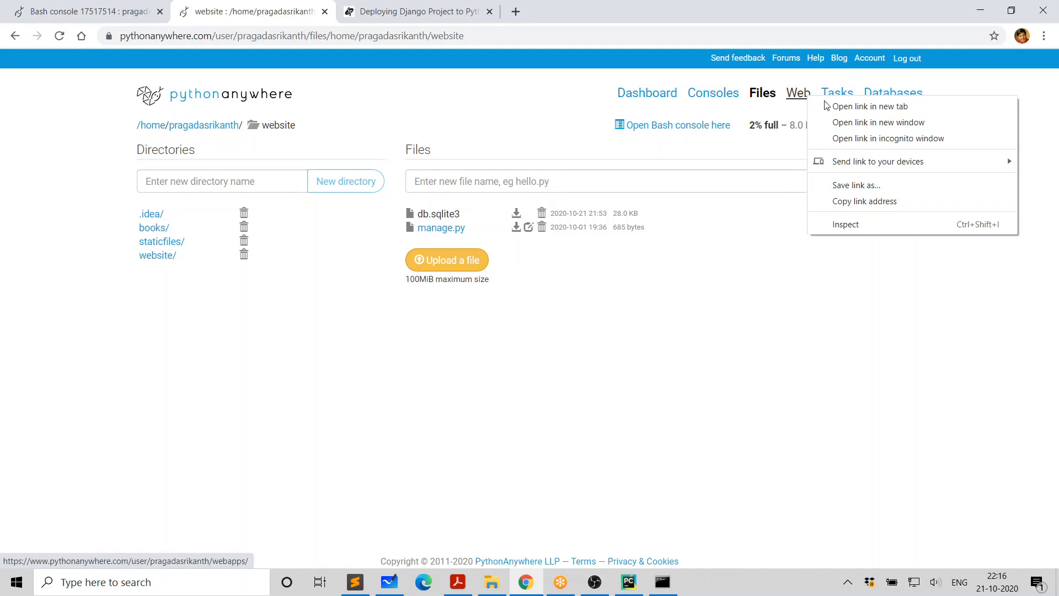
pyautogui.click(879, 108)
pyautogui.click(409, 15)
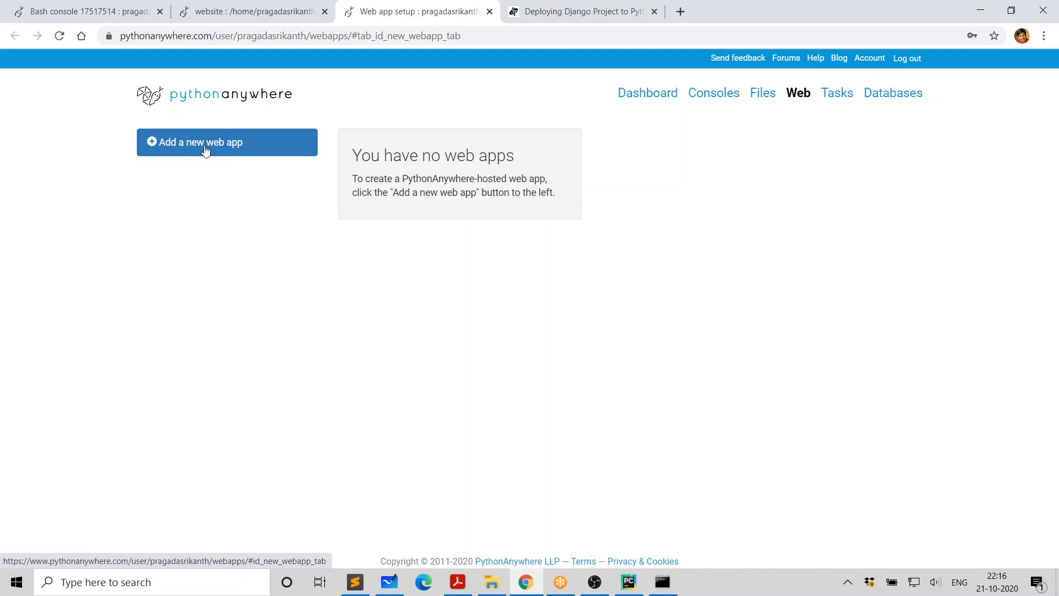
# Step: Create a new web app on the default domain with manual configuration and Python 3.8
pyautogui.click(223, 148)
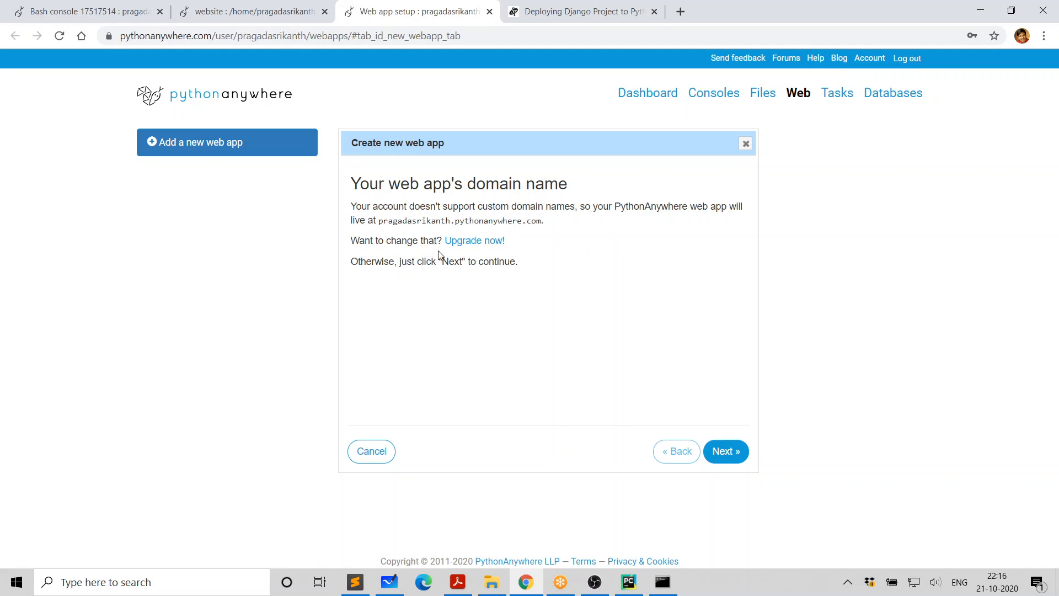
pyautogui.moveTo(381, 223); pyautogui.dragTo(548, 227)
pyautogui.click(561, 240)
pyautogui.click(724, 452)
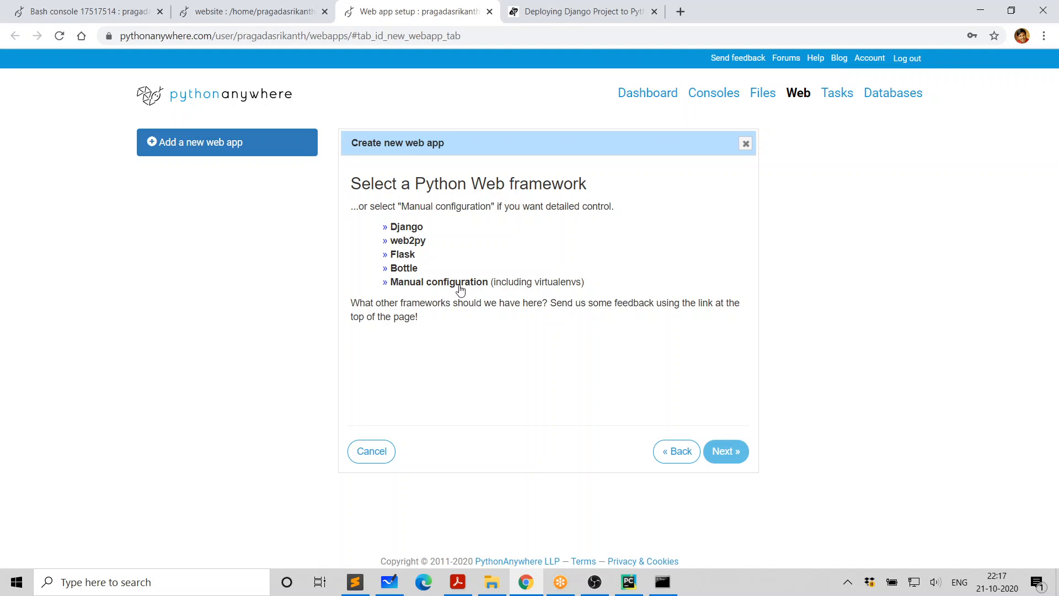
pyautogui.click(457, 283)
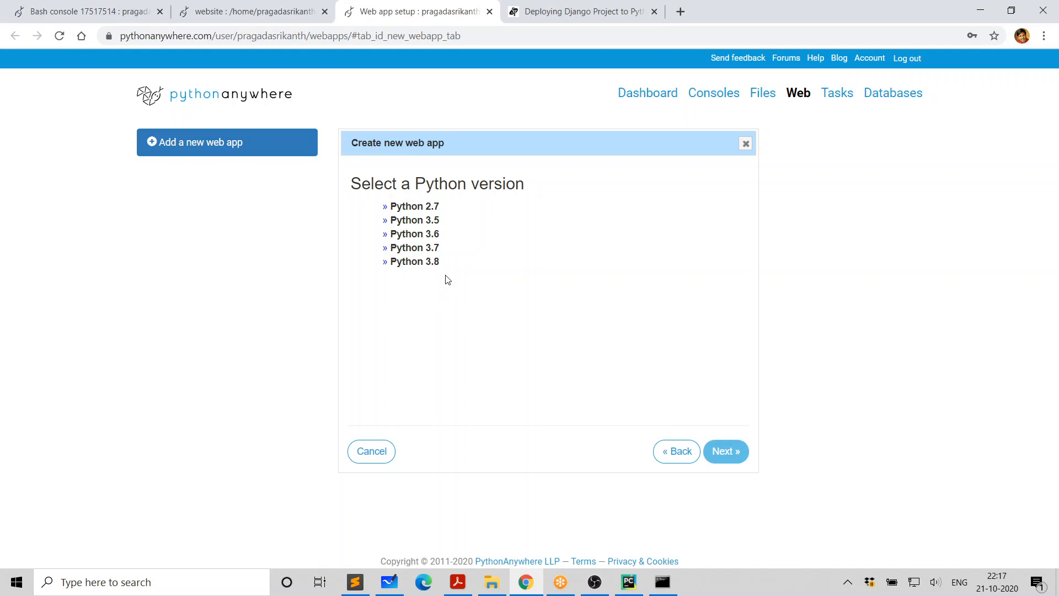
pyautogui.click(425, 263)
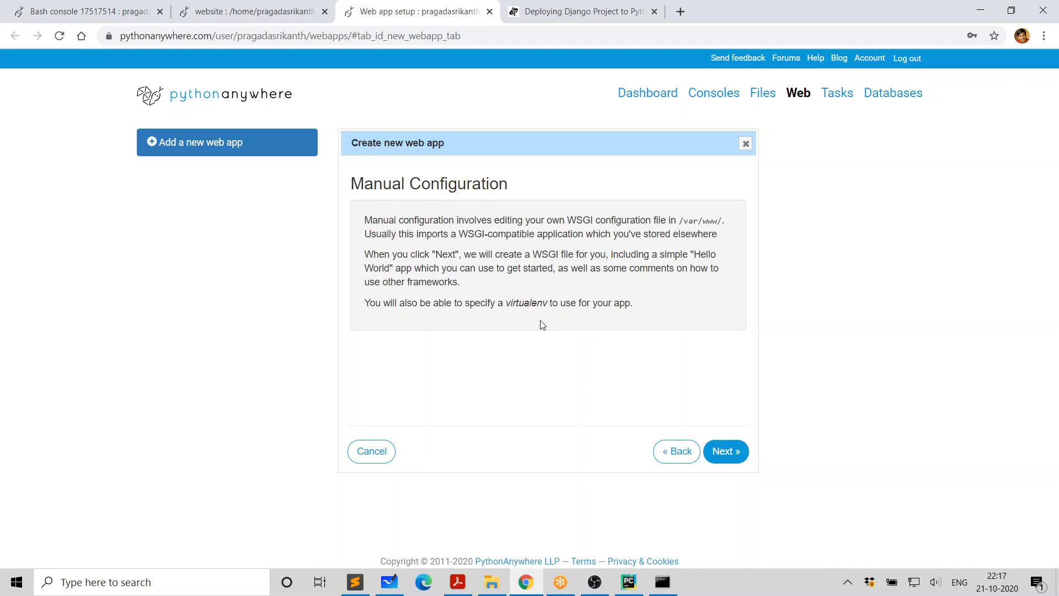
pyautogui.click(727, 454)
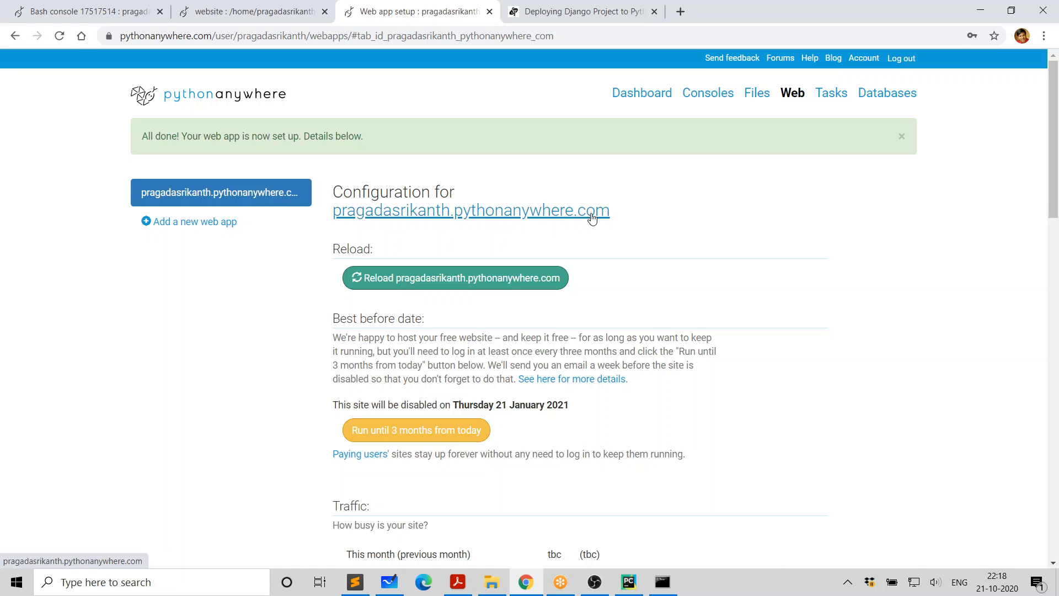
# Step: Set the web app's source code path to the website directory inside the account's home directory
pyautogui.scroll(-6, 704, 249)
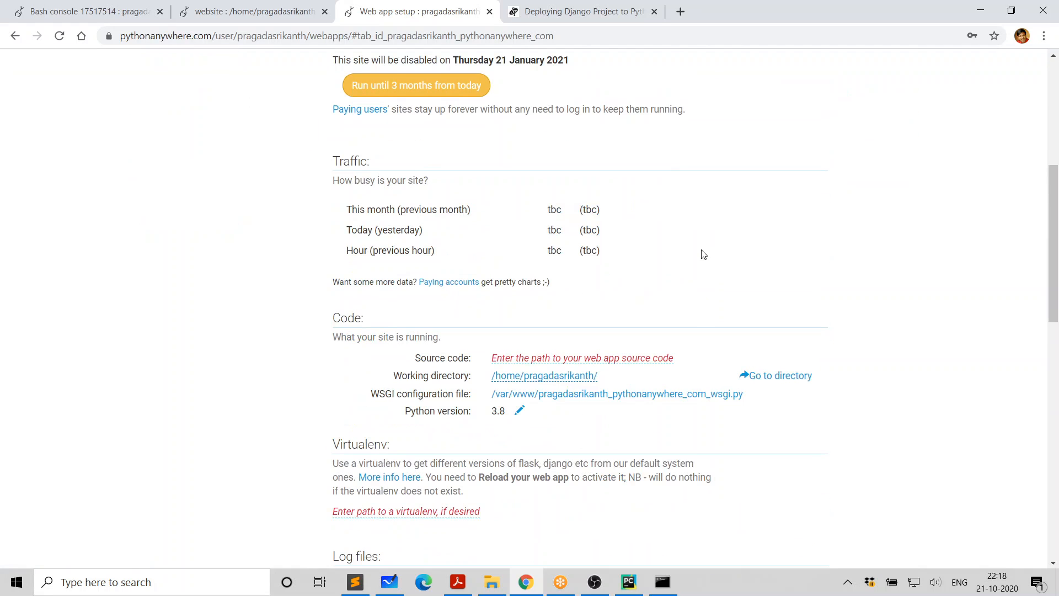
pyautogui.scroll(-4, 702, 253)
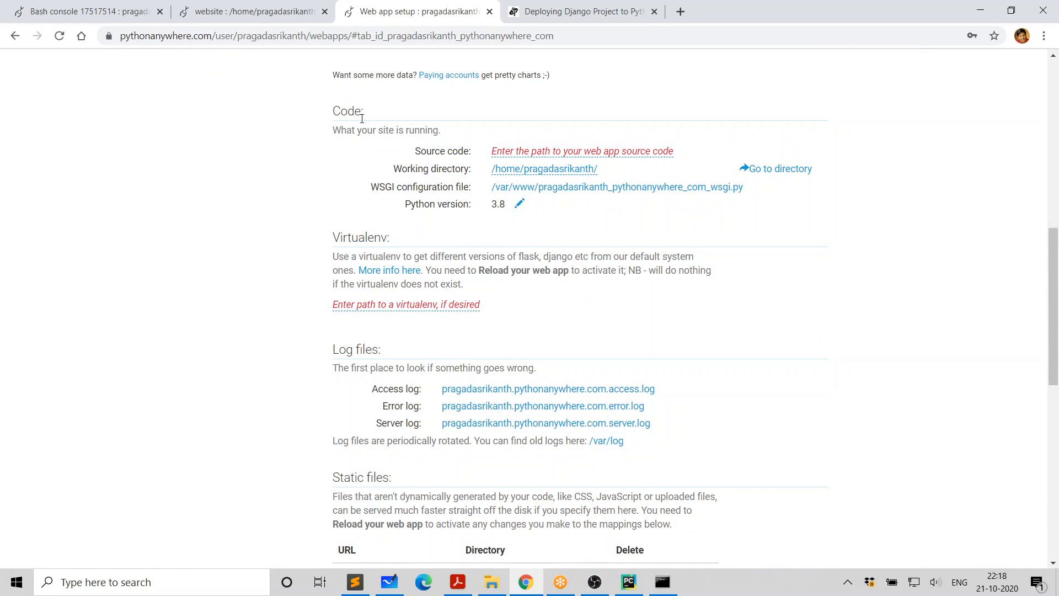
pyautogui.moveTo(315, 96)
pyautogui.mouseDown()
pyautogui.moveTo(331, 119)
pyautogui.moveTo(781, 217)
pyautogui.mouseUp()
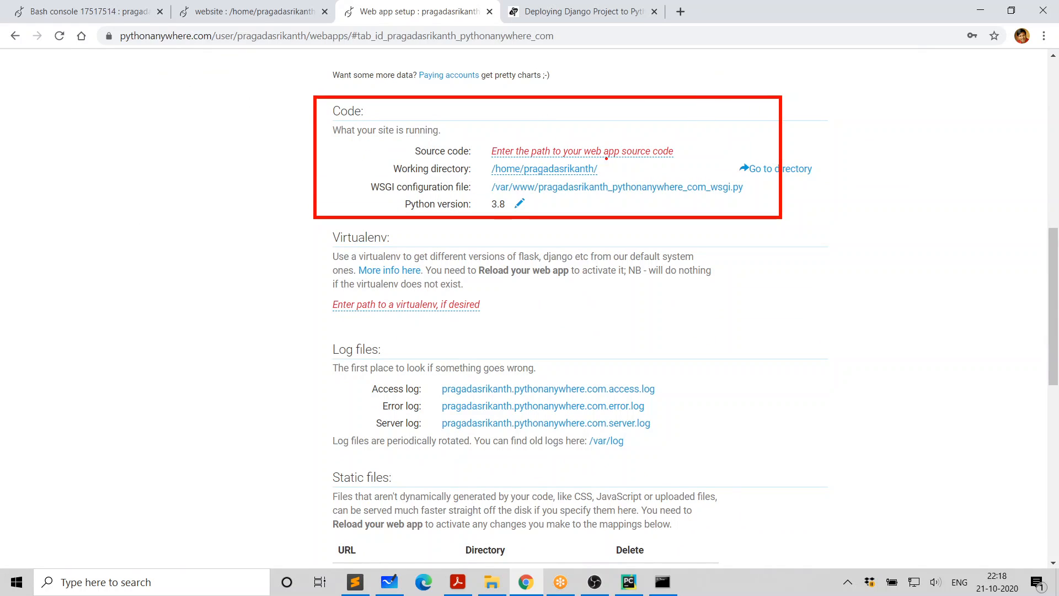
pyautogui.press('Escape')
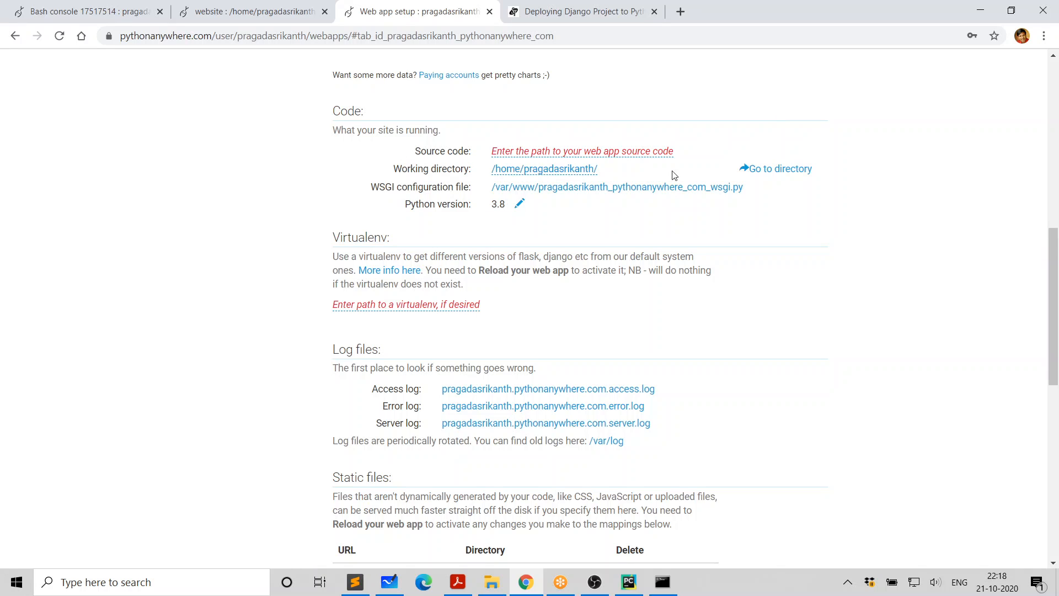
pyautogui.click(598, 159)
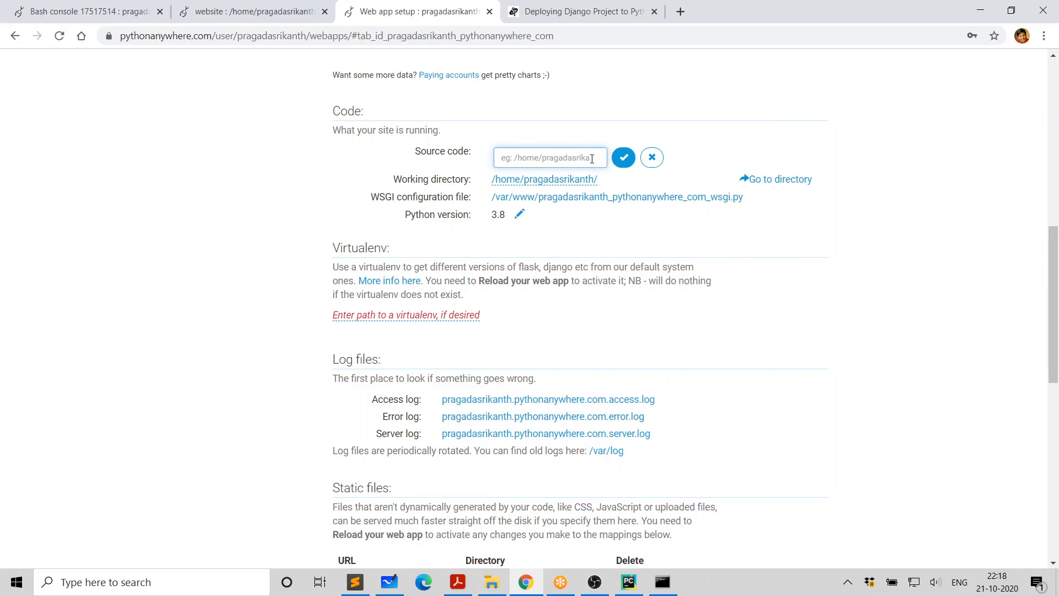
pyautogui.write('/ho')
pyautogui.write('me/')
pyautogui.write('pragadasr')
pyautogui.write('ikanth/website')
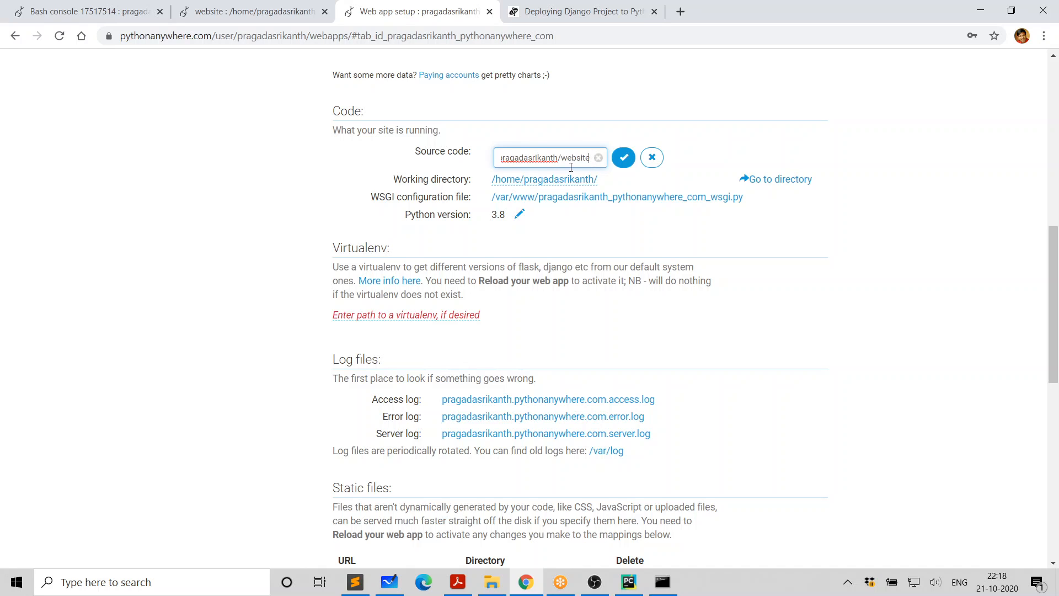
pyautogui.click(624, 160)
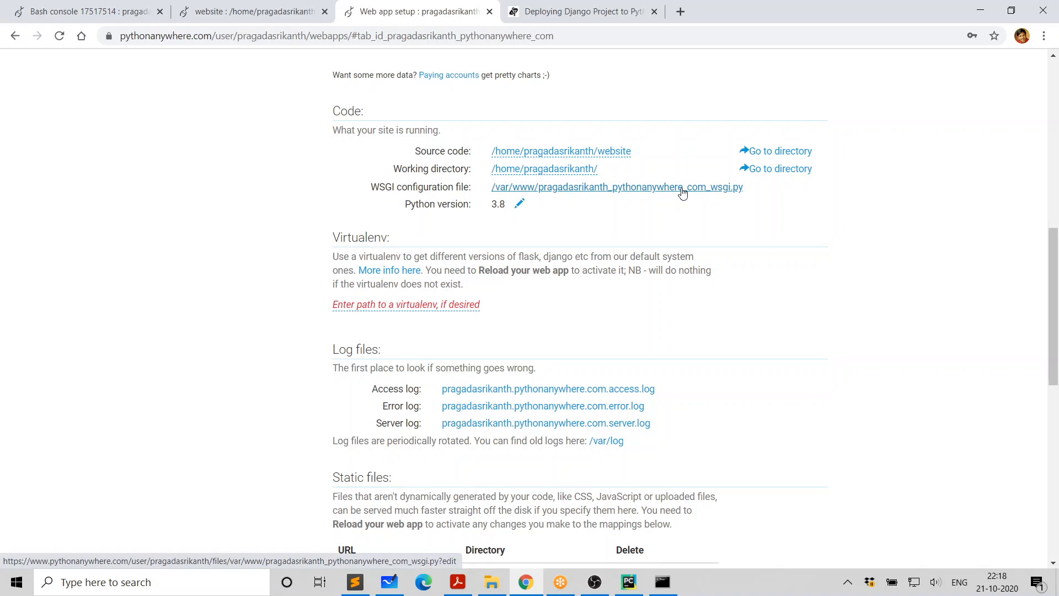
# Step: Open the web app's WSGI configuration file and go to its Django section
pyautogui.click(661, 191)
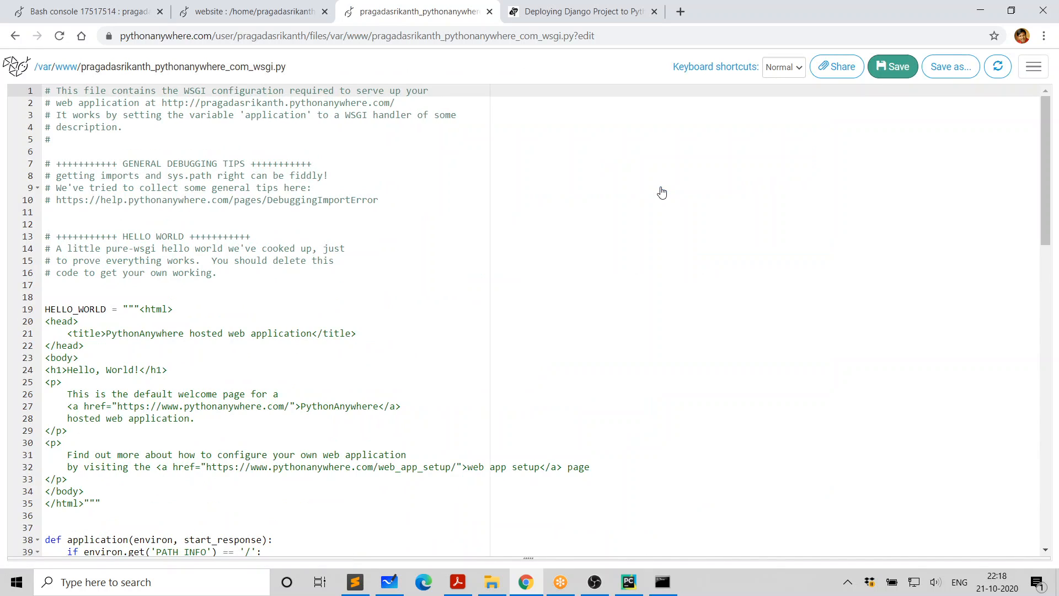
pyautogui.scroll(-5, 470, 297)
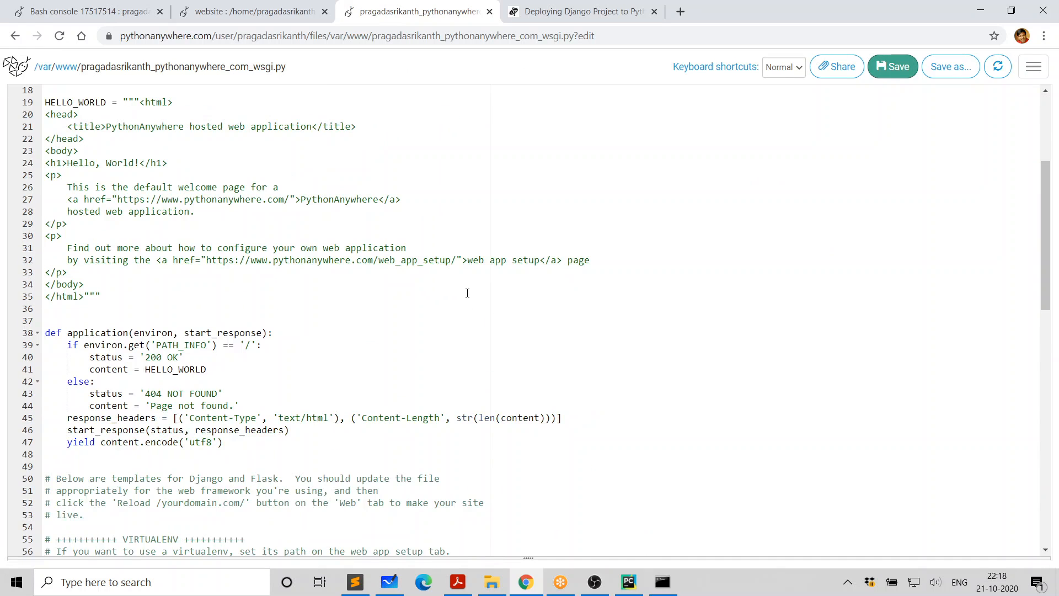
pyautogui.scroll(-3, 469, 290)
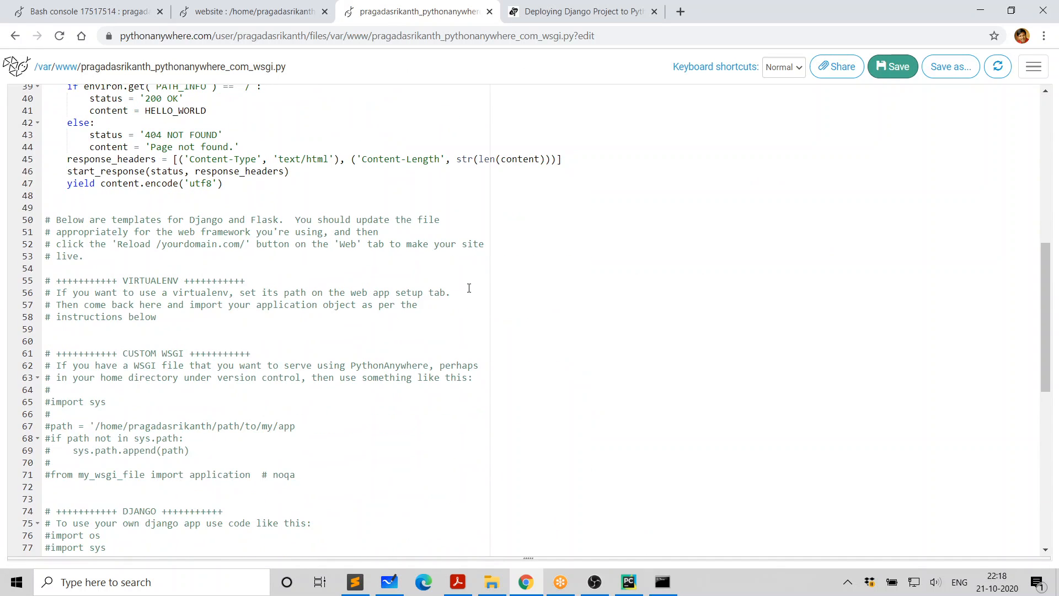
pyautogui.scroll(-9, 469, 284)
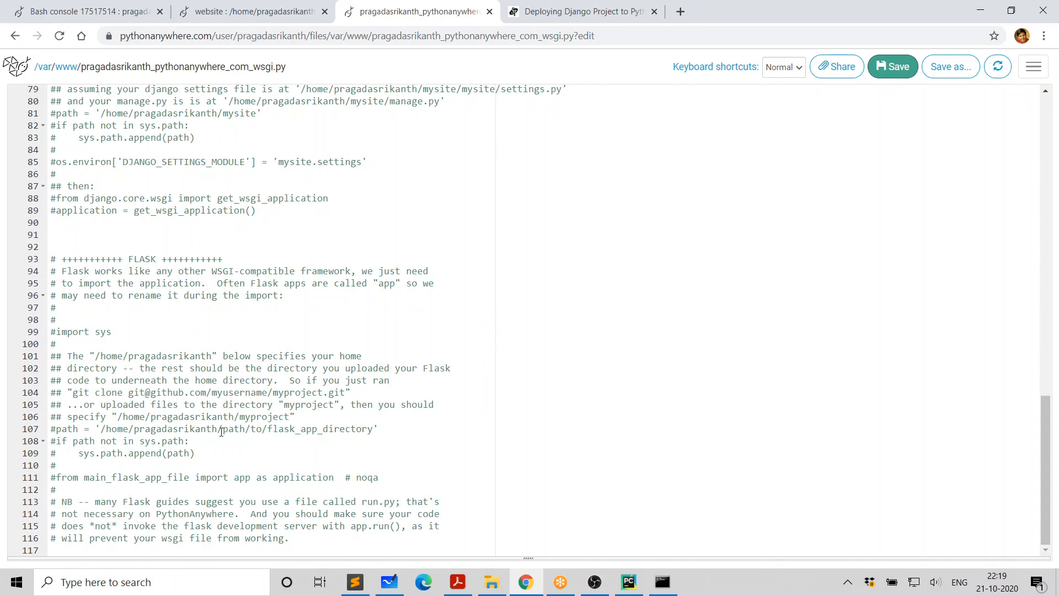
pyautogui.scroll(10, 224, 441)
pyautogui.scroll(-4, 236, 406)
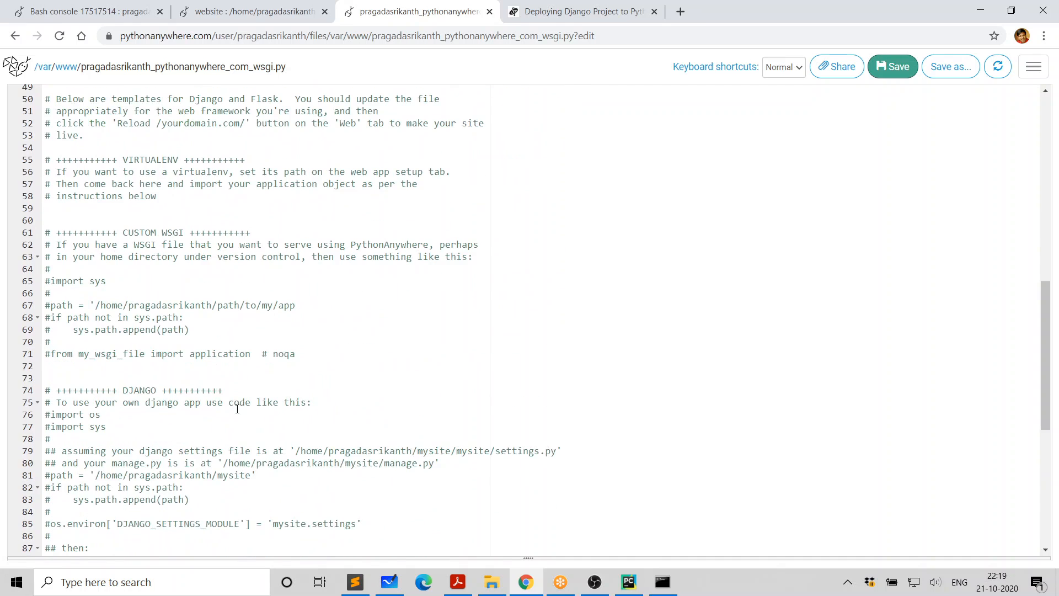
pyautogui.scroll(-3, 236, 406)
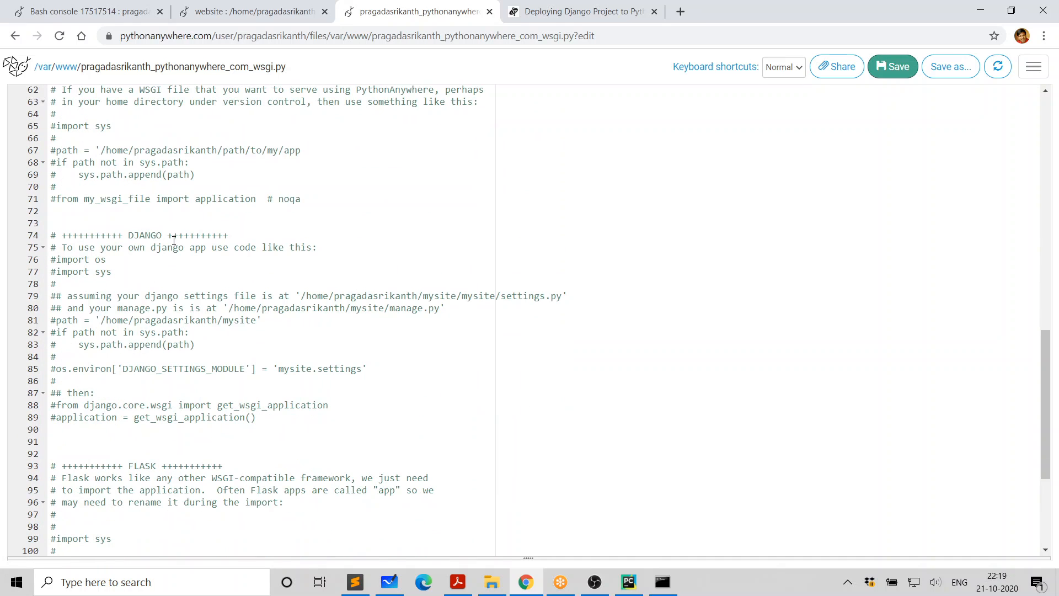
pyautogui.moveTo(129, 236); pyautogui.dragTo(173, 236)
pyautogui.click(148, 272)
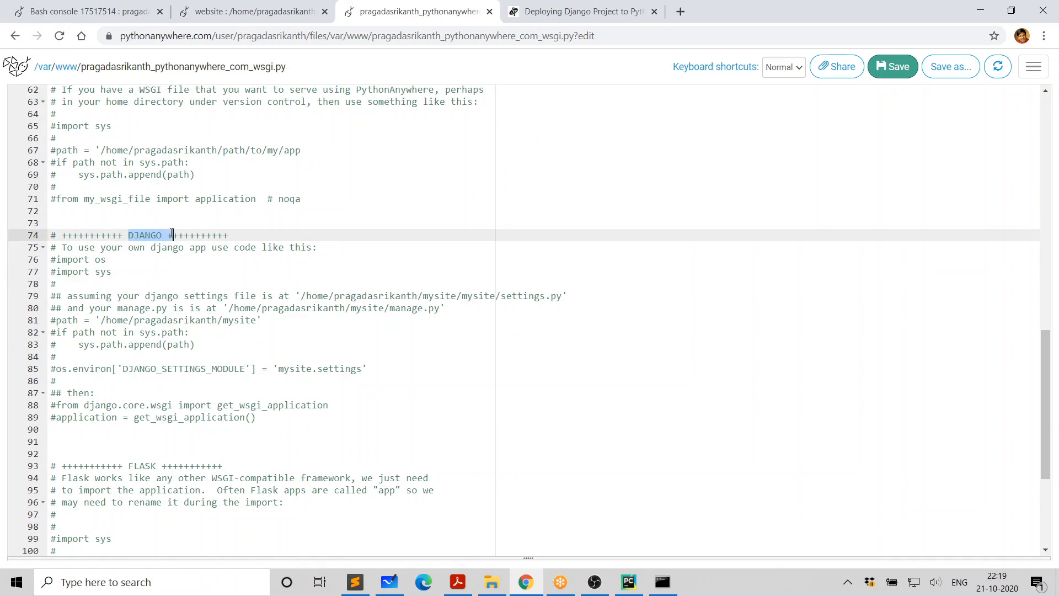
# Step: Uncomment the import os and import sys lines in the WSGI file's Django section
pyautogui.click(166, 270)
pyautogui.press('Up')
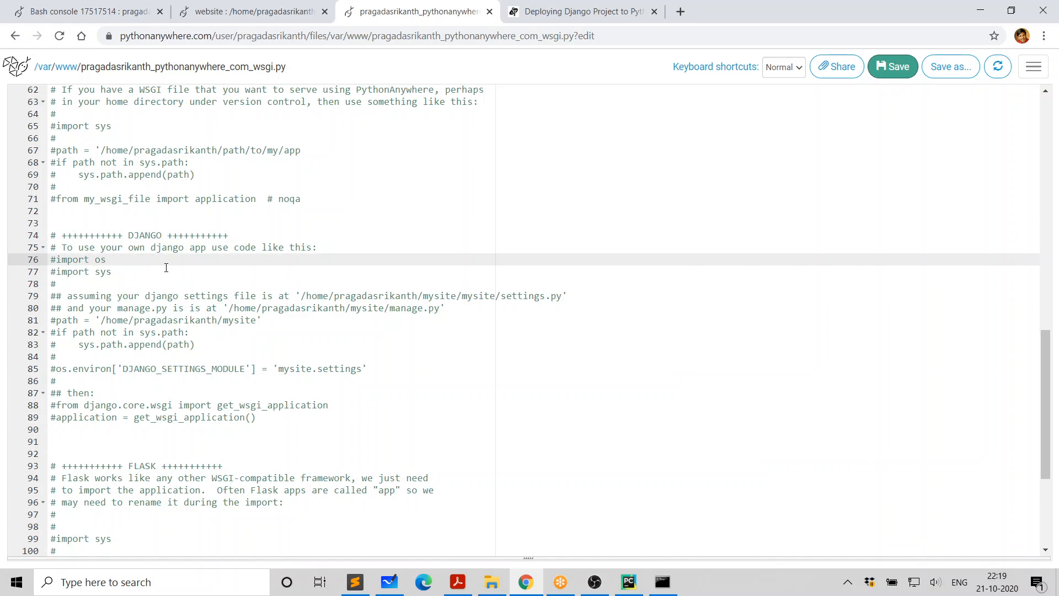
pyautogui.press('Delete')
pyautogui.press('Down')
pyautogui.press('Delete')
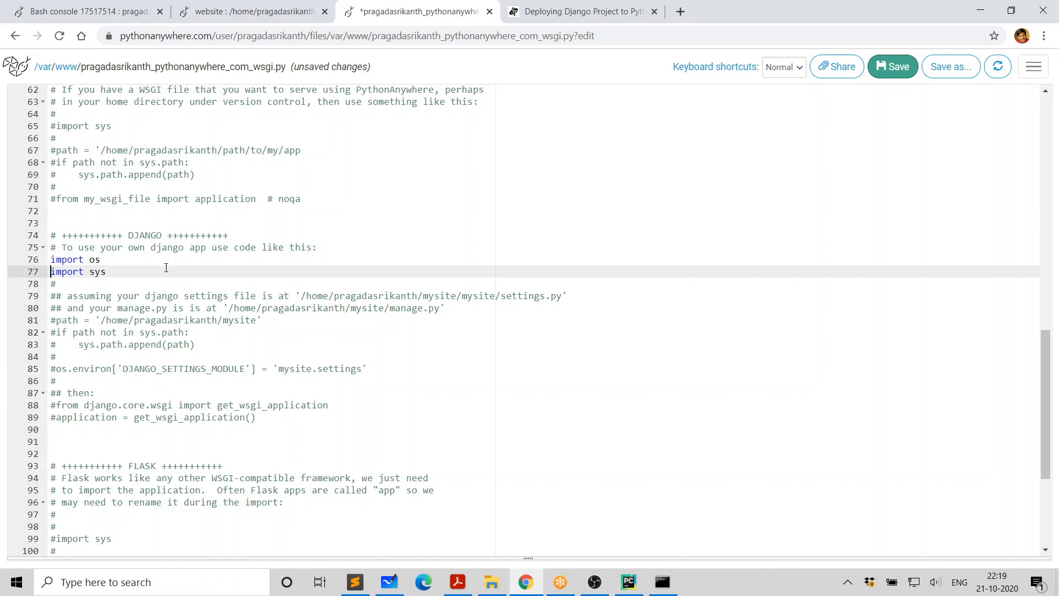
# Step: Uncomment the path line in the Django section and replace its mysite directory with website
pyautogui.press('Down')
pyautogui.press('Down')
pyautogui.press('Down')
pyautogui.press('Down')
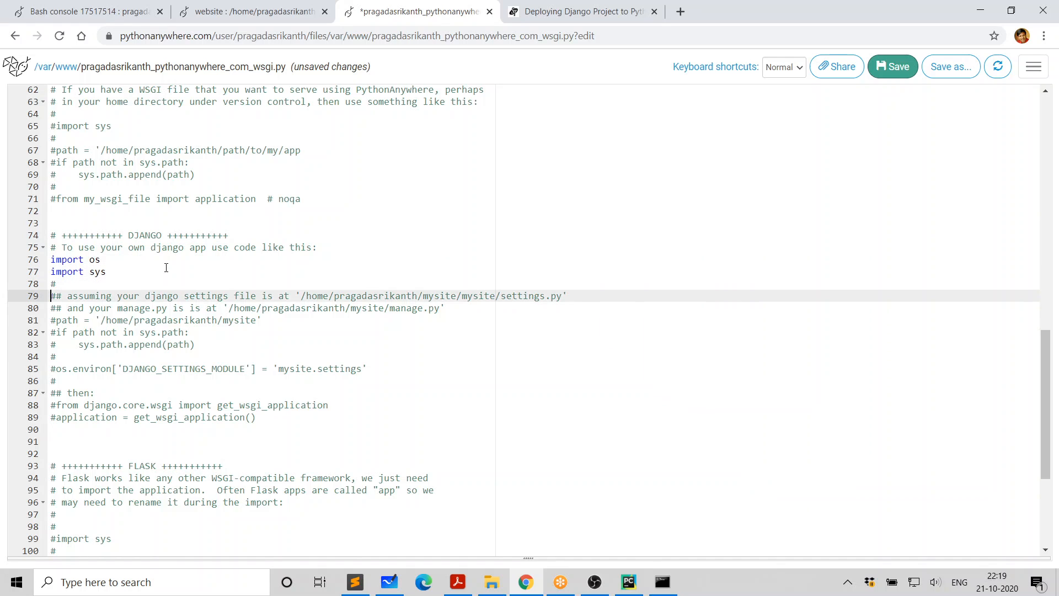
pyautogui.press('Delete')
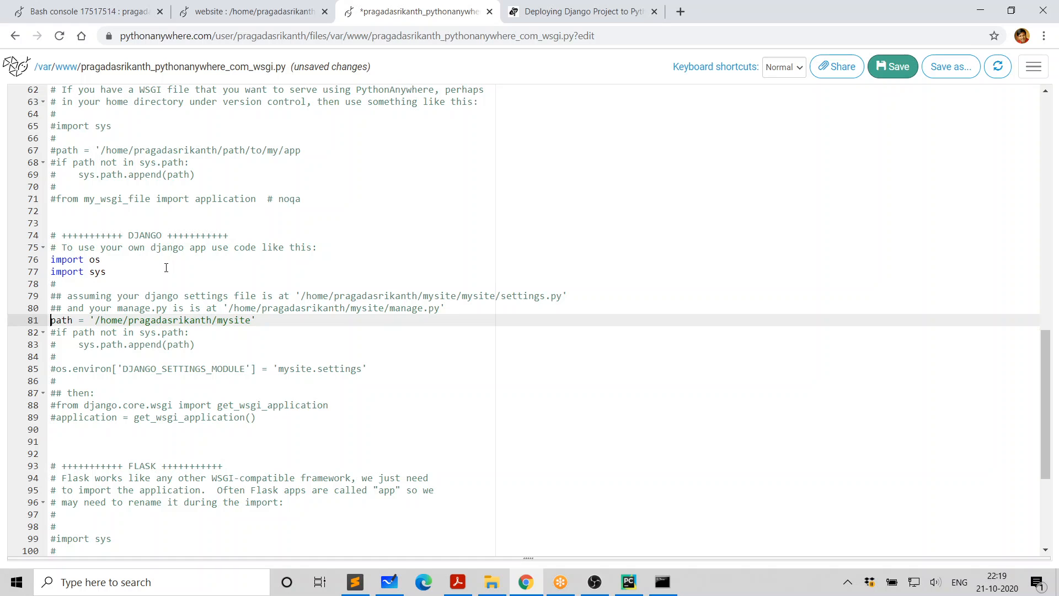
pyautogui.press('End')
pyautogui.press('Left')
pyautogui.press('Left')
pyautogui.press('Delete')
pyautogui.press('Delete')
pyautogui.press('Delete')
pyautogui.press('Delete')
pyautogui.press('BackSpace')
pyautogui.press('BackSpace')
pyautogui.write('wb')
pyautogui.write('bsite')
pyautogui.press('Right')
pyautogui.press('Right')
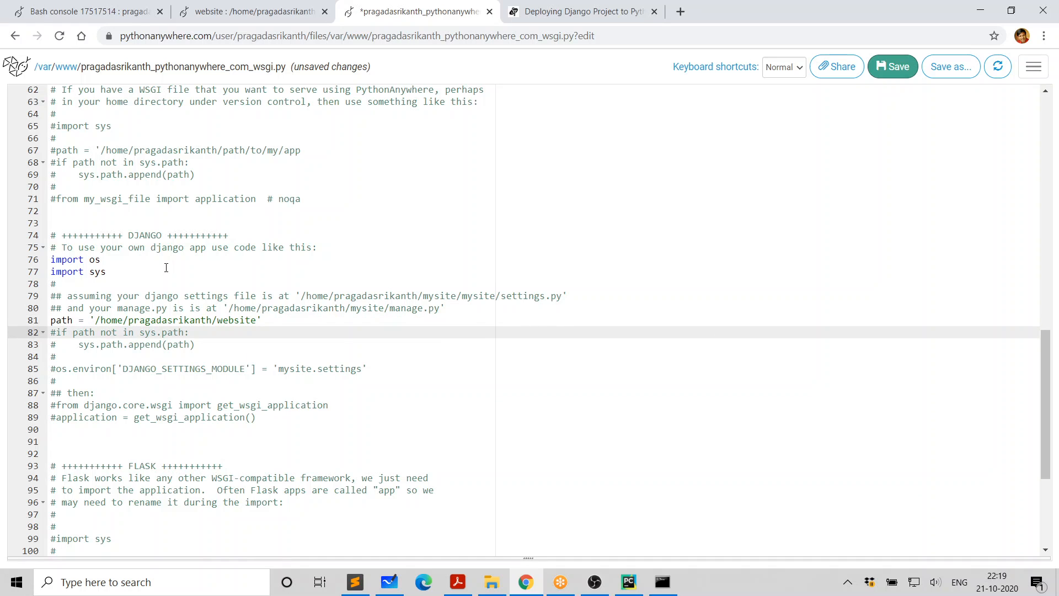
# Step: Uncomment the "if path not in sys.path:" check and its sys.path.append(path) line in the Django section
pyautogui.press('Delete')
pyautogui.press('Down')
pyautogui.press('Delete')
# Step: Uncomment the DJANGO_SETTINGS_MODULE line and set its value to 'website.settings'
pyautogui.press('Down')
pyautogui.press('Down')
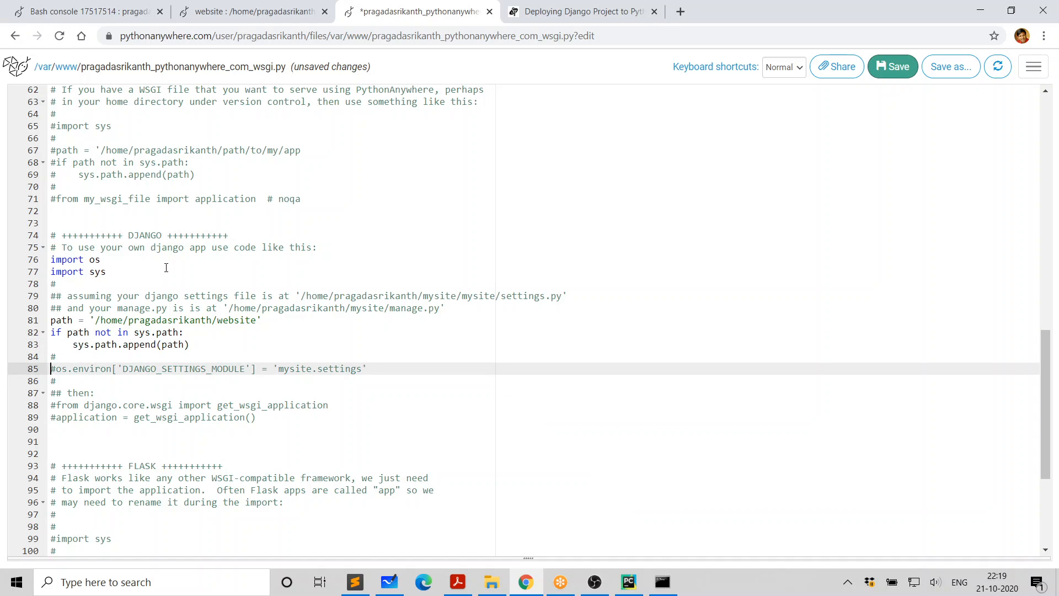
pyautogui.press('Delete')
pyautogui.press('Left')
pyautogui.press('Left')
pyautogui.press('Left')
pyautogui.press('Left')
pyautogui.press('Left')
pyautogui.press('Left')
pyautogui.press('Left')
pyautogui.press('Left')
pyautogui.press('Left')
pyautogui.press('Left')
pyautogui.press('Left')
pyautogui.press('Left')
pyautogui.press('Left')
pyautogui.press('Left')
pyautogui.press('Left')
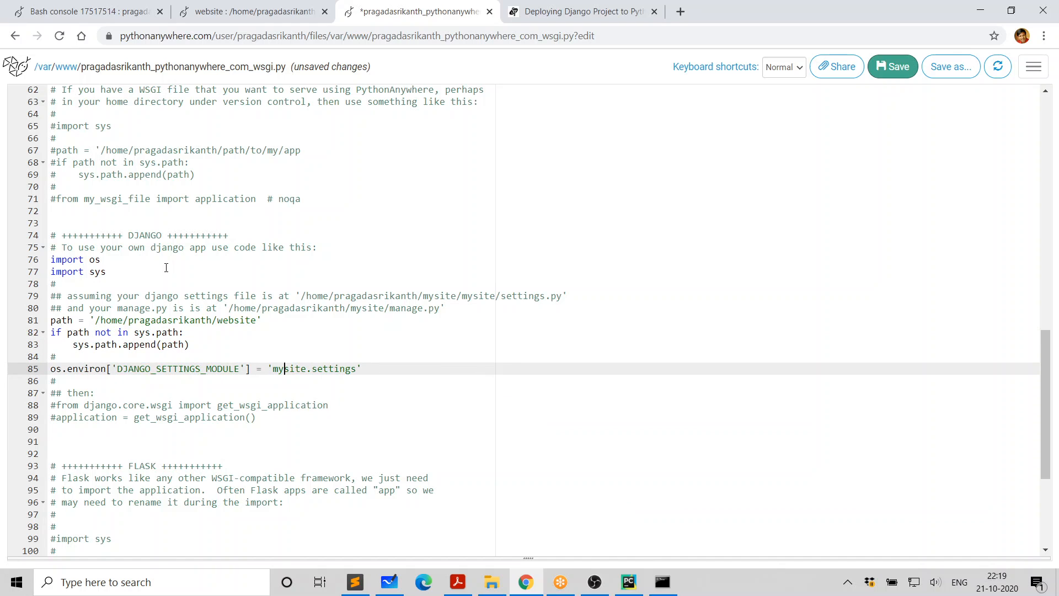
pyautogui.press('Delete')
pyautogui.press('Delete')
pyautogui.press('Delete')
pyautogui.press('Delete')
pyautogui.press('Delete')
pyautogui.write('websit')
pyautogui.press('Down')
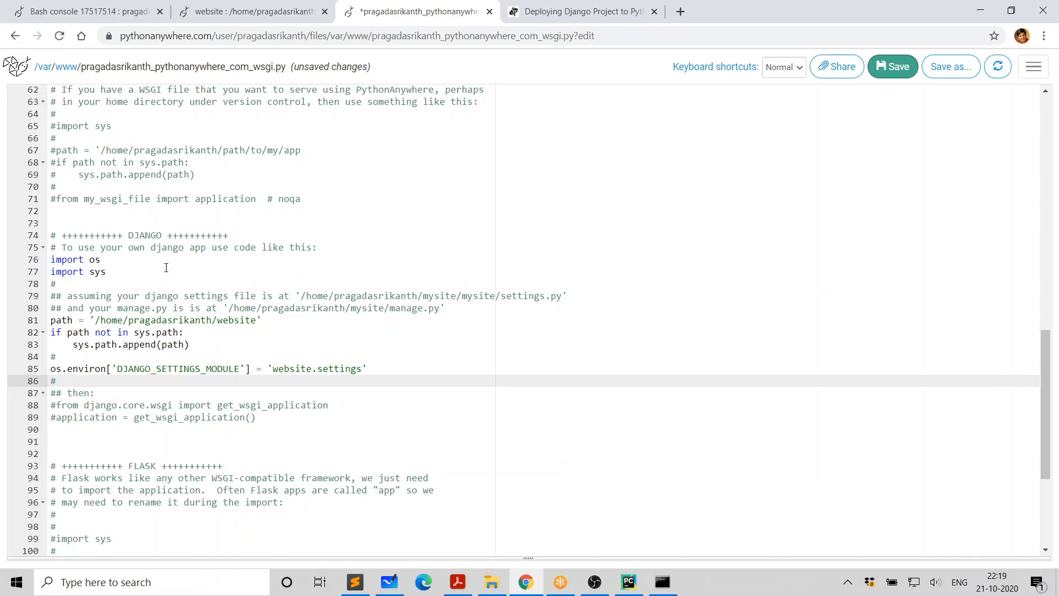
# Step: Uncomment the get_wsgi_application import and the application = get_wsgi_application() line in the Django section
pyautogui.press('Down')
pyautogui.press('Down')
pyautogui.press('Delete')
pyautogui.press('Down')
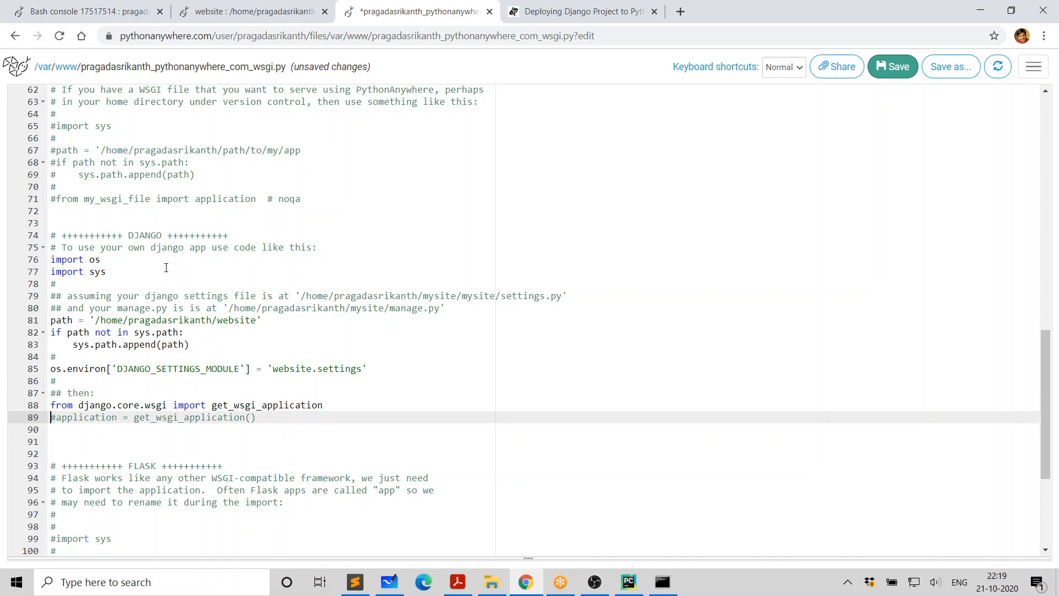
pyautogui.press('Delete')
pyautogui.press('End')
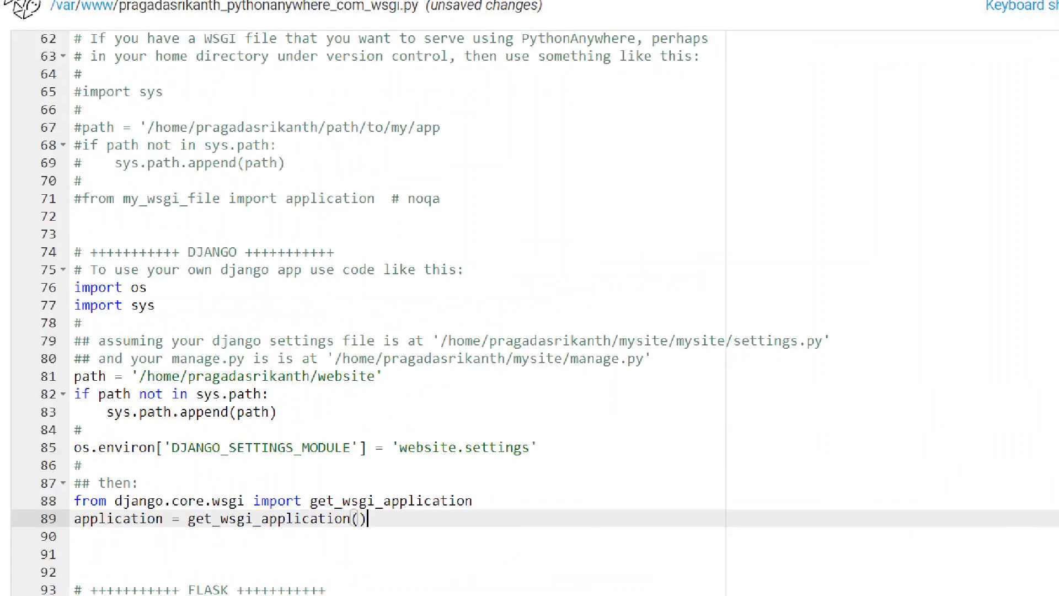
pyautogui.moveTo(63, 115)
pyautogui.mouseDown()
pyautogui.moveTo(248, 546)
pyautogui.moveTo(817, 538)
pyautogui.moveTo(780, 492)
pyautogui.mouseUp()
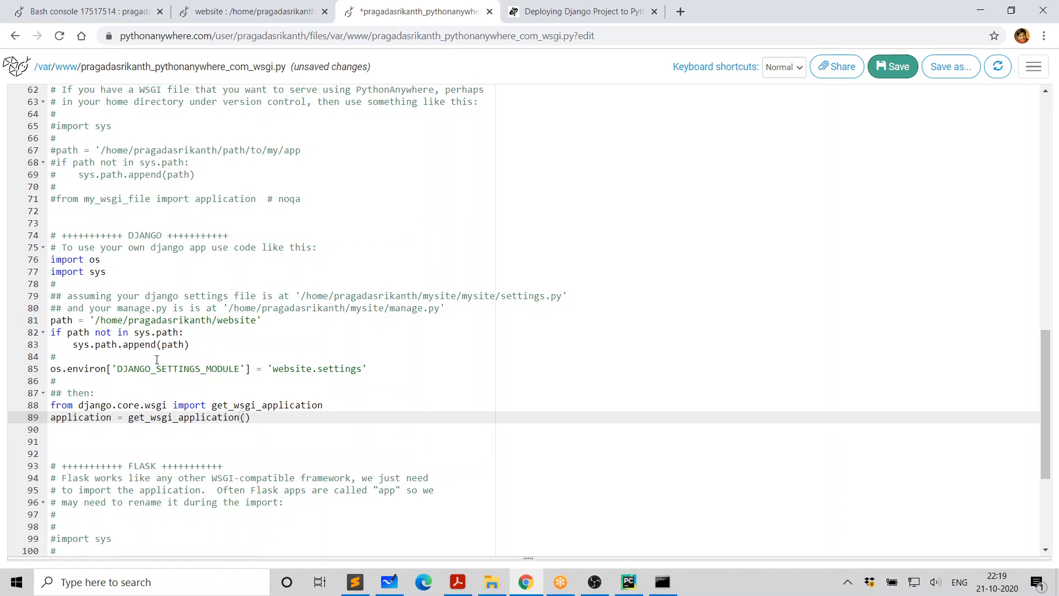
pyautogui.scroll(15, 335, 237)
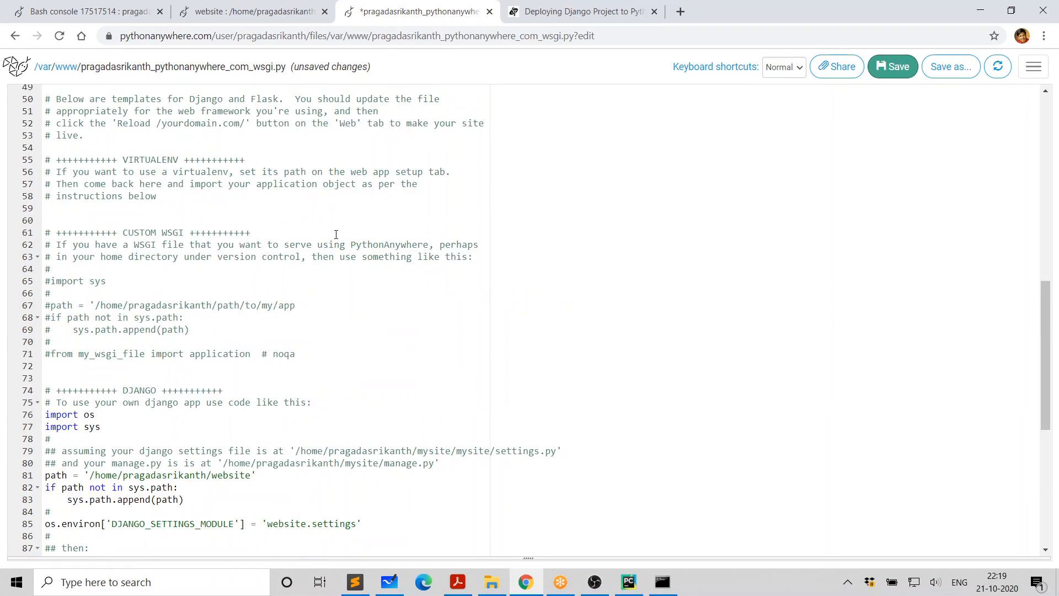
pyautogui.scroll(1, 343, 227)
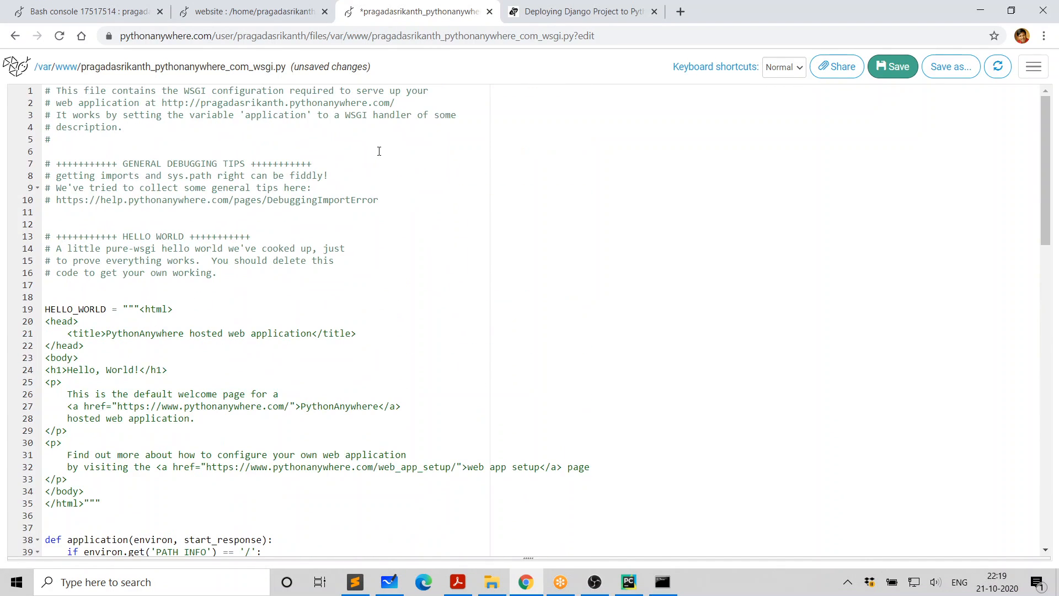
# Step: Delete the General Debugging Tips and Hello World sections, including the HELLO_WORLD HTML string, from the WSGI file
pyautogui.click(420, 151)
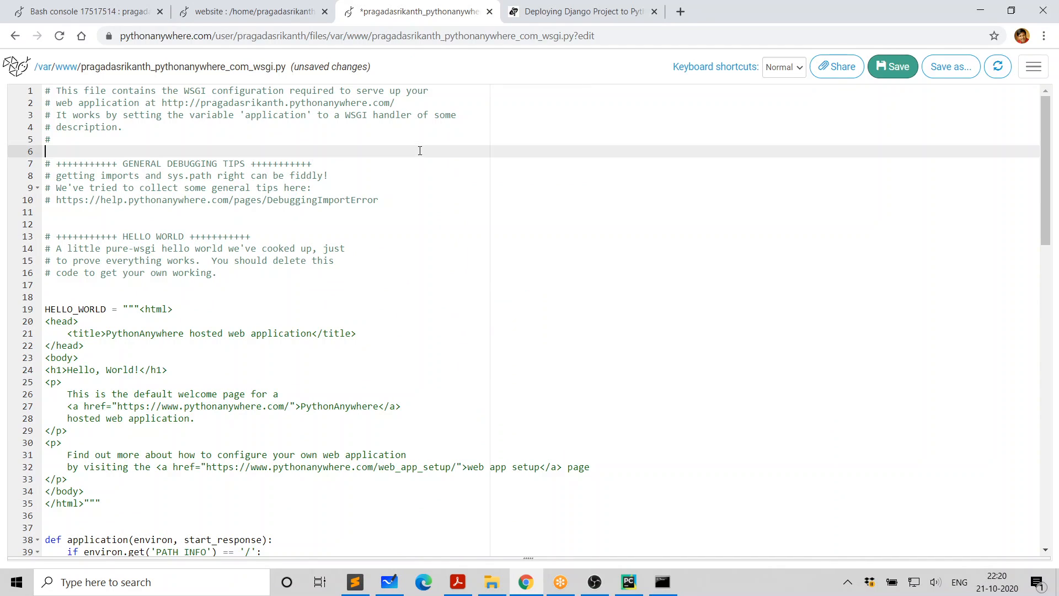
pyautogui.click(385, 309)
pyautogui.press('Up')
pyautogui.press('Up')
pyautogui.press('Up')
pyautogui.press('Up')
pyautogui.press('Up')
pyautogui.press('Up')
pyautogui.press('Up')
pyautogui.press('Up')
pyautogui.press('Up')
pyautogui.press('Up')
pyautogui.press('Up')
pyautogui.press('Up')
pyautogui.press('Up')
pyautogui.press('Up')
pyautogui.press('Up')
pyautogui.press('Up')
pyautogui.press('Up')
pyautogui.press('Up')
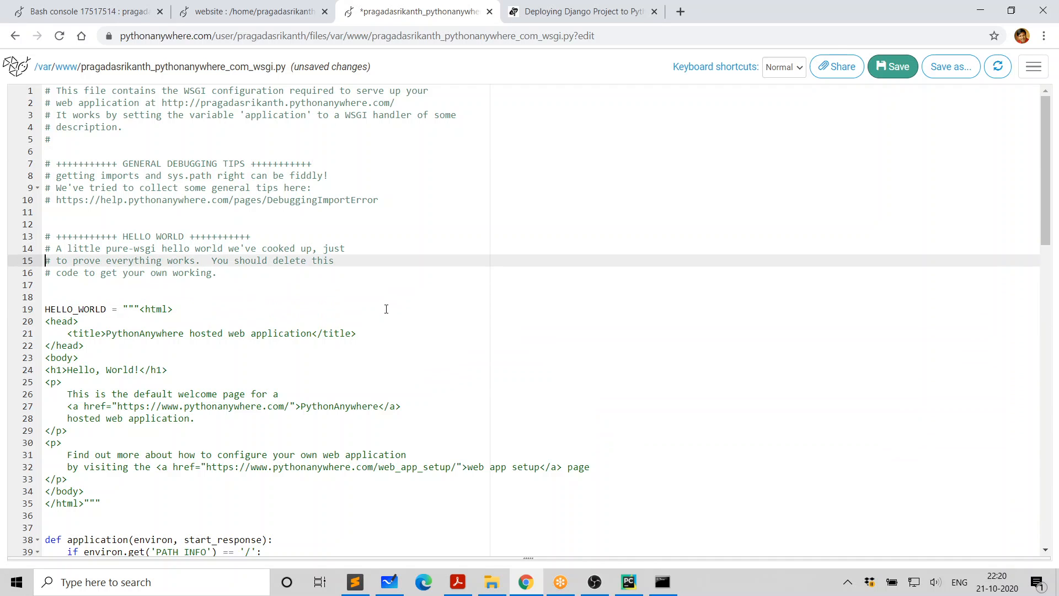
pyautogui.press('Down')
pyautogui.press('Down')
pyautogui.press('Down')
pyautogui.press('Down')
pyautogui.press('Down')
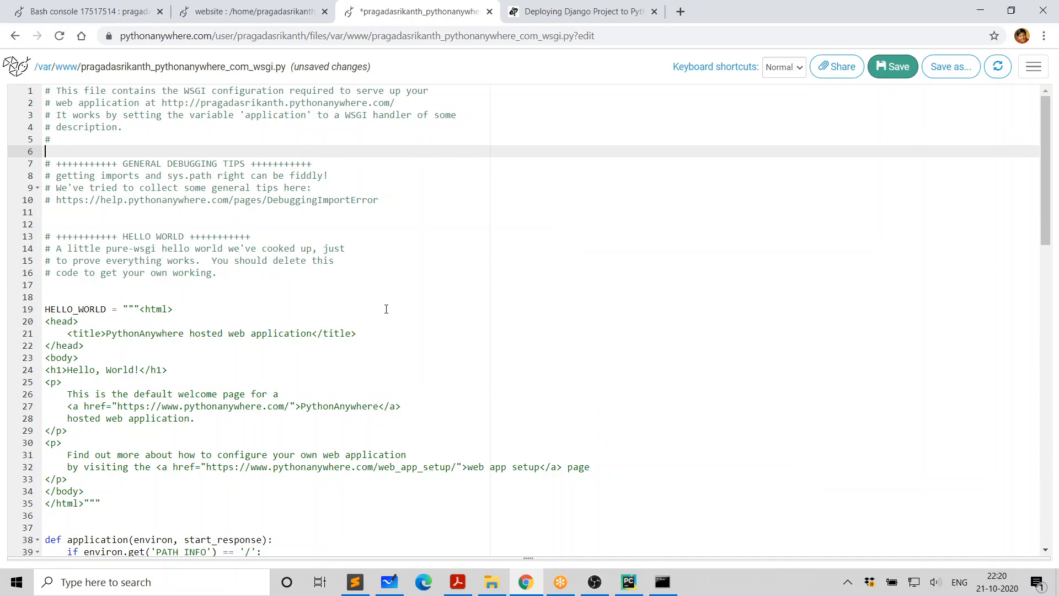
pyautogui.hotkey('shift', 'Down')
pyautogui.hotkey('shift', 'Down')
pyautogui.hotkey('shift', 'Down')
pyautogui.hotkey('shift', 'Down')
pyautogui.hotkey('shift', 'Down')
pyautogui.hotkey('shift', 'Down')
pyautogui.hotkey('shift', 'Down')
pyautogui.hotkey('shift', 'Down')
pyautogui.hotkey('shift', 'Down')
pyautogui.hotkey('shift', 'Down')
pyautogui.hotkey('shift', 'Down')
pyautogui.hotkey('shift', 'Down')
pyautogui.hotkey('shift', 'Down')
pyautogui.hotkey('shift', 'Down')
pyautogui.hotkey('shift', 'Down')
pyautogui.hotkey('shift', 'Down')
pyautogui.hotkey('shift', 'Down')
pyautogui.hotkey('shift', 'Down')
pyautogui.hotkey('shift', 'Down')
pyautogui.hotkey('shift', 'Down')
pyautogui.hotkey('shift', 'Down')
pyautogui.hotkey('shift', 'Down')
pyautogui.hotkey('shift', 'Down')
pyautogui.hotkey('shift', 'Down')
pyautogui.hotkey('shift', 'Down')
pyautogui.hotkey('shift', 'Down')
pyautogui.hotkey('shift', 'Down')
pyautogui.hotkey('shift', 'Down')
pyautogui.hotkey('shift', 'Down')
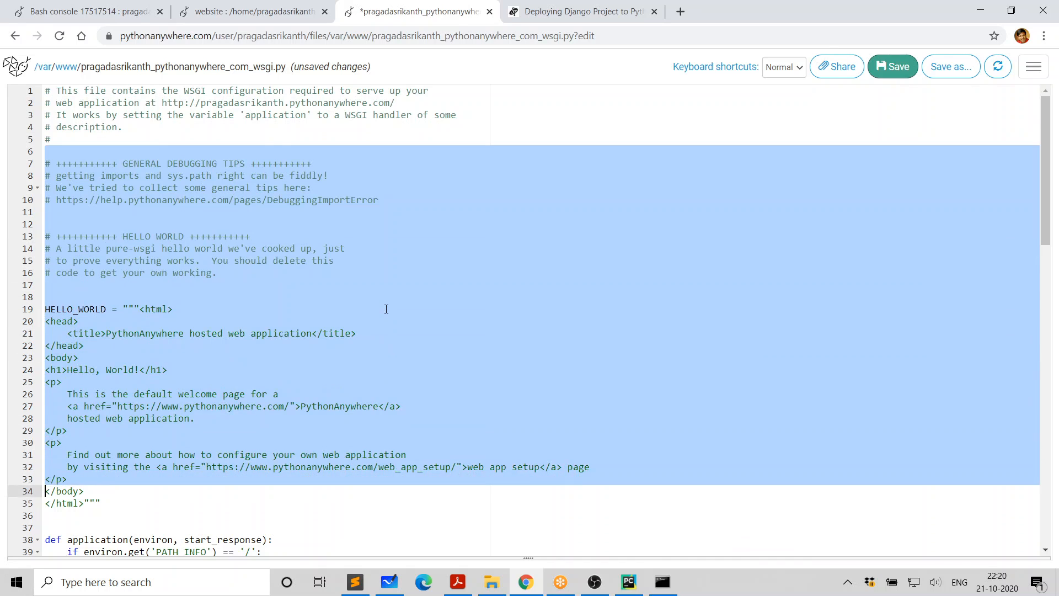
pyautogui.hotkey('shift', 'End')
pyautogui.press('Delete')
# Step: Delete the sample application(environ, start_response) function from the WSGI file
pyautogui.hotkey('shift', 'Down')
pyautogui.hotkey('shift', 'Down')
pyautogui.hotkey('shift', 'Down')
pyautogui.hotkey('shift', 'Down')
pyautogui.hotkey('shift', 'Down')
pyautogui.hotkey('shift', 'Down')
pyautogui.hotkey('shift', 'Down')
pyautogui.hotkey('shift', 'Down')
pyautogui.hotkey('shift', 'Down')
pyautogui.hotkey('shift', 'Down')
pyautogui.hotkey('shift', 'Down')
pyautogui.hotkey('shift', 'Down')
pyautogui.hotkey('shift', 'Down')
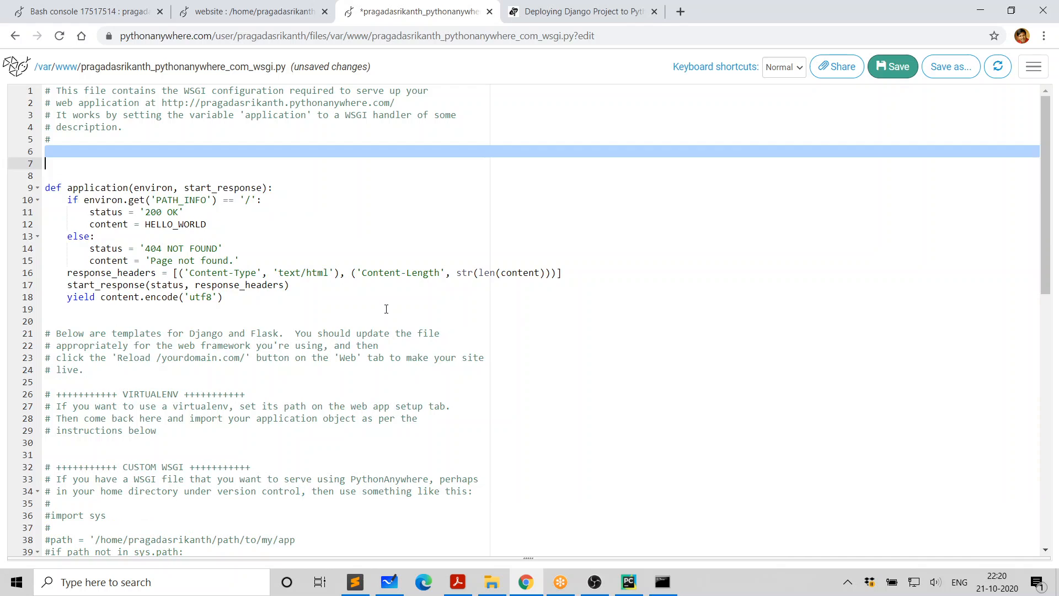
pyautogui.press('Delete')
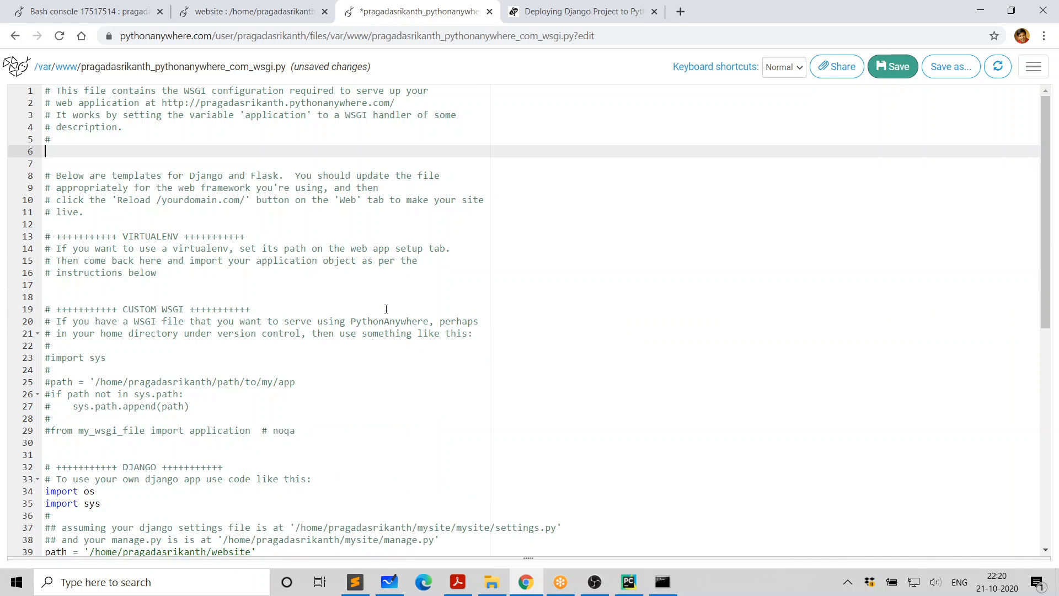
# Step: Delete the Django and Flask template note plus the VIRTUALENV and CUSTOM WSGI sections above the Django section
pyautogui.hotkey('shift', 'Down')
pyautogui.hotkey('shift', 'Down')
pyautogui.hotkey('shift', 'Down')
pyautogui.hotkey('shift', 'Down')
pyautogui.hotkey('shift', 'Down')
pyautogui.hotkey('shift', 'Down')
pyautogui.hotkey('shift', 'Down')
pyautogui.hotkey('shift', 'Down')
pyautogui.hotkey('shift', 'Down')
pyautogui.hotkey('shift', 'Down')
pyautogui.hotkey('shift', 'Down')
pyautogui.hotkey('shift', 'Down')
pyautogui.hotkey('shift', 'Down')
pyautogui.hotkey('shift', 'Down')
pyautogui.hotkey('shift', 'Down')
pyautogui.hotkey('shift', 'Down')
pyautogui.hotkey('shift', 'Down')
pyautogui.hotkey('shift', 'Down')
pyautogui.hotkey('shift', 'Down')
pyautogui.hotkey('shift', 'Down')
pyautogui.hotkey('shift', 'Down')
pyautogui.hotkey('shift', 'Down')
pyautogui.hotkey('shift', 'Down')
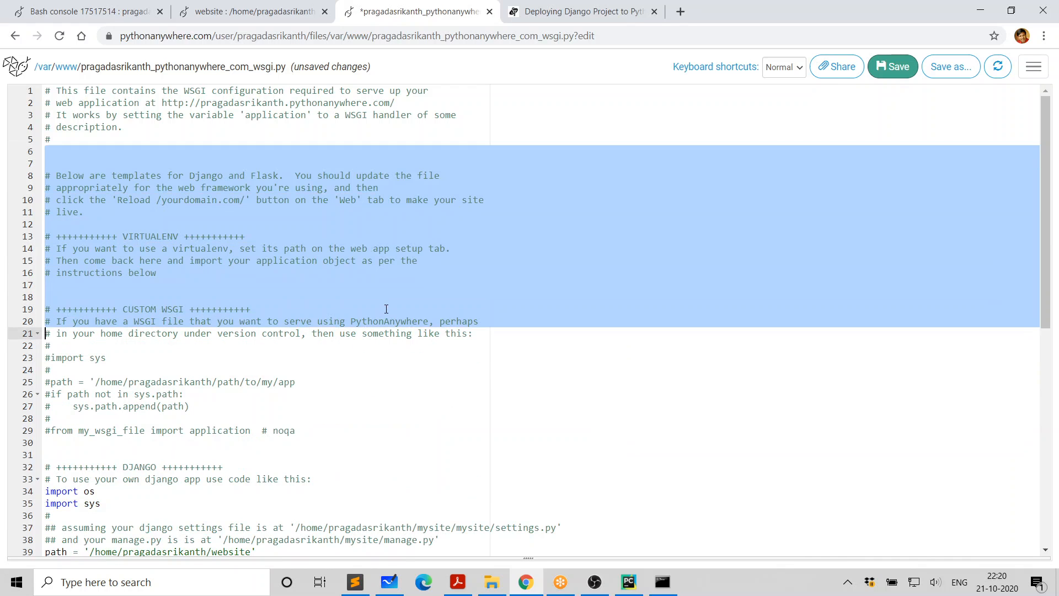
pyautogui.hotkey('shift', 'Down')
pyautogui.press('Delete')
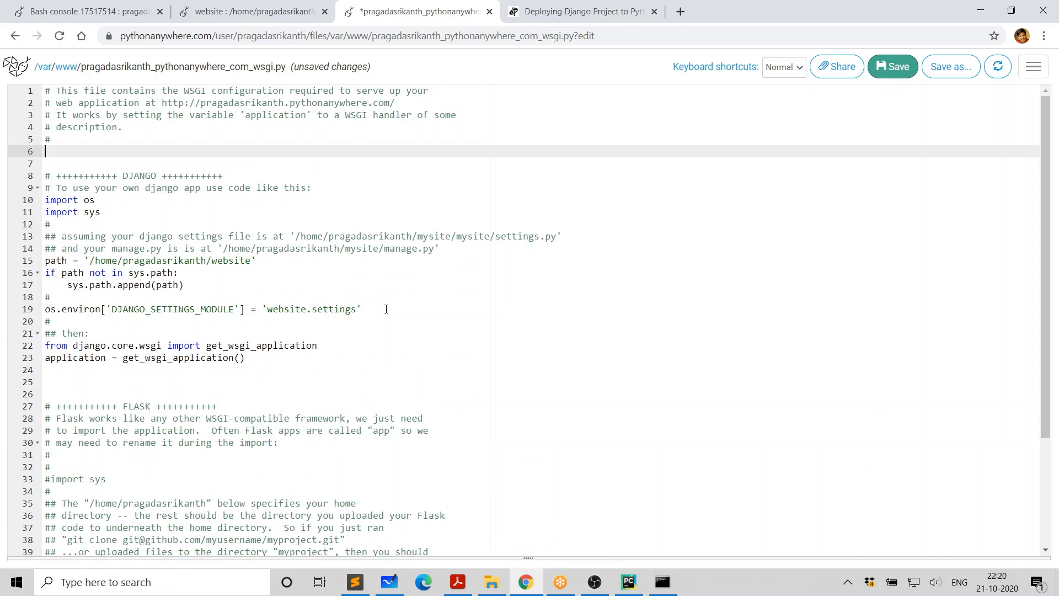
# Step: Delete the whole FLASK section below the Django code, through the end of the file
pyautogui.press('Down')
pyautogui.press('Down')
pyautogui.press('Down')
pyautogui.press('Down')
pyautogui.press('Down')
pyautogui.press('Down')
pyautogui.press('Down')
pyautogui.press('Down')
pyautogui.press('Down')
pyautogui.press('Down')
pyautogui.press('Down')
pyautogui.press('Down')
pyautogui.press('Down')
pyautogui.press('Down')
pyautogui.press('Down')
pyautogui.press('Down')
pyautogui.press('Down')
pyautogui.press('Down')
pyautogui.press('Down')
pyautogui.press('Down')
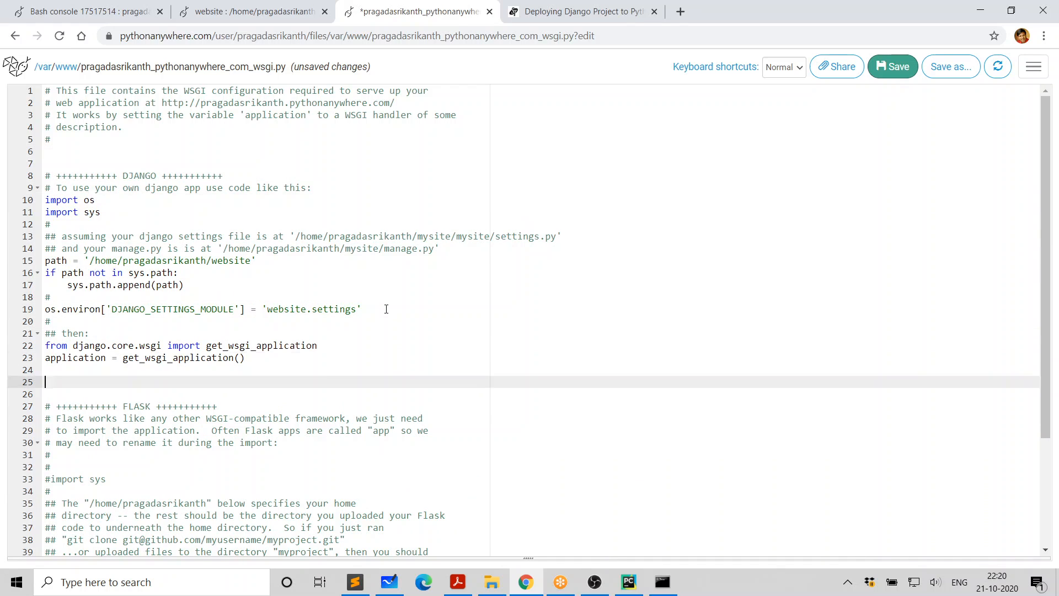
pyautogui.hotkey('shift', 'Down')
pyautogui.hotkey('shift', 'Down')
pyautogui.hotkey('shift', 'Down')
pyautogui.hotkey('shift', 'Down')
pyautogui.hotkey('shift', 'Down')
pyautogui.hotkey('shift', 'Down')
pyautogui.hotkey('shift', 'Down')
pyautogui.hotkey('shift', 'Down')
pyautogui.hotkey('shift', 'Down')
pyautogui.hotkey('shift', 'Down')
pyautogui.hotkey('shift', 'Down')
pyautogui.hotkey('shift', 'Down')
pyautogui.hotkey('shift', 'Down')
pyautogui.hotkey('shift', 'Down')
pyautogui.hotkey('shift', 'Down')
pyautogui.hotkey('shift', 'Down')
pyautogui.hotkey('shift', 'Down')
pyautogui.hotkey('shift', 'Down')
pyautogui.hotkey('shift', 'Down')
pyautogui.hotkey('shift', 'Down')
pyautogui.hotkey('shift', 'Down')
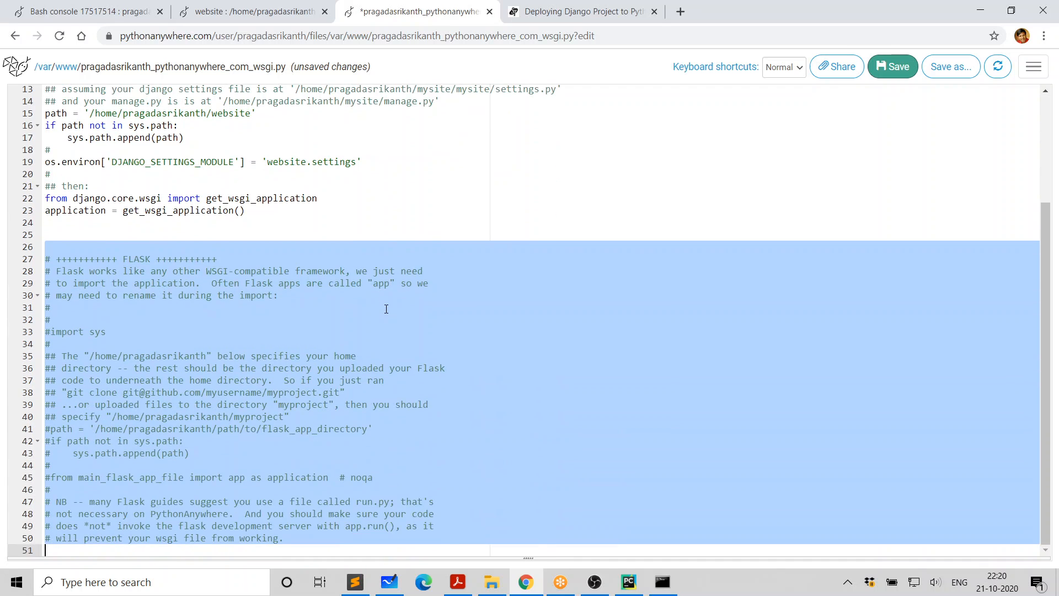
pyautogui.press('Delete')
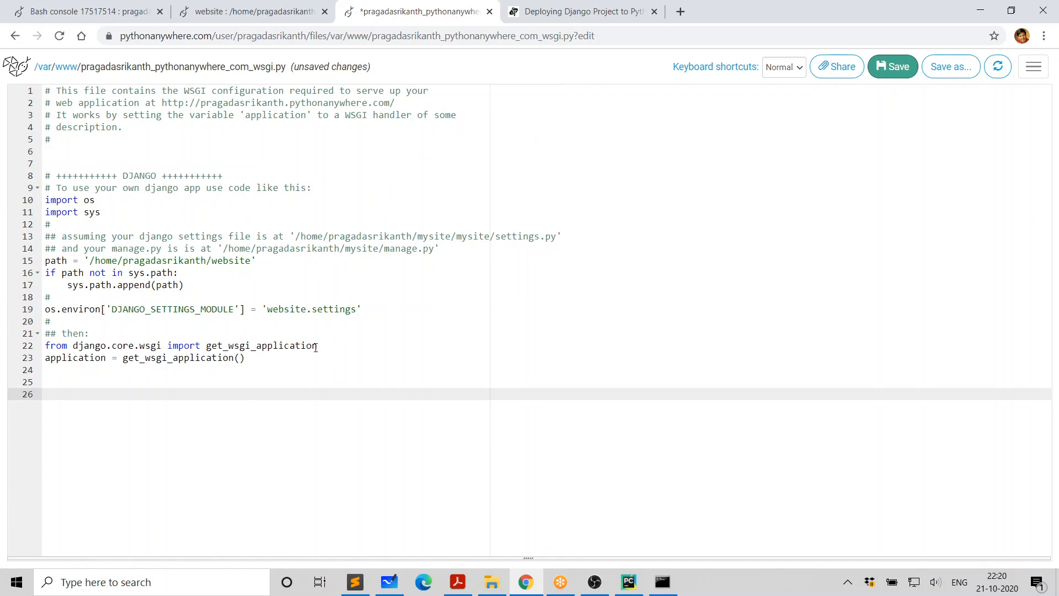
# Step: Review the project directory in the path line and the DJANGO_SETTINGS_MODULE value in the remaining Django code
pyautogui.click(309, 217)
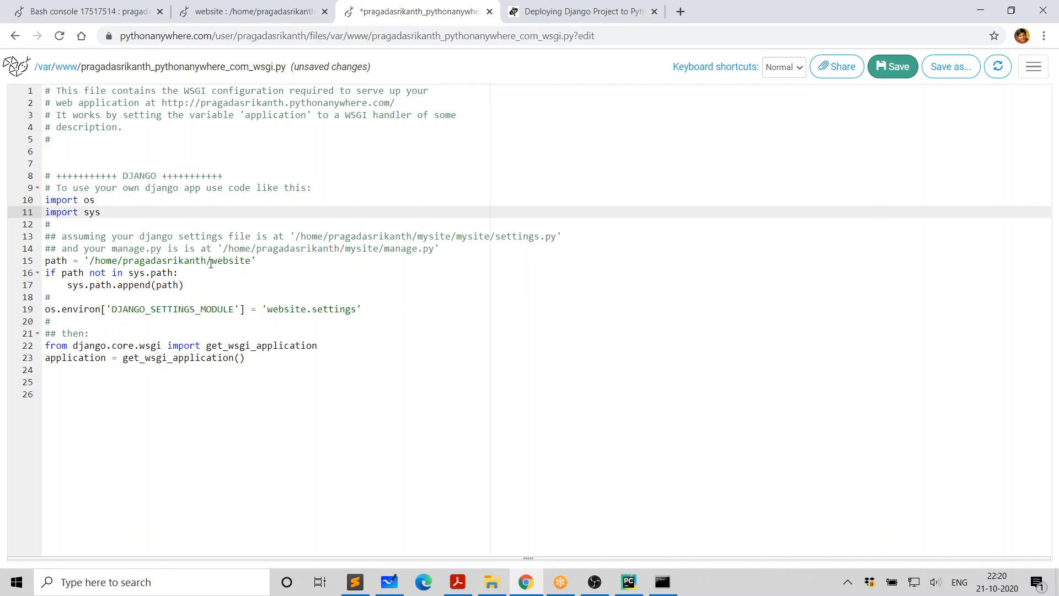
pyautogui.moveTo(212, 264); pyautogui.dragTo(254, 260)
pyautogui.click(278, 320)
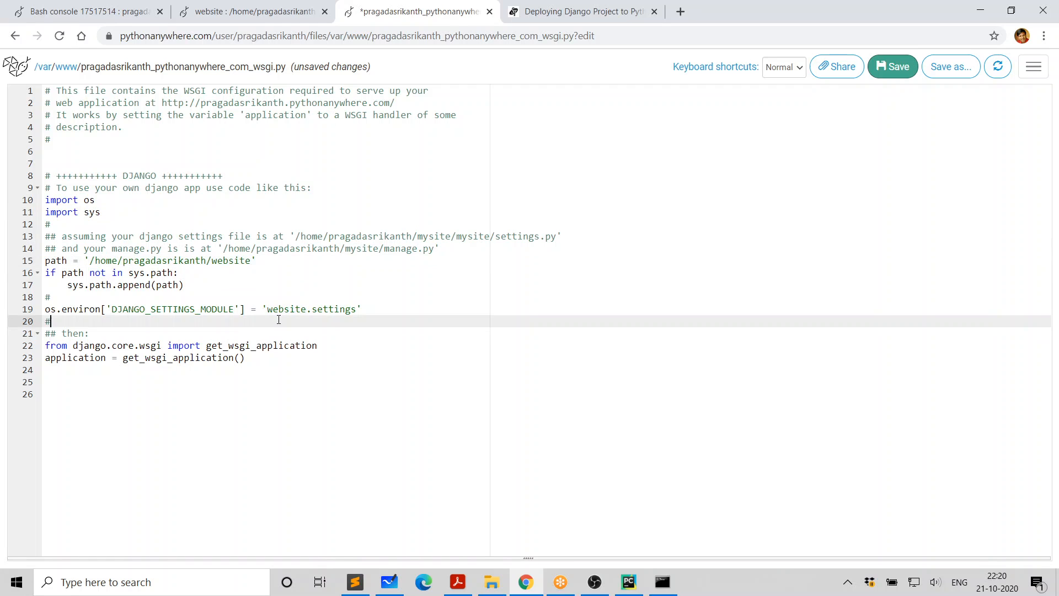
pyautogui.moveTo(264, 310); pyautogui.dragTo(357, 309)
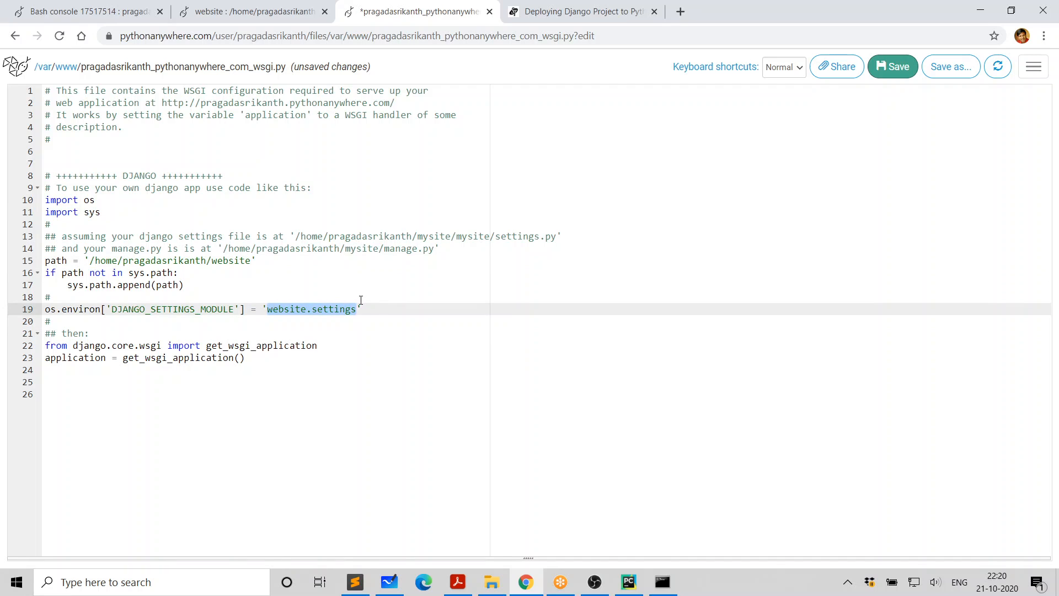
pyautogui.click(398, 306)
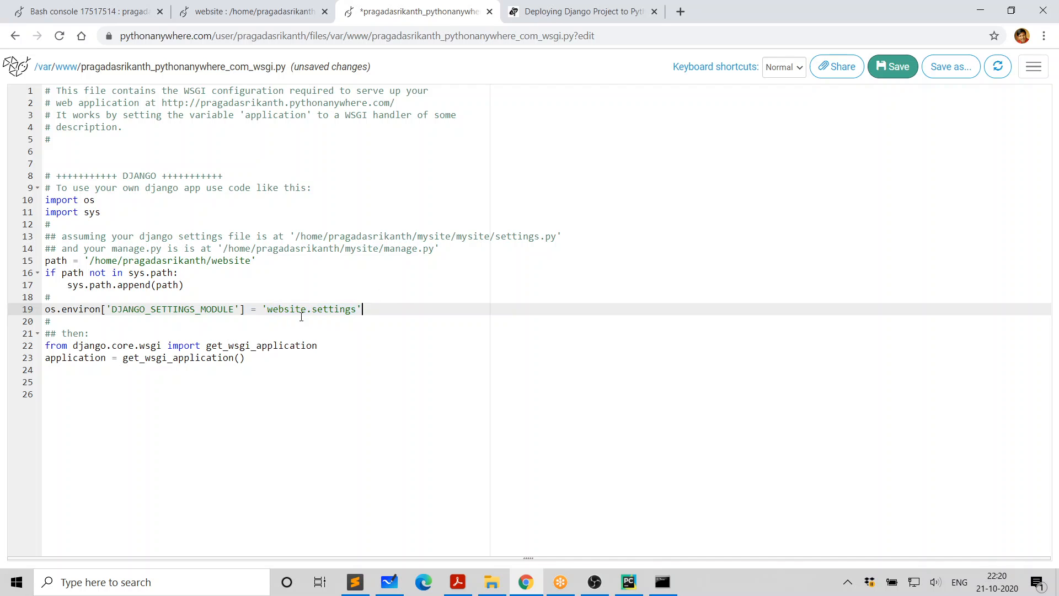
pyautogui.moveTo(267, 310); pyautogui.dragTo(358, 309)
pyautogui.click(360, 328)
pyautogui.doubleClick(335, 310)
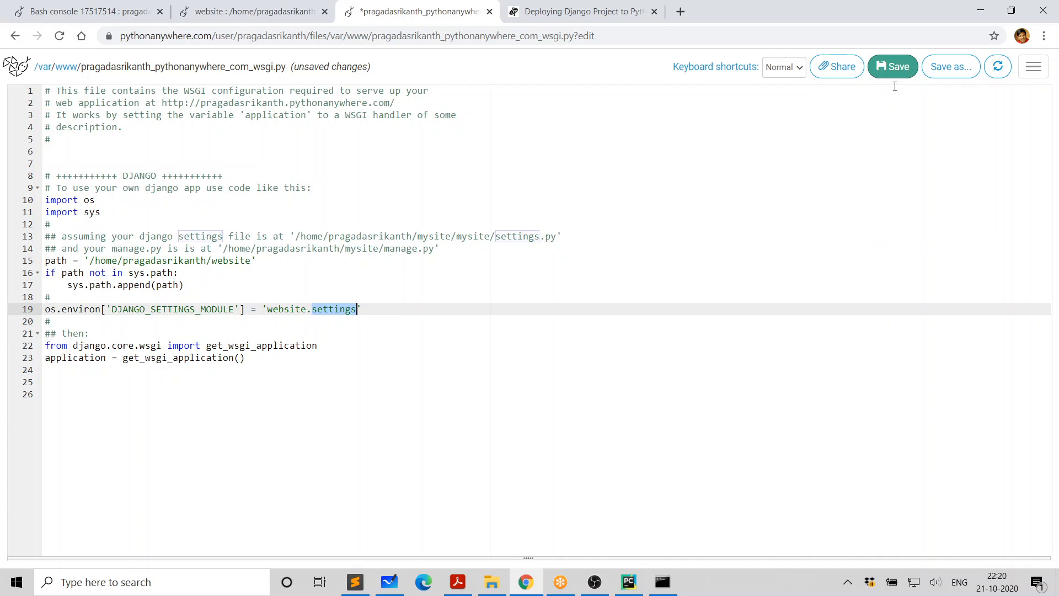
# Step: Save the WSGI file and open the Web app configuration page
pyautogui.click(902, 68)
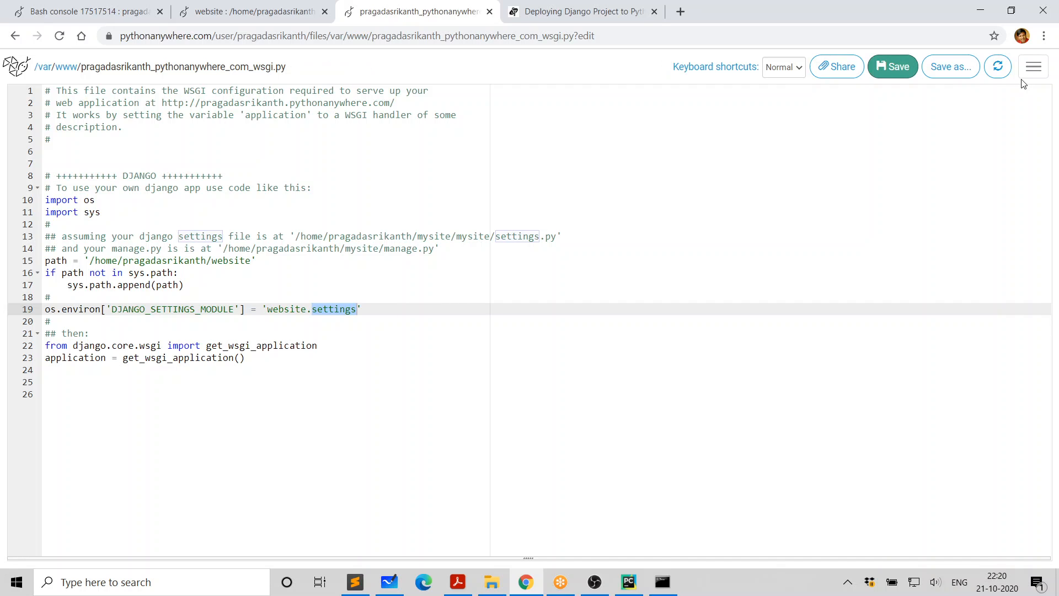
pyautogui.click(1034, 67)
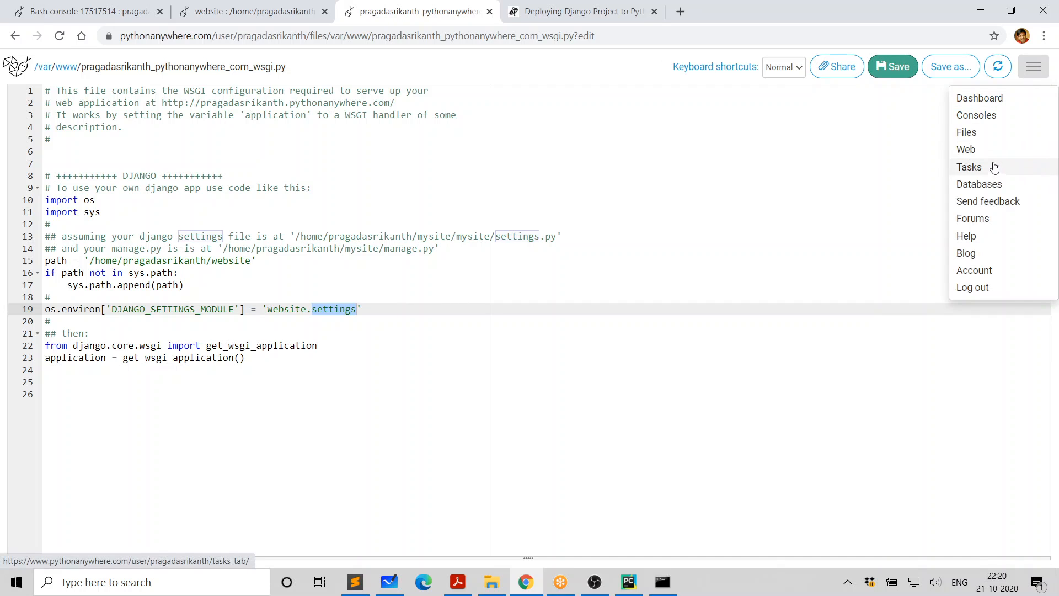
pyautogui.click(967, 149)
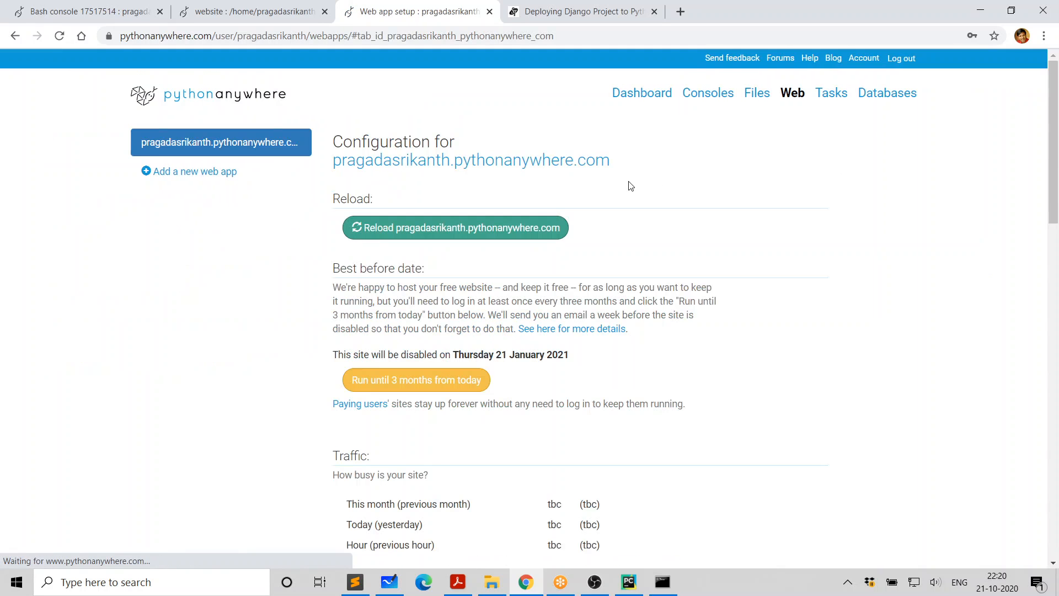
# Step: Add a static files mapping with the URL /static/
pyautogui.scroll(-5, 571, 320)
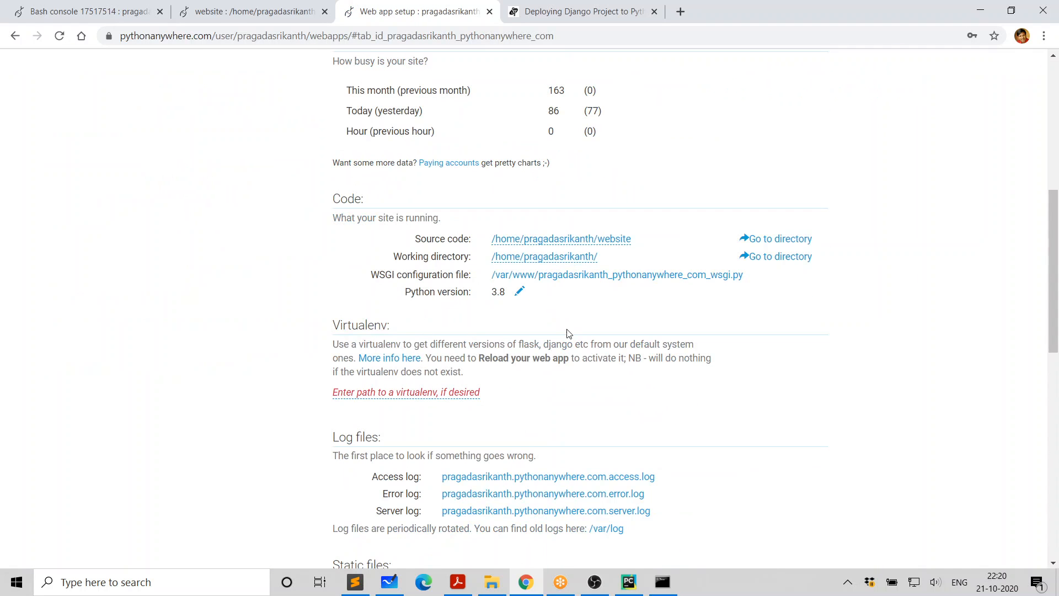
pyautogui.scroll(-6, 569, 333)
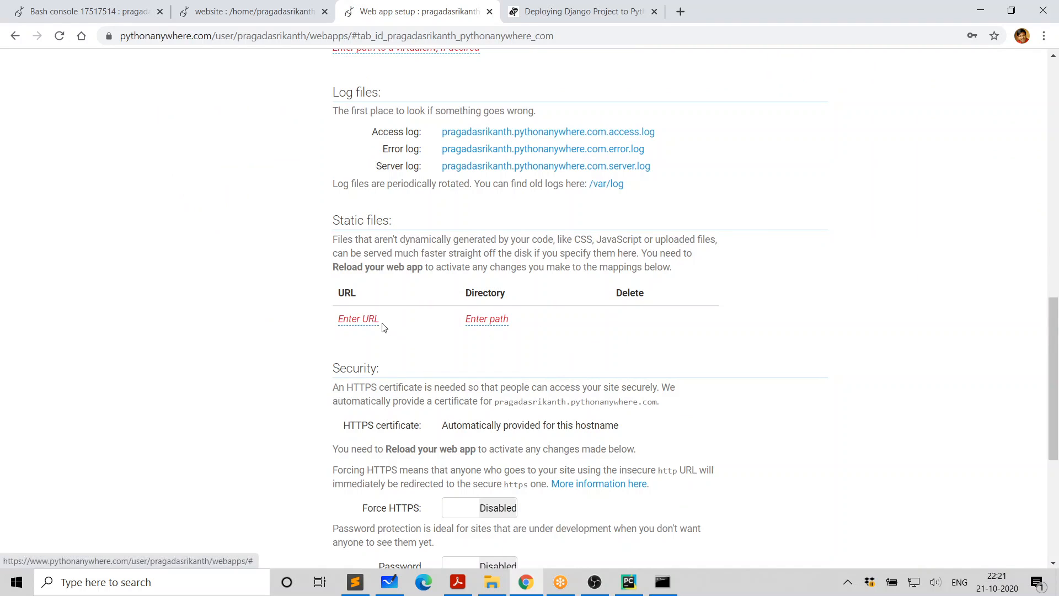
pyautogui.click(354, 319)
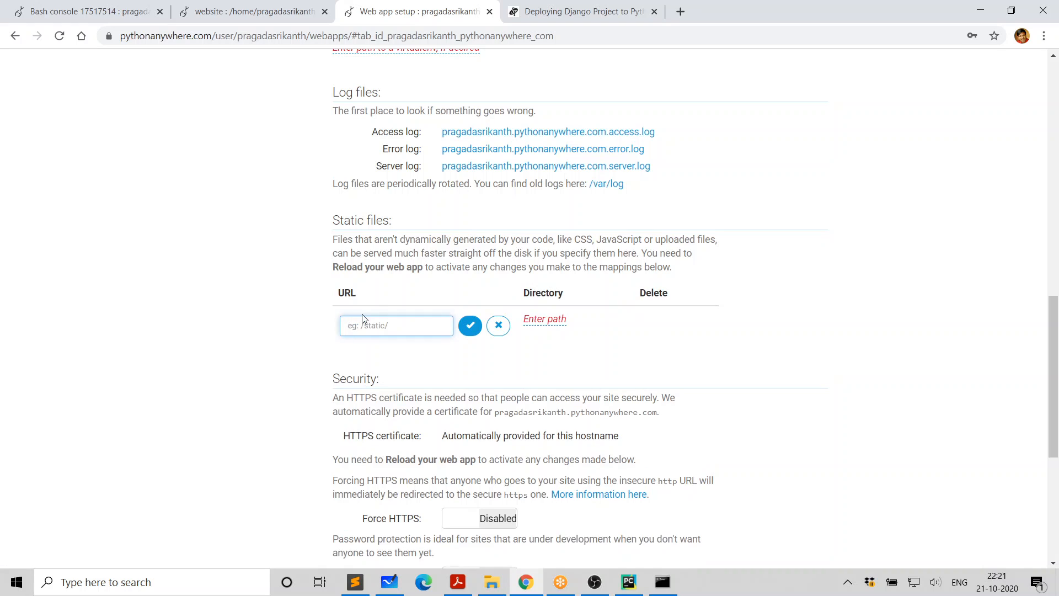
pyautogui.write('/static/')
pyautogui.click(471, 327)
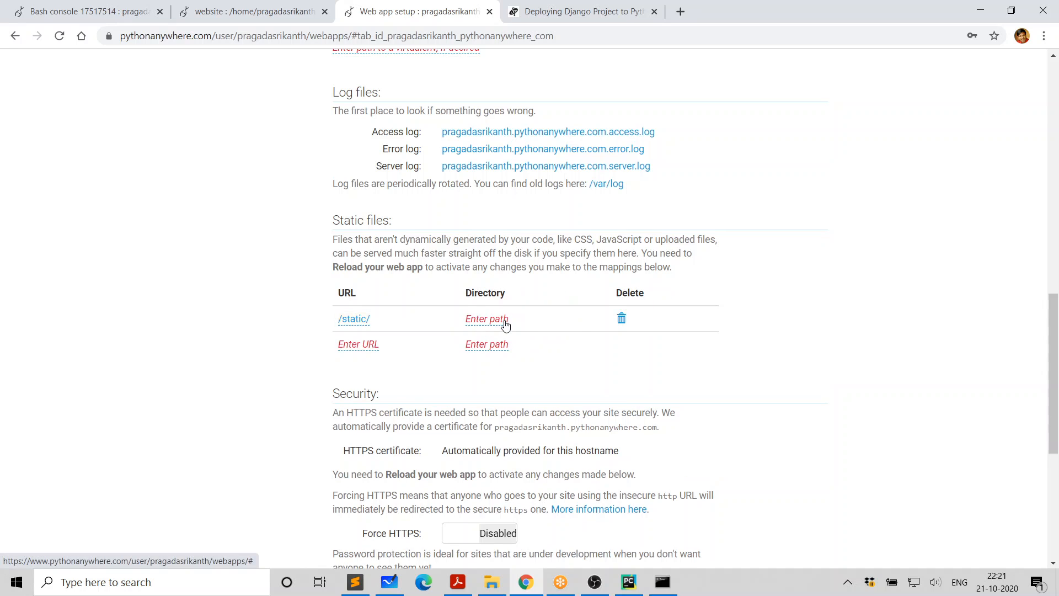
# Step: Set the directory of the /static/ mapping to the website/staticfiles folder under the account's home directory
pyautogui.click(505, 327)
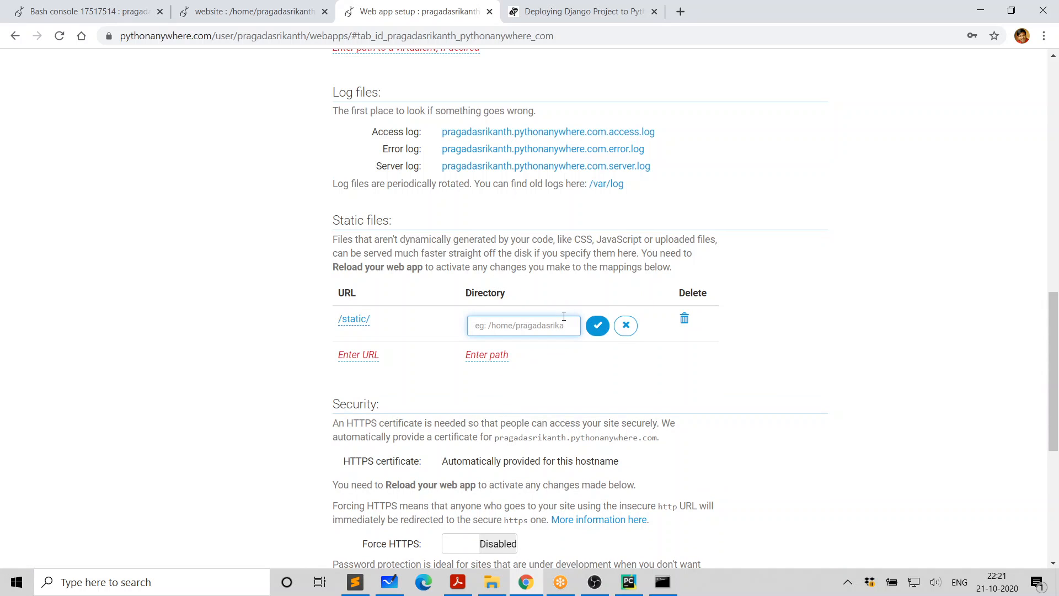
pyautogui.write('/home/pr')
pyautogui.write('aga')
pyautogui.write('dasrikant')
pyautogui.write('h/')
pyautogui.write('website/')
pyautogui.write('staticfiles')
pyautogui.click(596, 333)
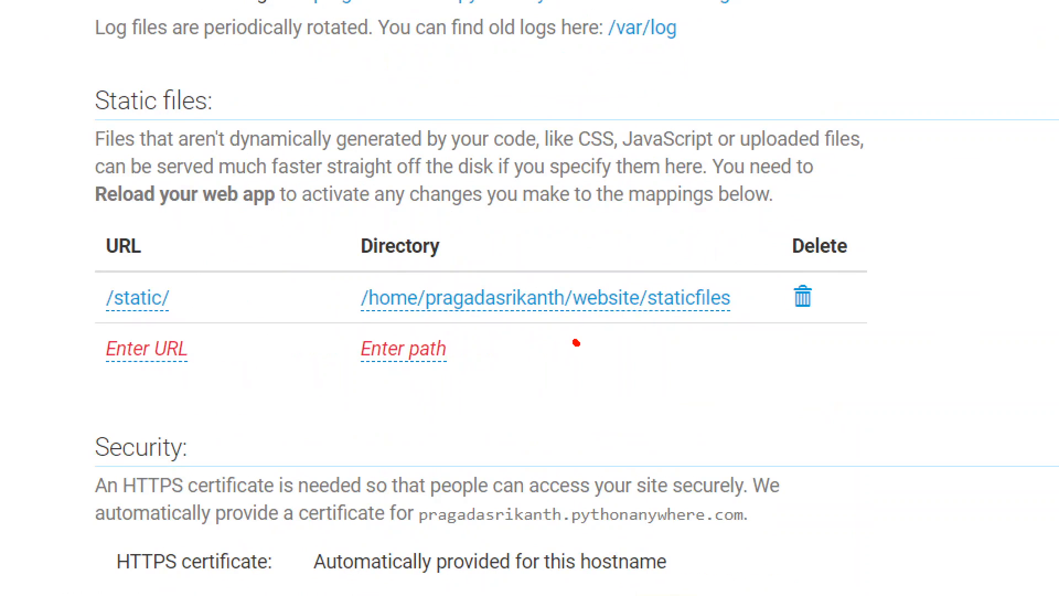
# Step: Review the URL and directory of the static files mapping on the web app configuration page
pyautogui.moveTo(89, 273)
pyautogui.mouseDown()
pyautogui.moveTo(113, 304)
pyautogui.moveTo(222, 325)
pyautogui.mouseUp()
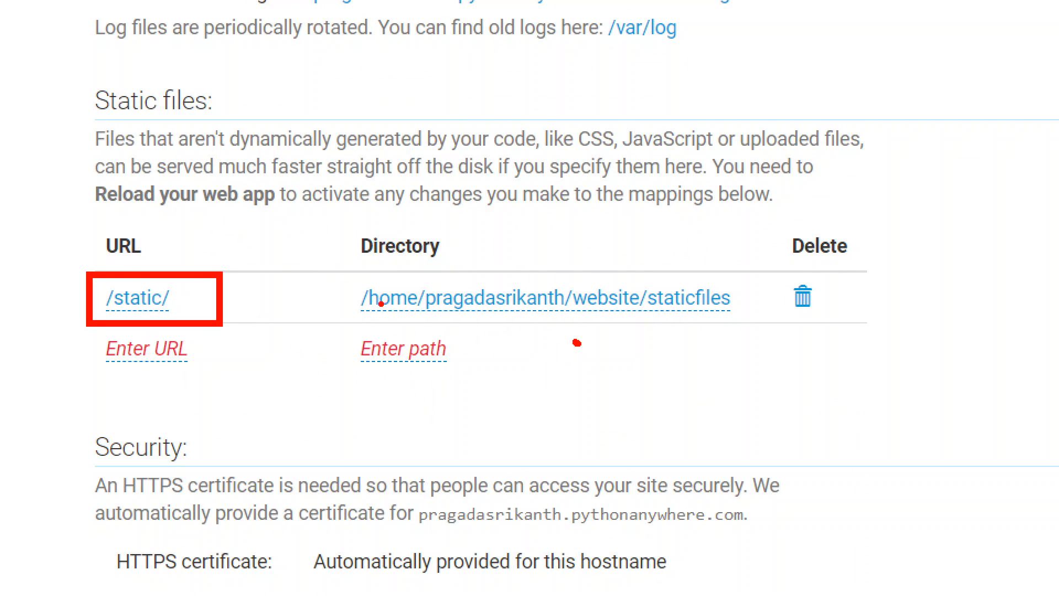
pyautogui.moveTo(335, 272); pyautogui.dragTo(680, 337)
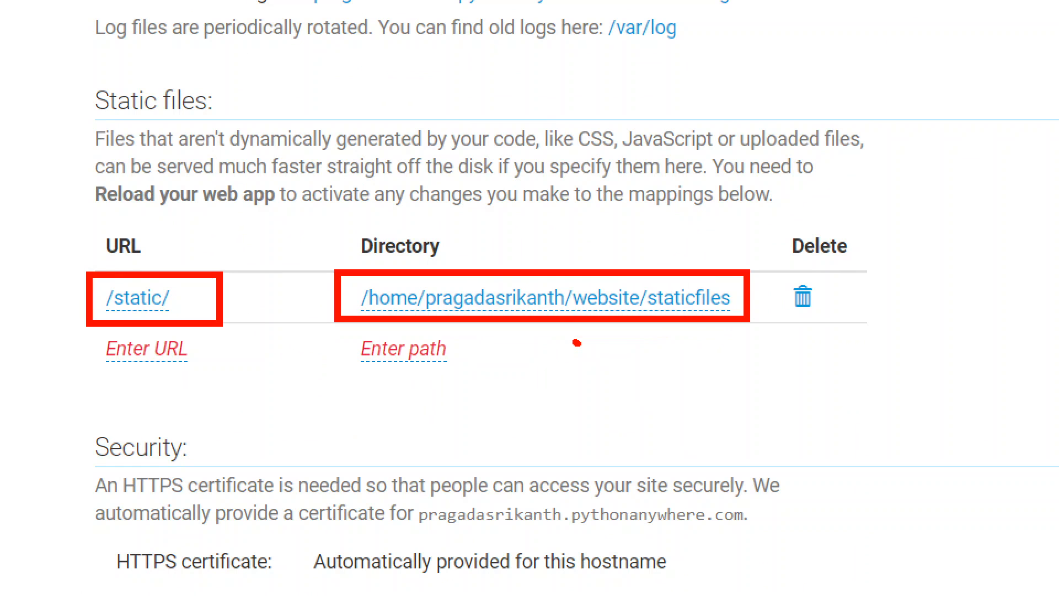
pyautogui.scroll(-6, 577, 347)
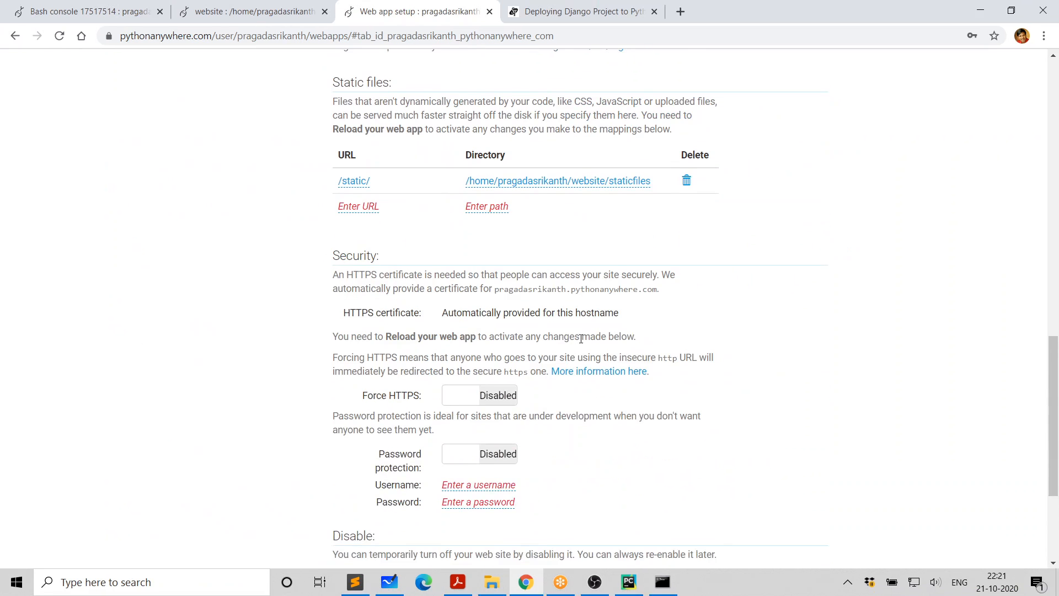
pyautogui.scroll(19, 583, 357)
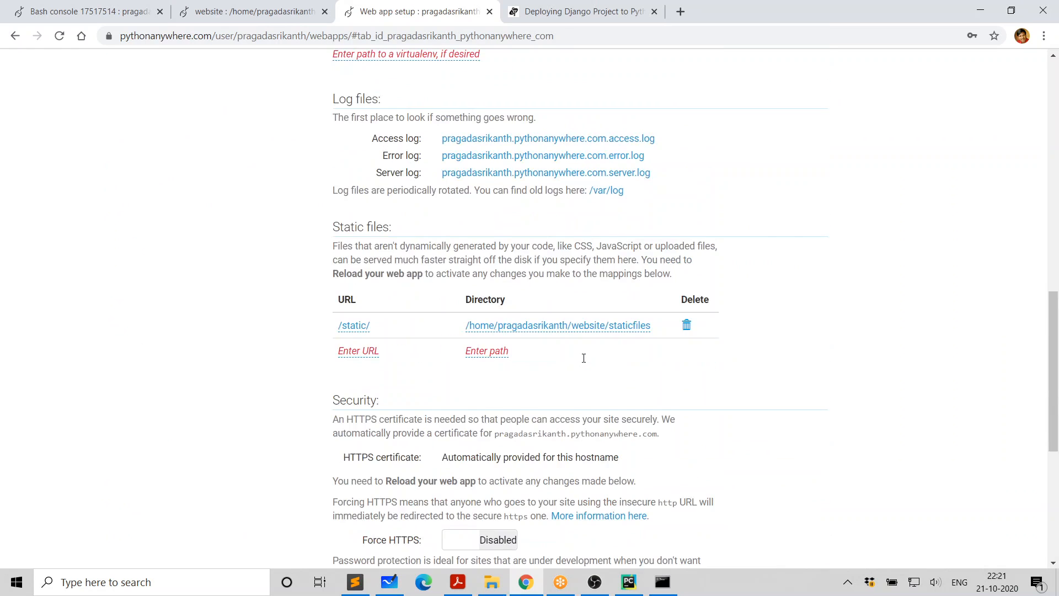
pyautogui.scroll(3, 585, 363)
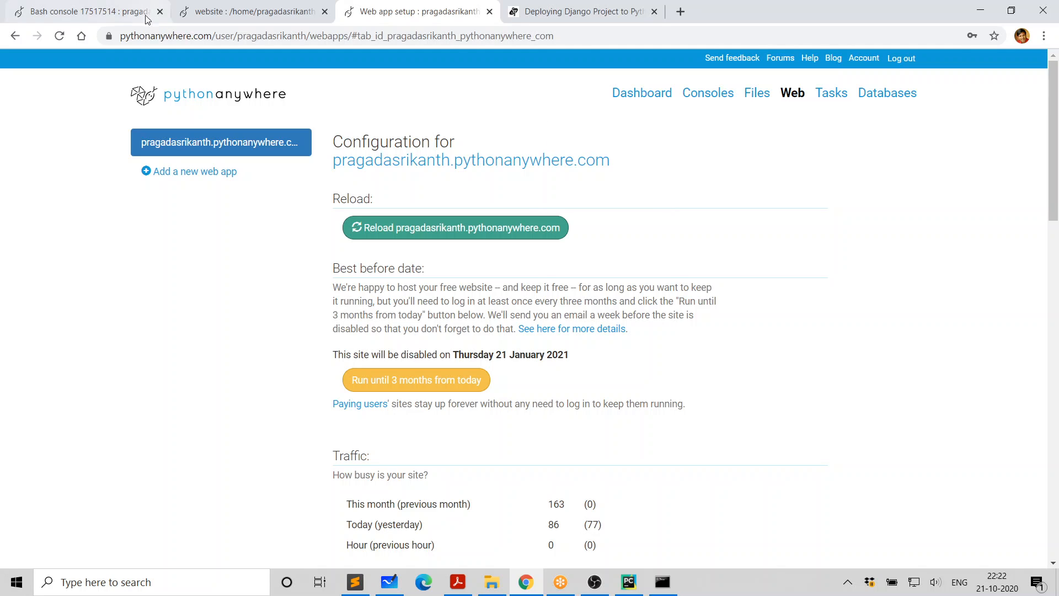
# Step: Clear the Bash console, start the default python interpreter to check its version, and exit it
pyautogui.click(105, 12)
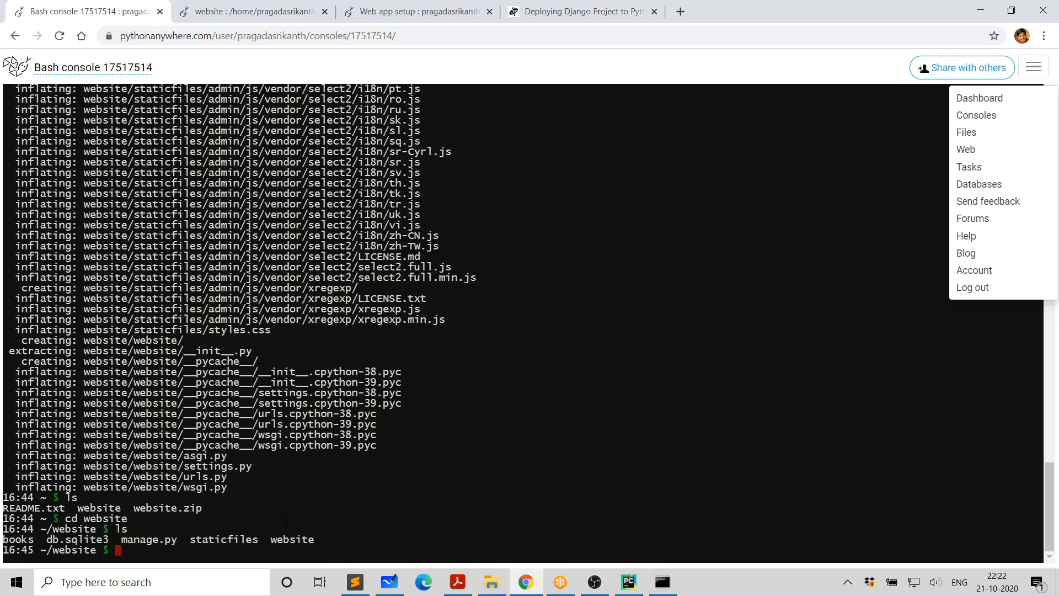
pyautogui.write('clear')
pyautogui.press('Return')
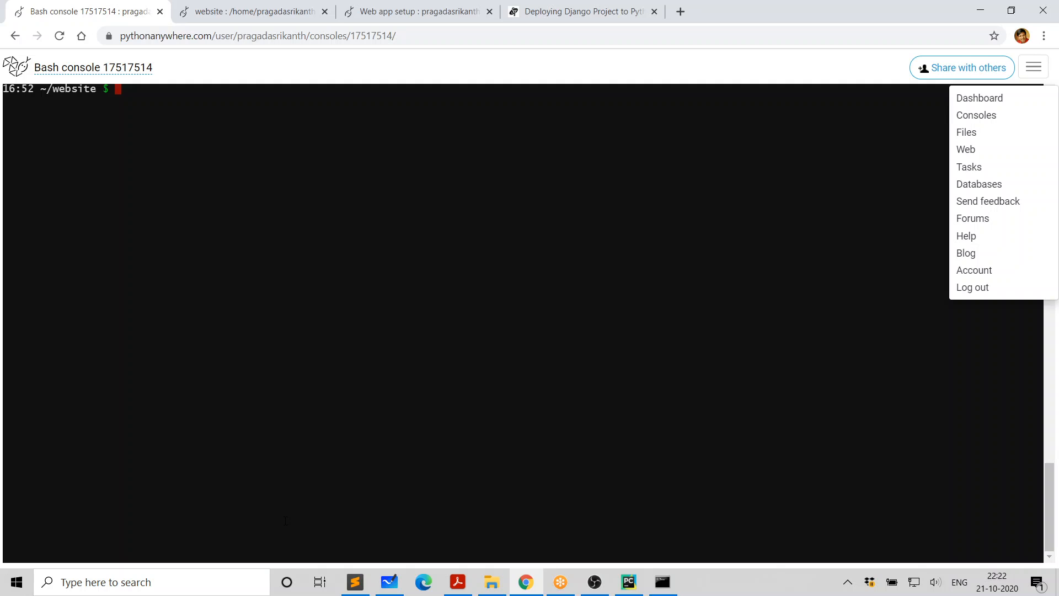
pyautogui.write('python3')
pyautogui.press('BackSpace')
pyautogui.press('Return')
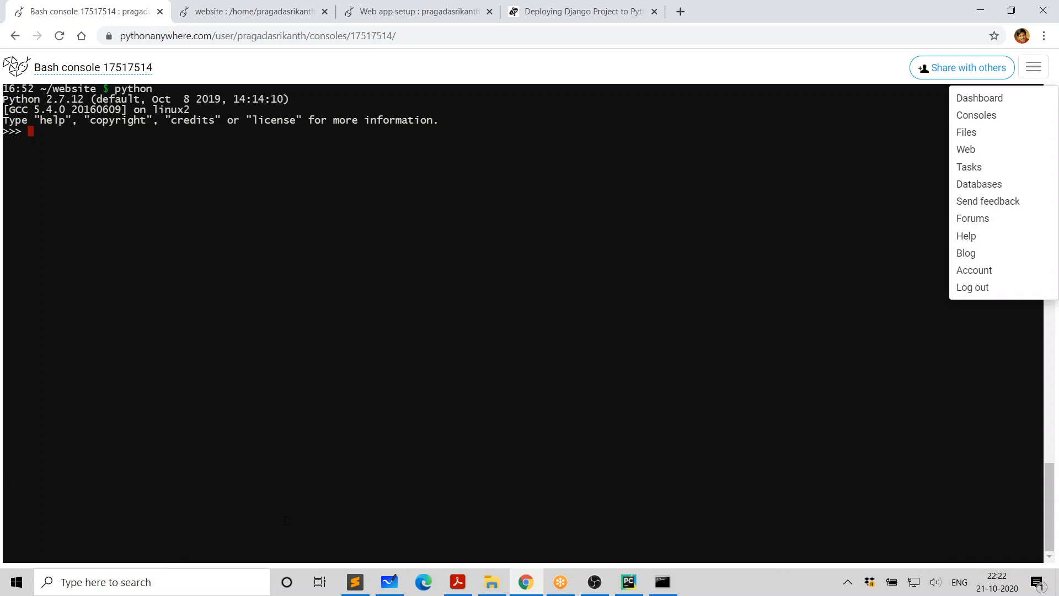
pyautogui.write('exit()')
pyautogui.press('Return')
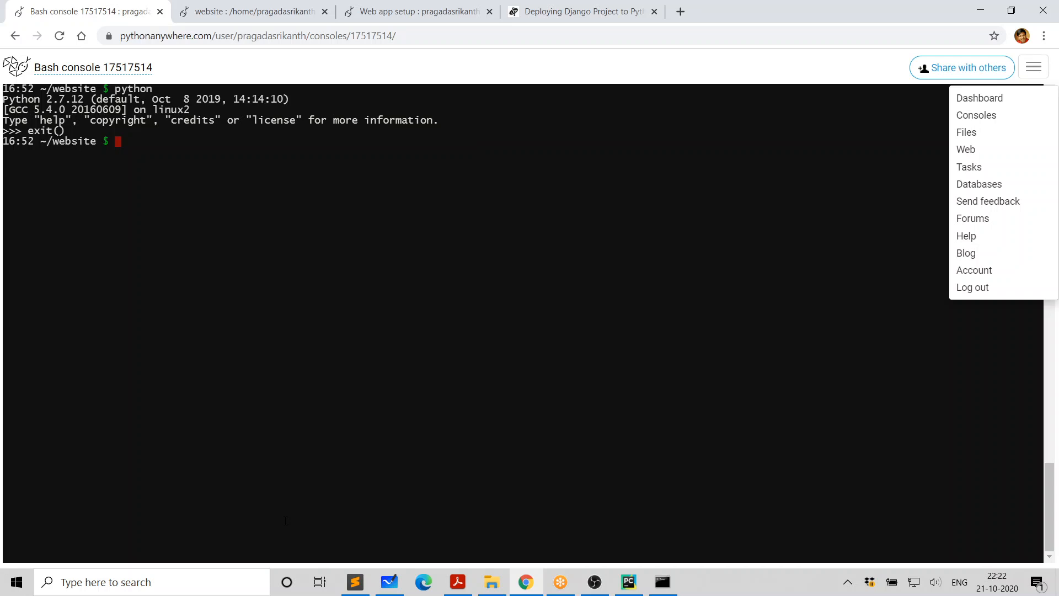
# Step: List the installed Python 3 packages in the Bash console with pip3 list
pyautogui.write('python3')
pyautogui.press('BackSpace')
pyautogui.press('BackSpace')
pyautogui.press('BackSpace')
pyautogui.press('BackSpace')
pyautogui.press('BackSpace')
pyautogui.press('BackSpace')
pyautogui.press('BackSpace')
pyautogui.write('pip3 list')
pyautogui.press('Return')
# Step: Find Django and djangorestframework in the package list and check their versions
pyautogui.scroll(20, 162, 315)
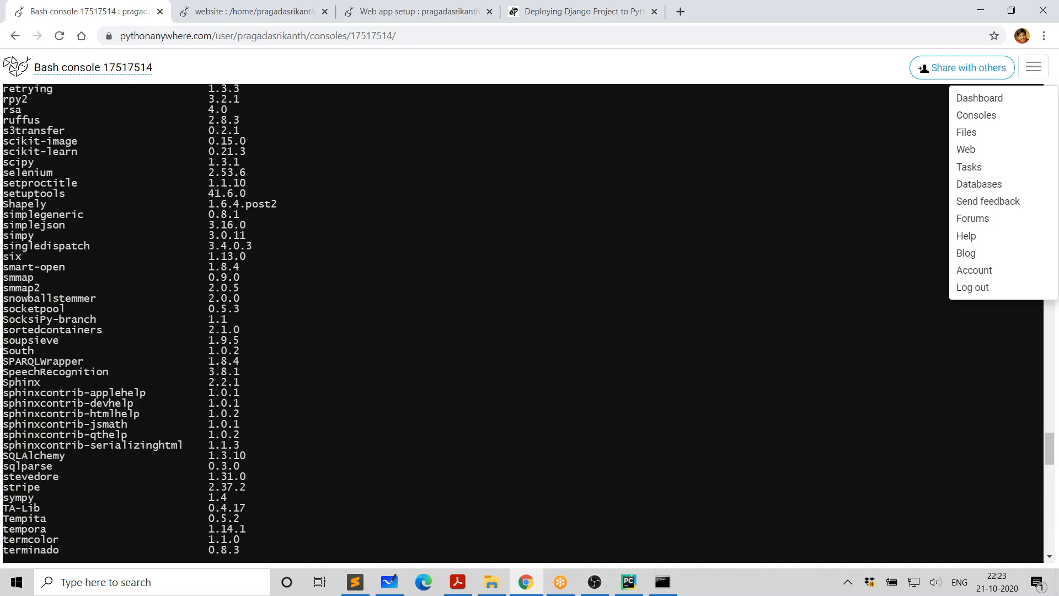
pyautogui.scroll(15, 188, 320)
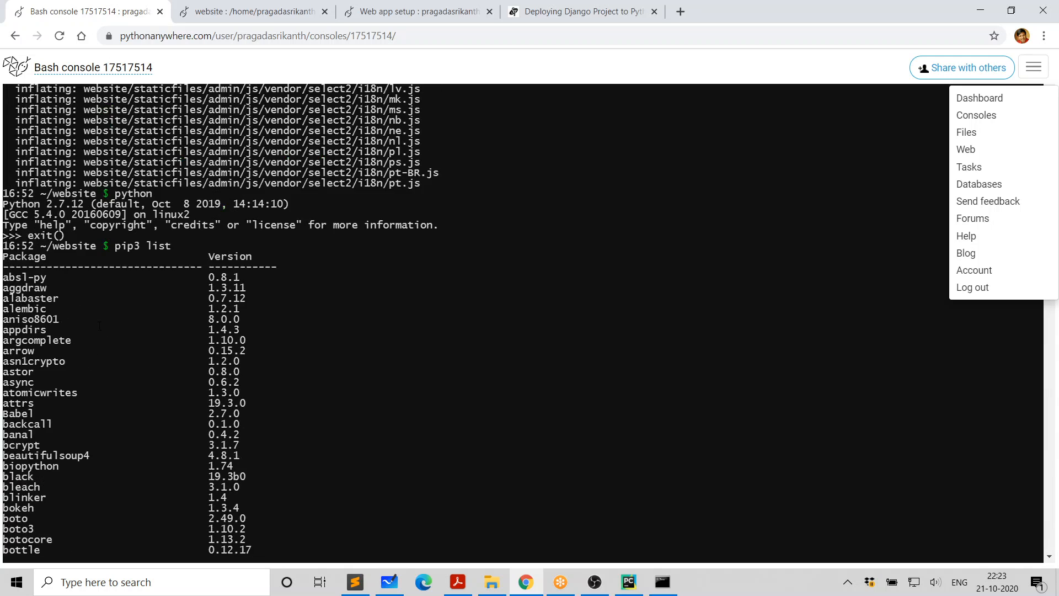
pyautogui.scroll(-5, 110, 327)
pyautogui.scroll(-6, 105, 322)
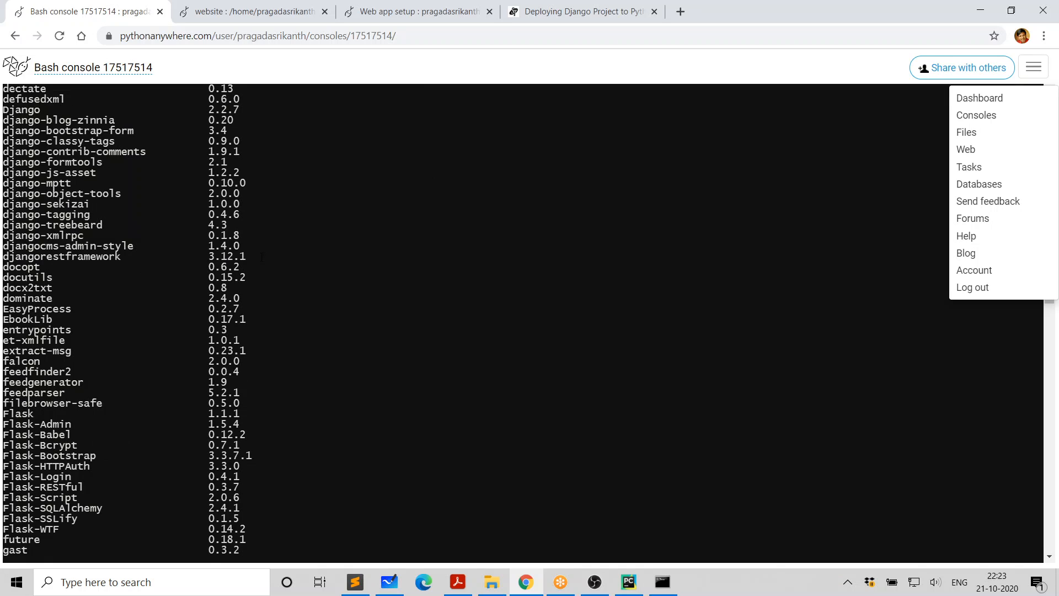
pyautogui.moveTo(262, 256); pyautogui.dragTo(17, 257)
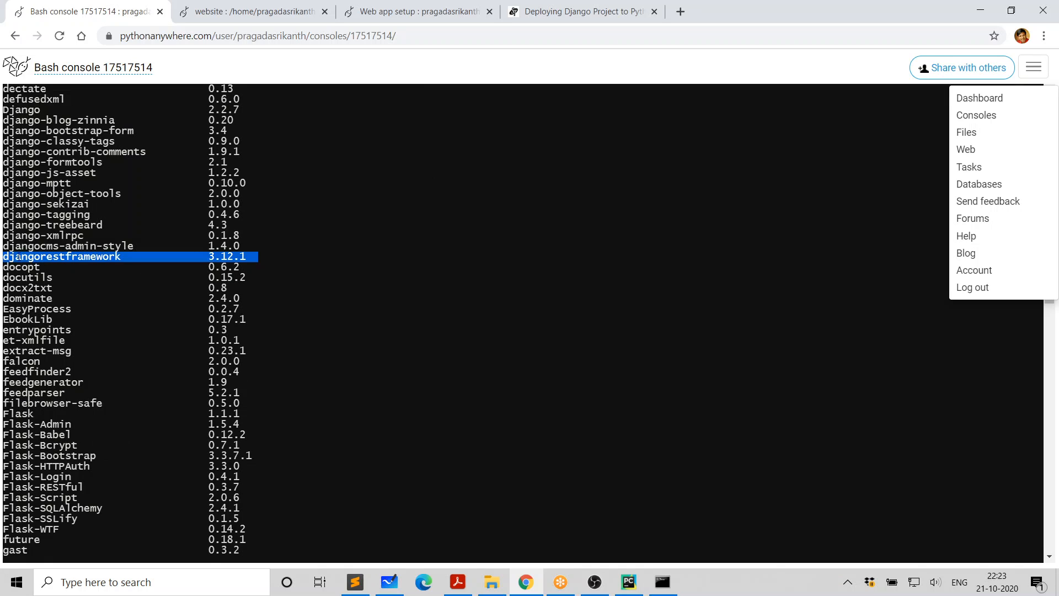
pyautogui.click(292, 266)
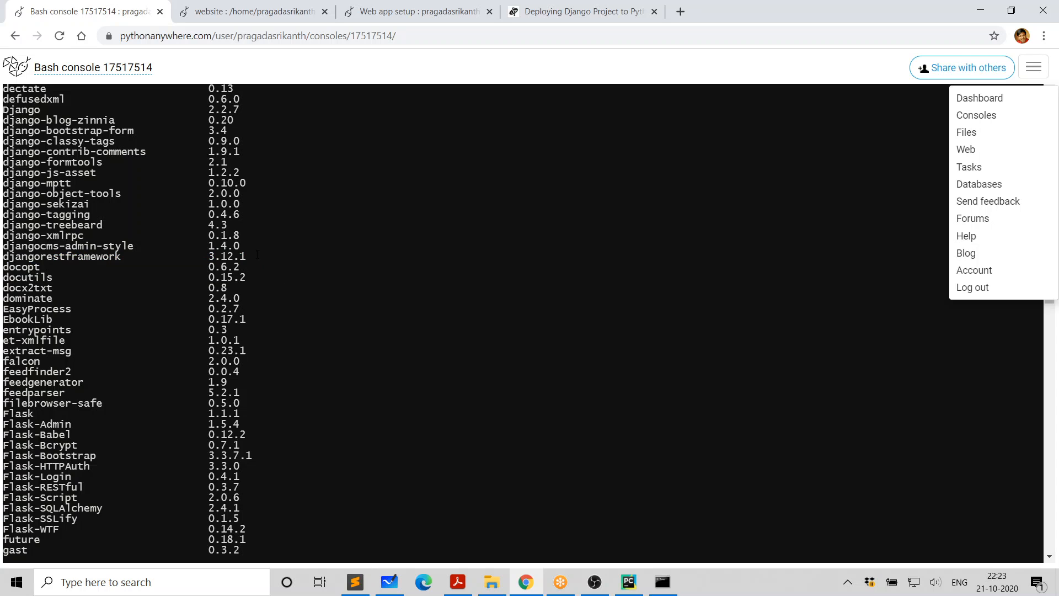
pyautogui.scroll(-20, 258, 254)
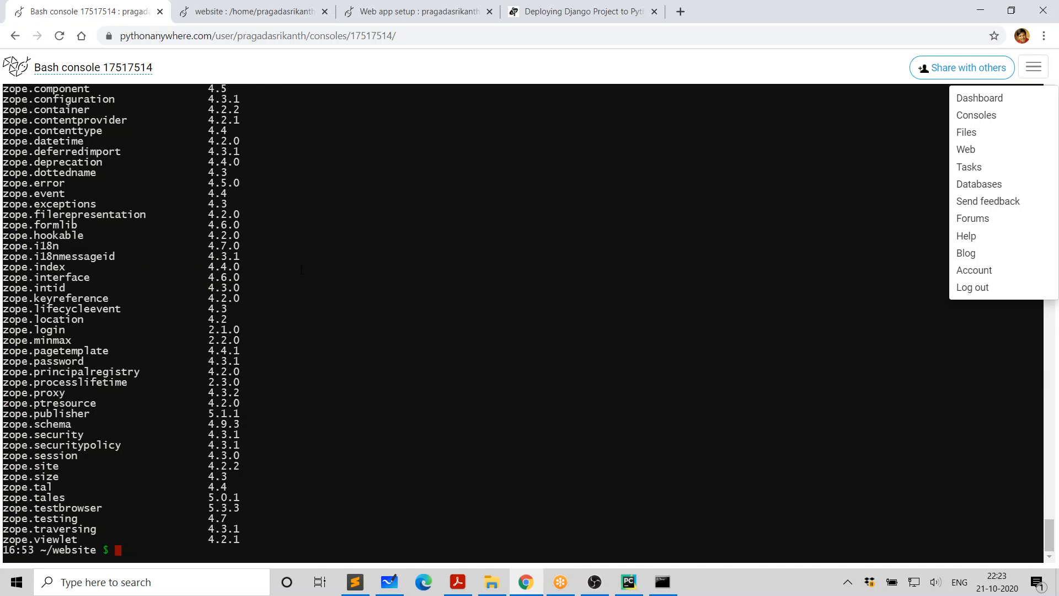
# Step: Clear the console and enter pip3 install djangorestframework at the prompt without running it
pyautogui.write('clear')
pyautogui.press('Return')
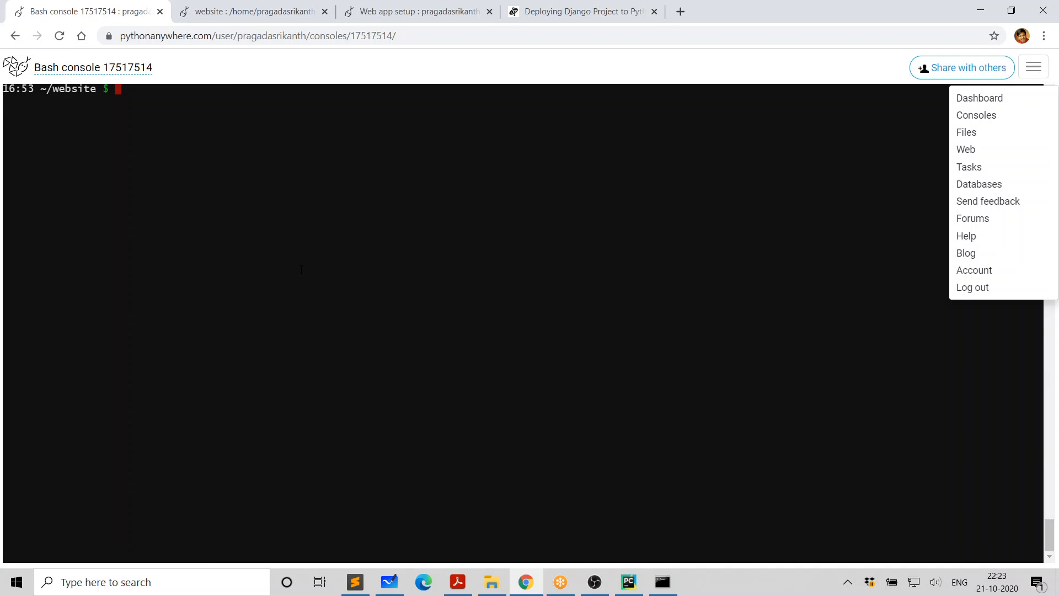
pyautogui.write('pip3 install djangorest')
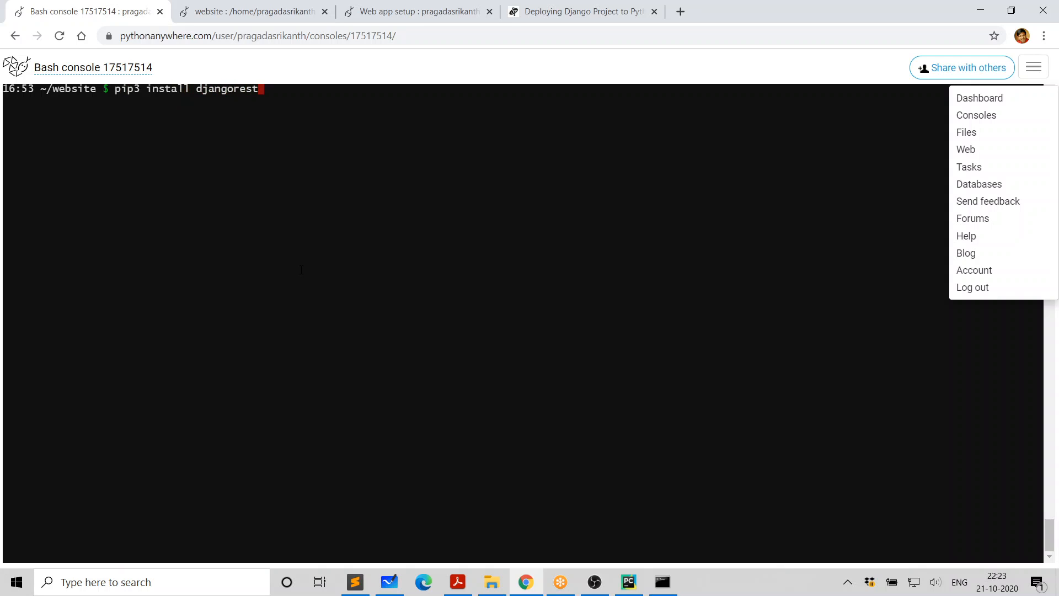
pyautogui.write('framework')
pyautogui.click(532, 586)
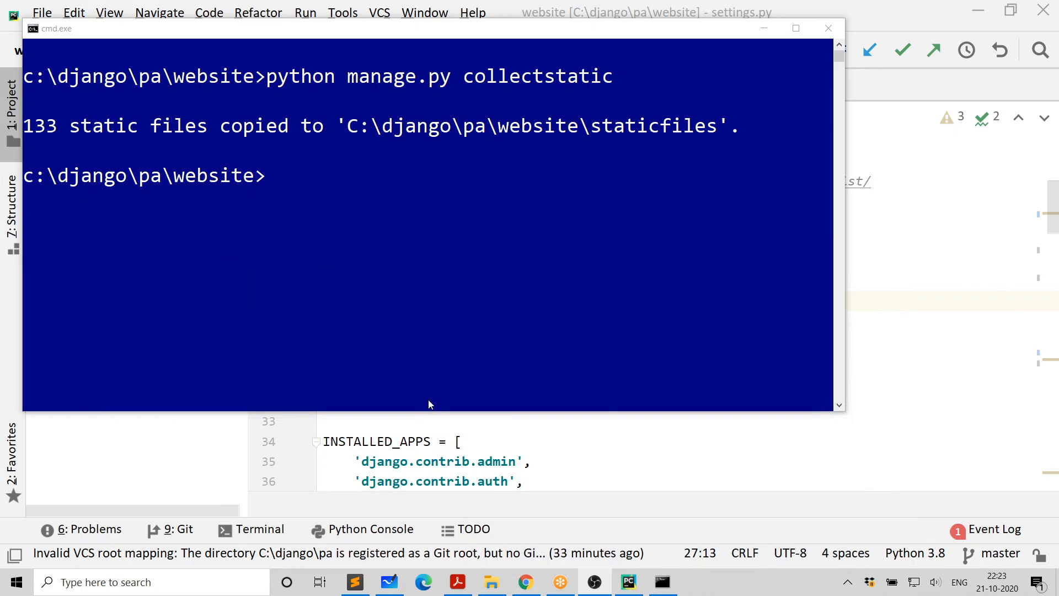
pyautogui.click(607, 465)
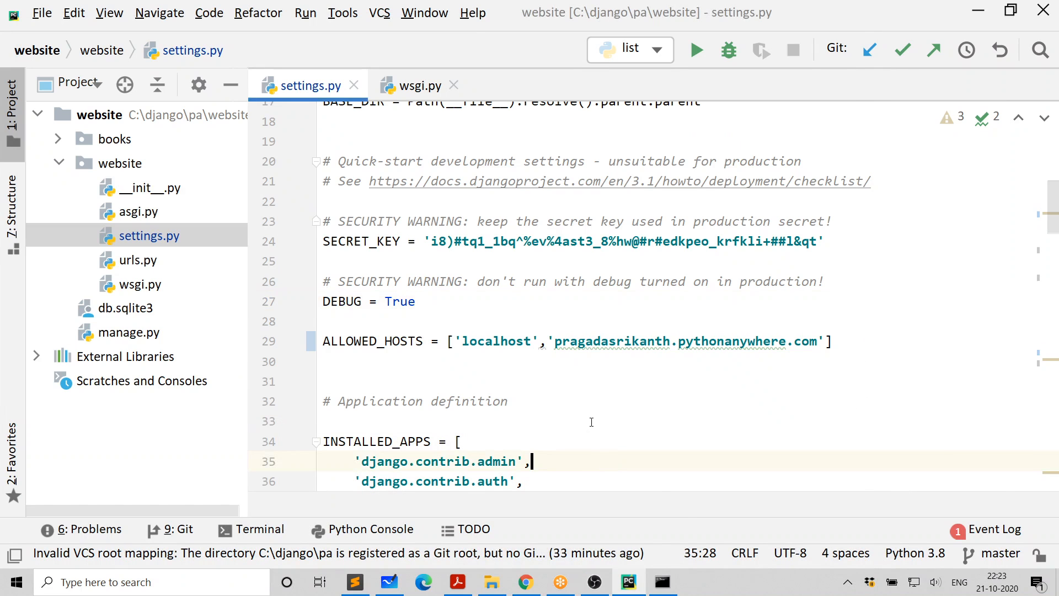
pyautogui.click(526, 582)
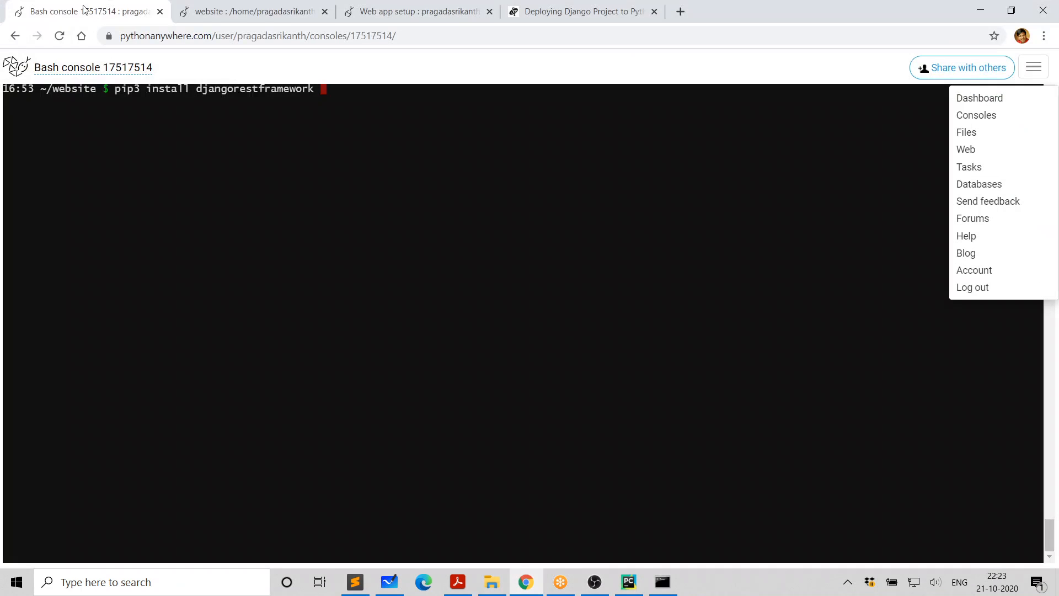
# Step: Look up the pip3 install command for Django Rest Framework and its --user flag in the Django deployment article
pyautogui.click(572, 12)
pyautogui.scroll(-15, 395, 331)
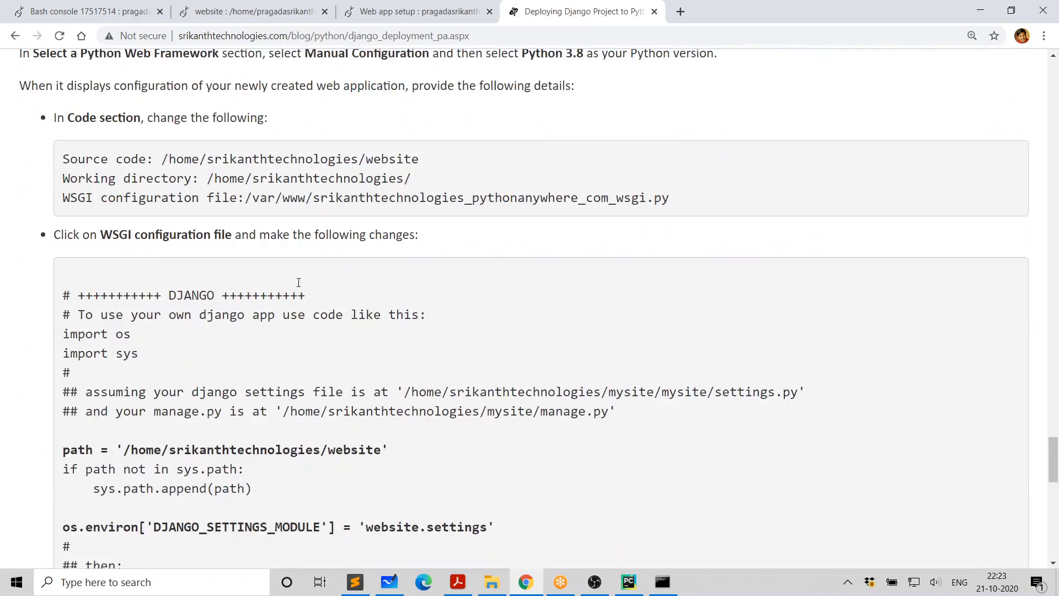
pyautogui.scroll(3, 298, 287)
pyautogui.scroll(-2, 298, 286)
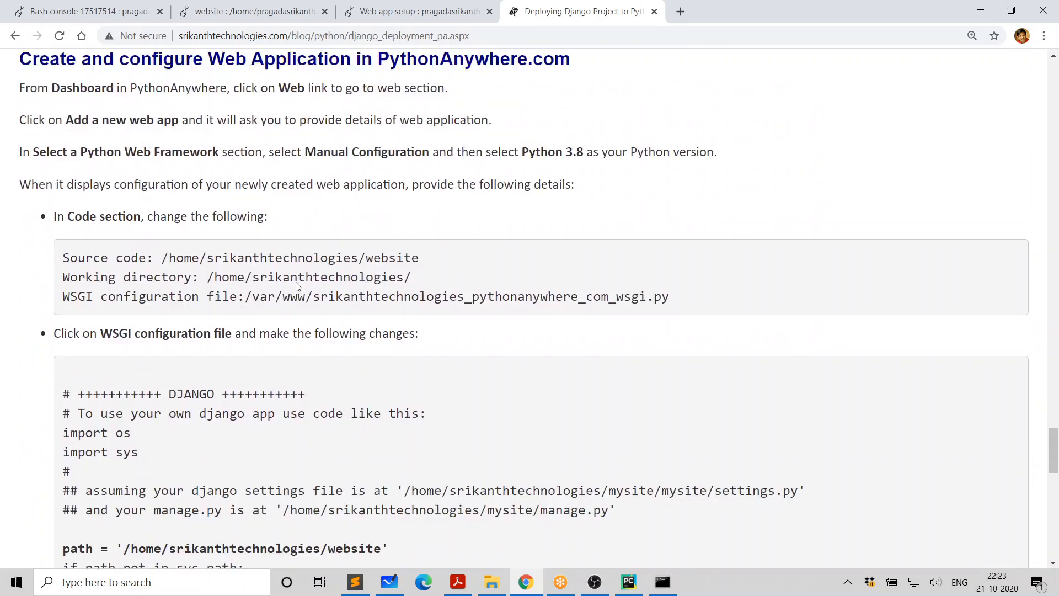
pyautogui.scroll(2, 296, 286)
pyautogui.scroll(1, 297, 276)
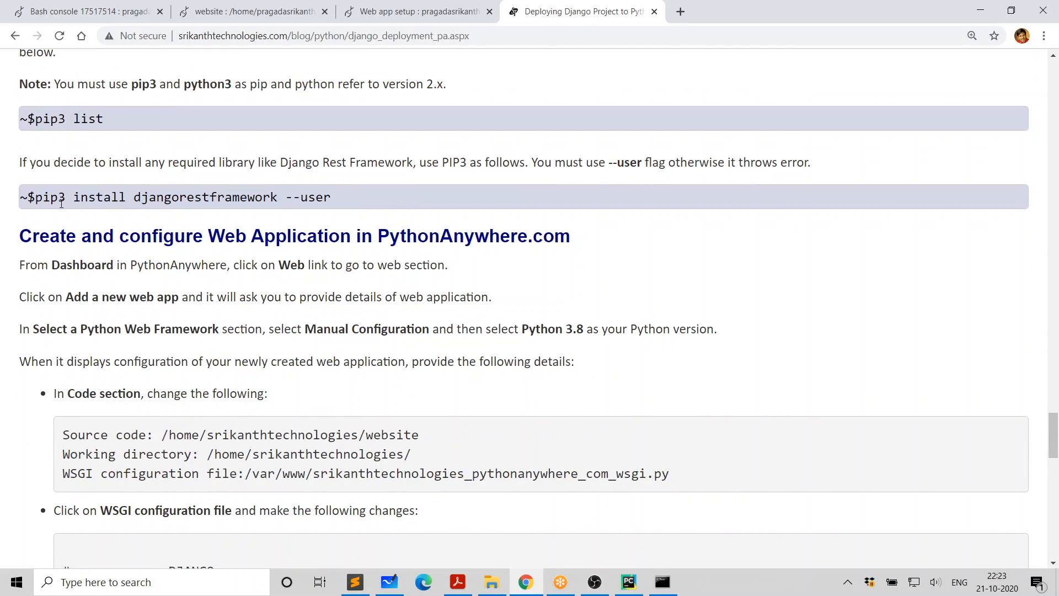
pyautogui.moveTo(73, 198); pyautogui.dragTo(123, 198)
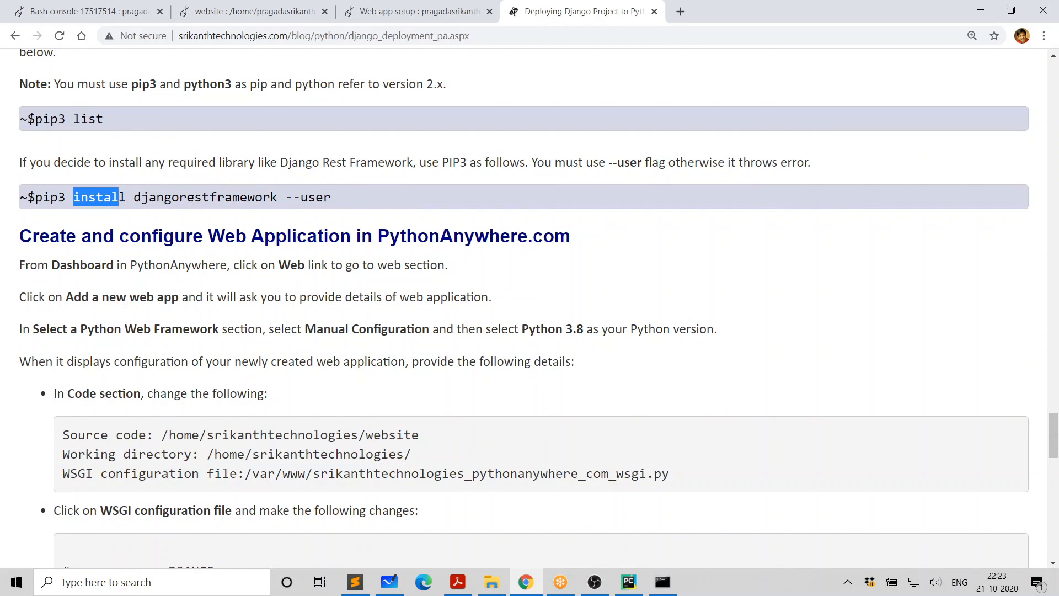
pyautogui.moveTo(192, 200); pyautogui.dragTo(353, 200)
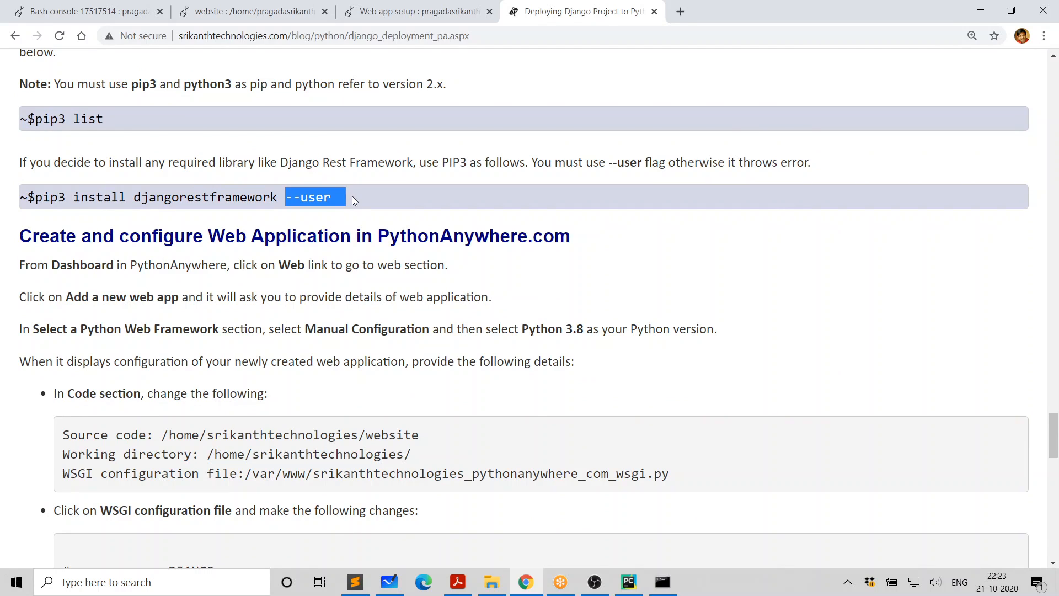
# Step: Add the --user flag to the pending djangorestframework install command in the Bash console and run it
pyautogui.click(664, 586)
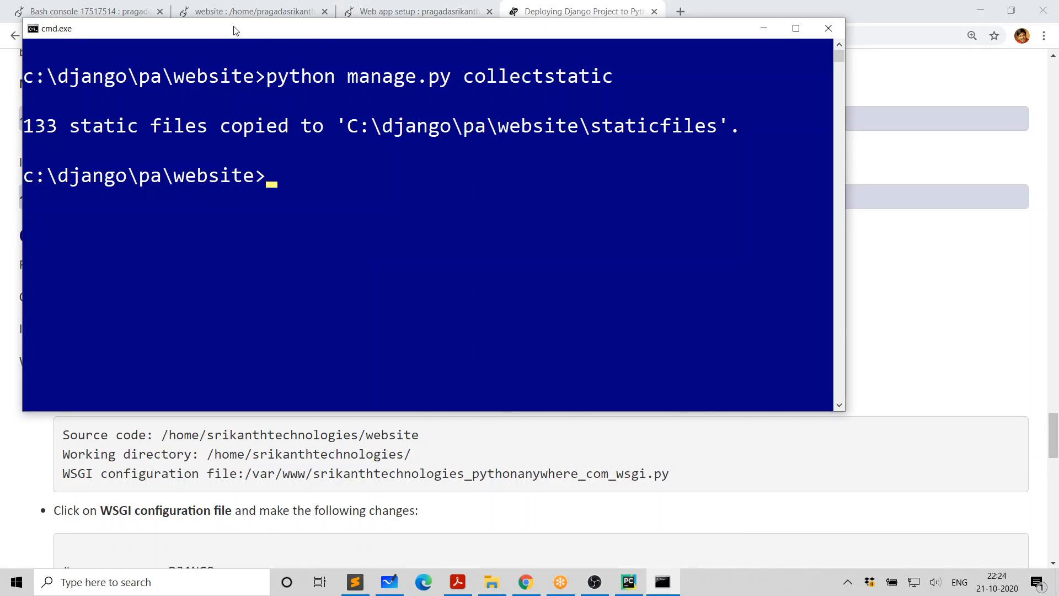
pyautogui.click(88, 11)
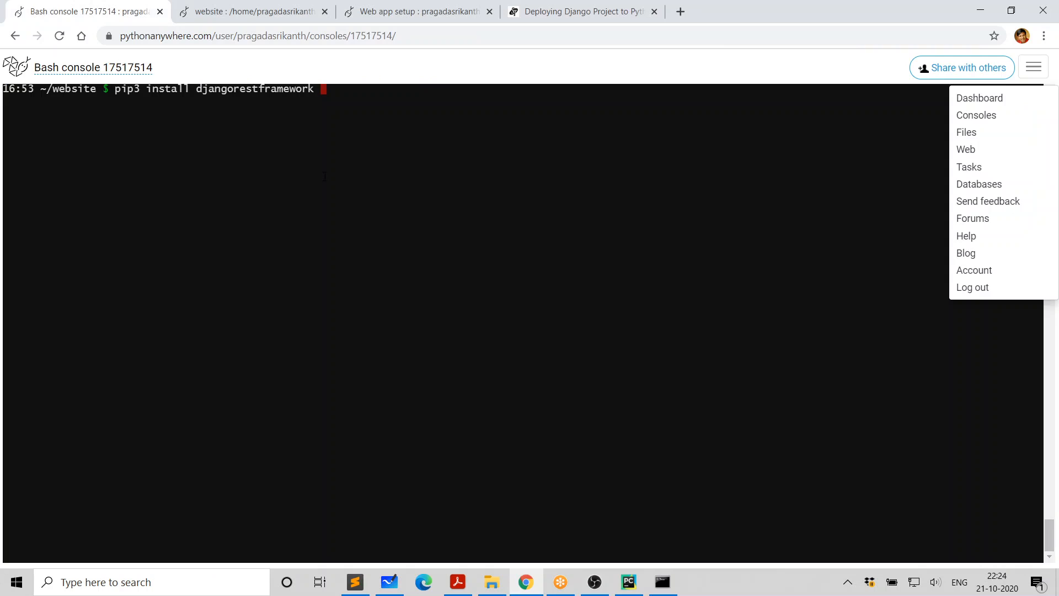
pyautogui.write('--user')
pyautogui.press('Return')
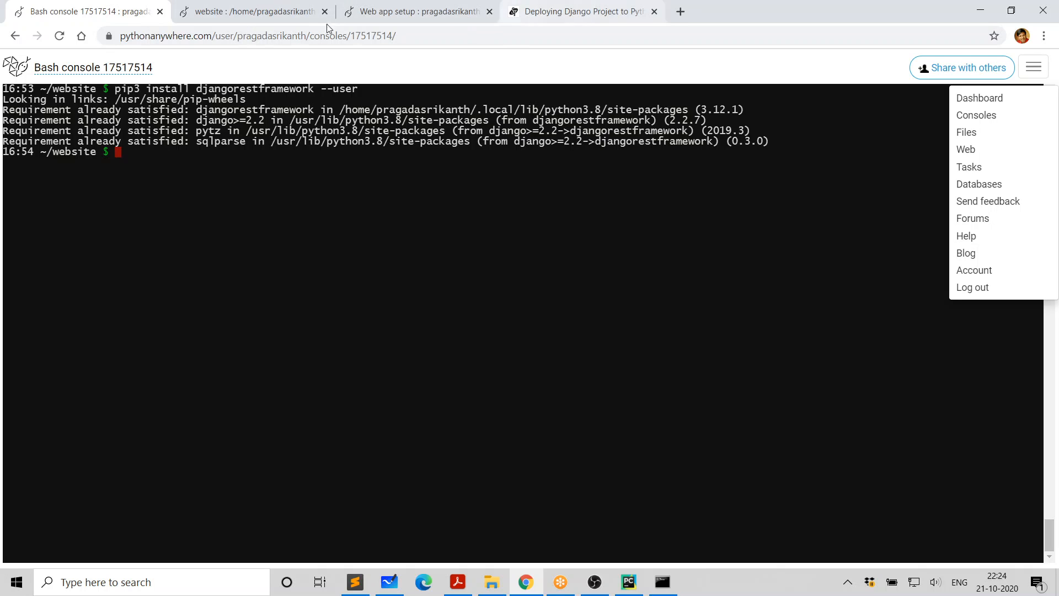
# Step: Reload the web app from its configuration page and open the deployed site
pyautogui.click(414, 12)
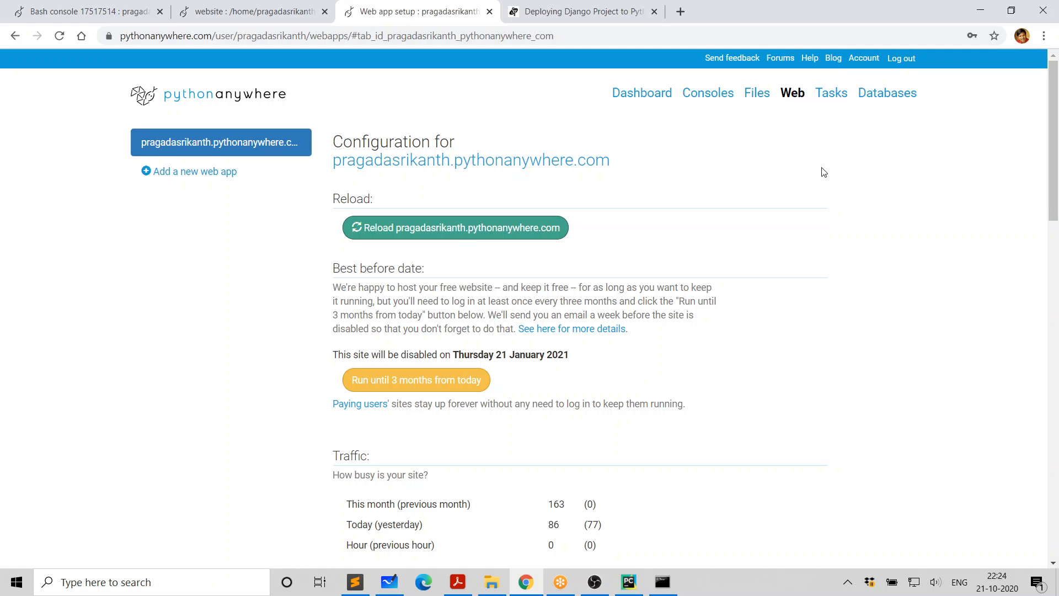
pyautogui.click(476, 233)
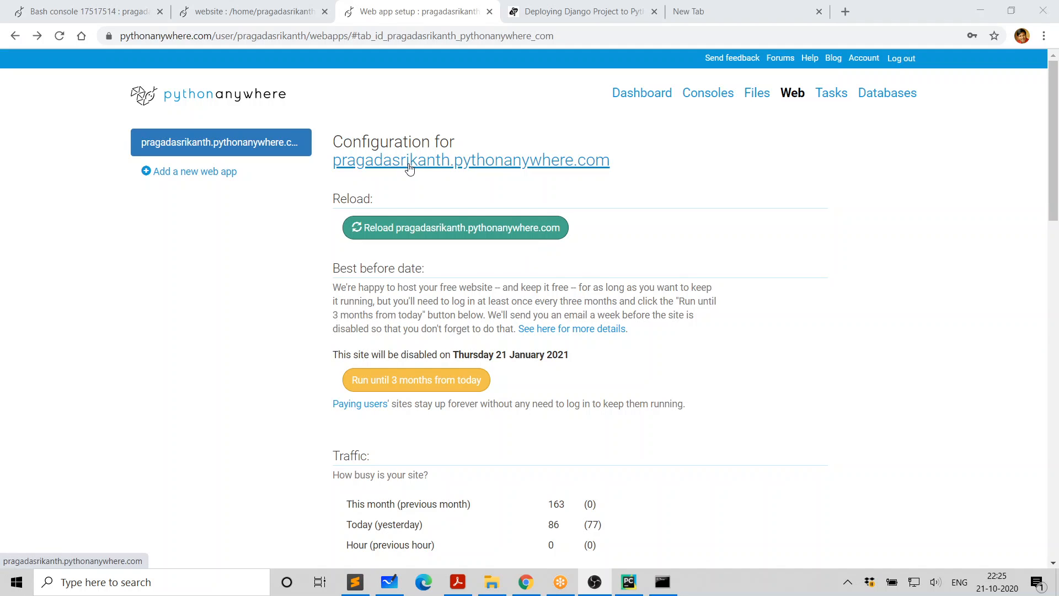
pyautogui.click(534, 167)
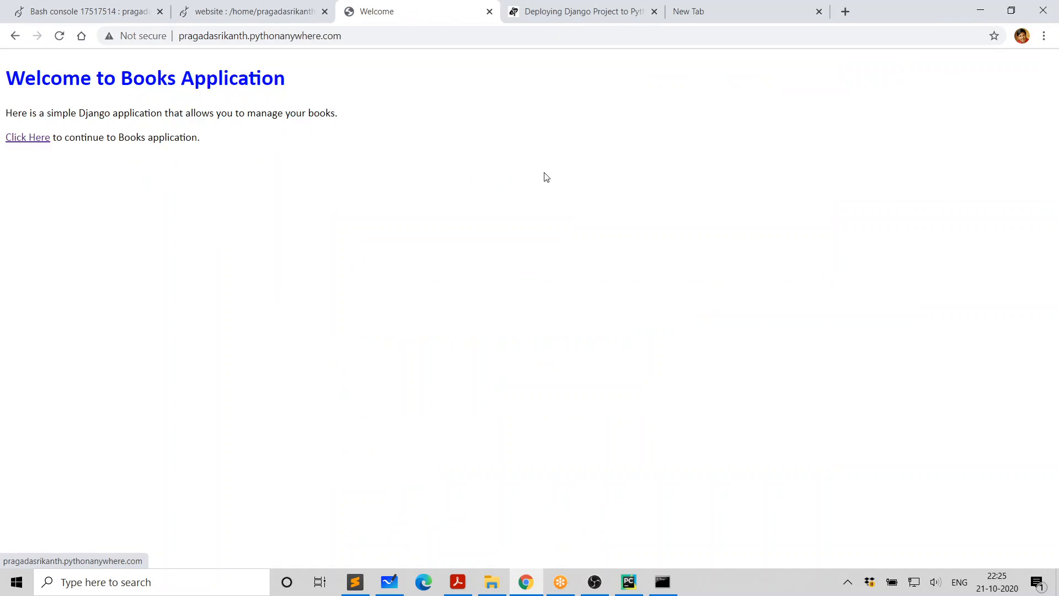
# Step: Check the deployed site's address and continue from the welcome page to the Books application
pyautogui.click(395, 38)
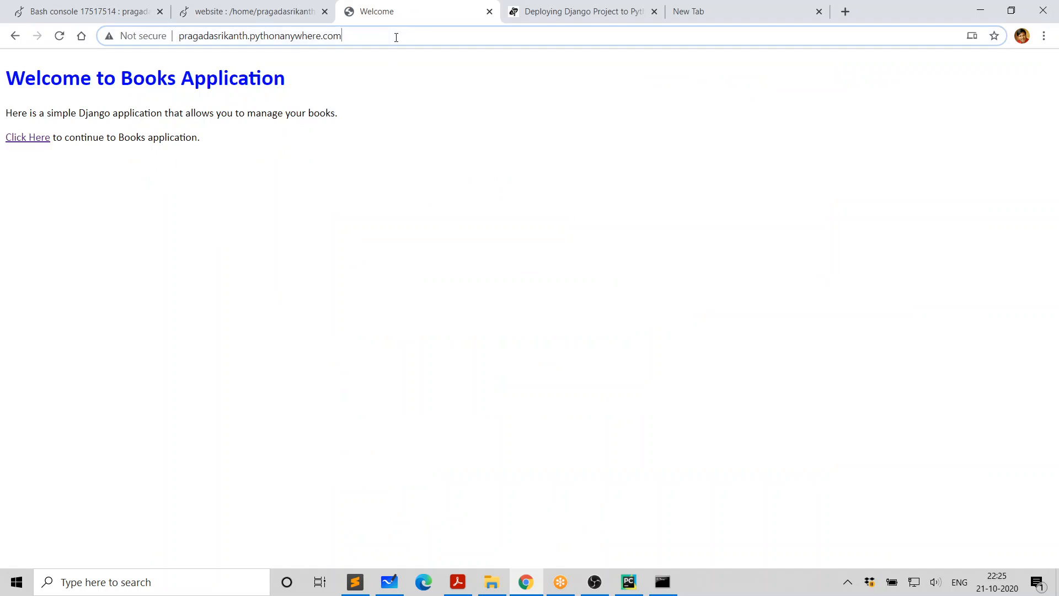
pyautogui.click(415, 37)
pyautogui.click(28, 140)
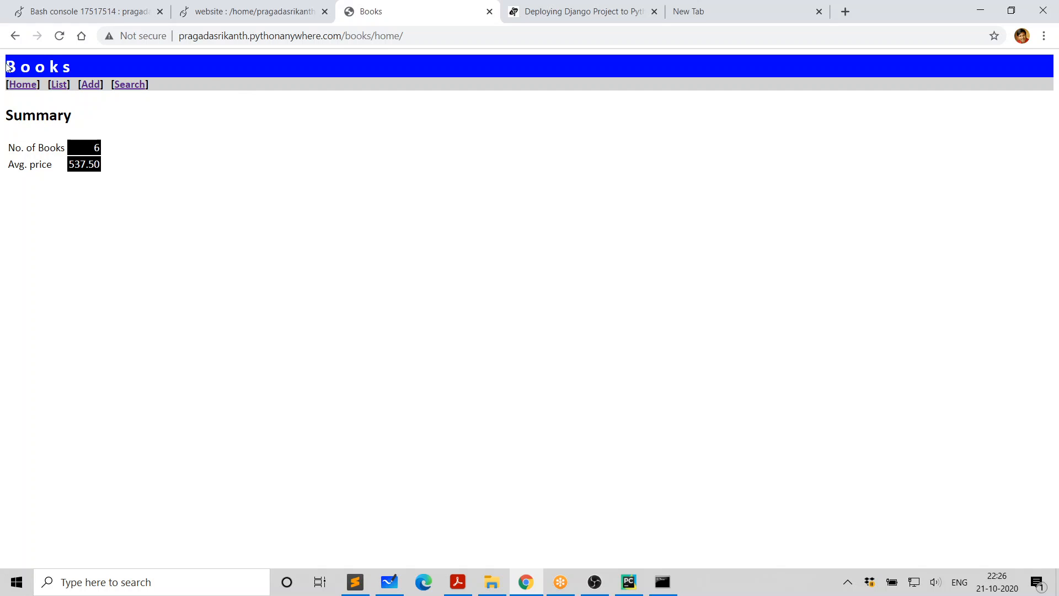
# Step: Check the deployed Books application's book list and home summary, finishing on the book list
pyautogui.click(62, 93)
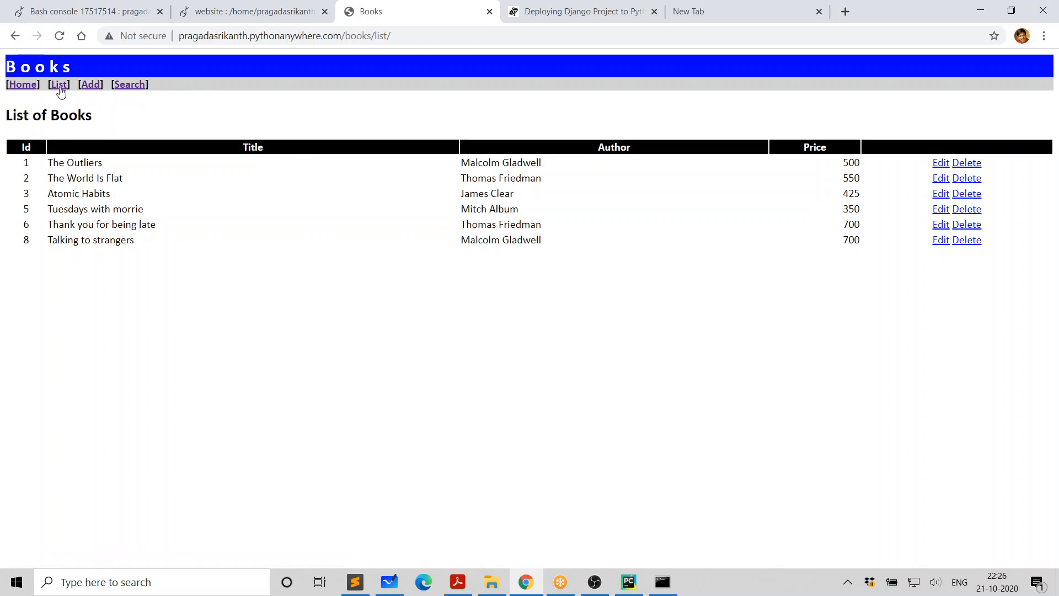
pyautogui.click(19, 89)
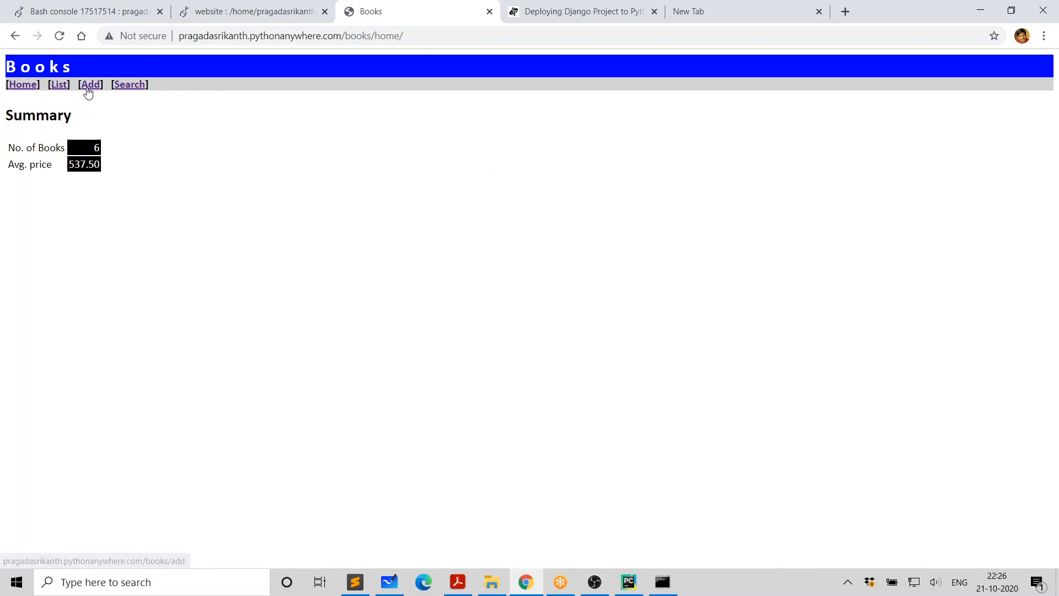
pyautogui.click(59, 89)
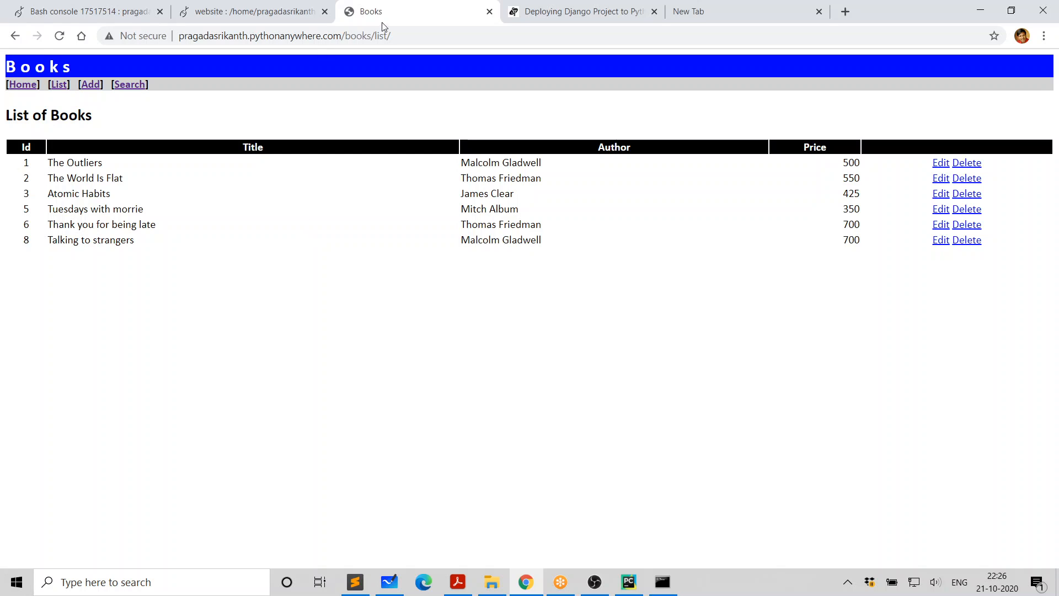
# Step: Open the Books REST client page on the deployed site by changing the address path to /books/rest/client
pyautogui.click(412, 38)
pyautogui.click(411, 38)
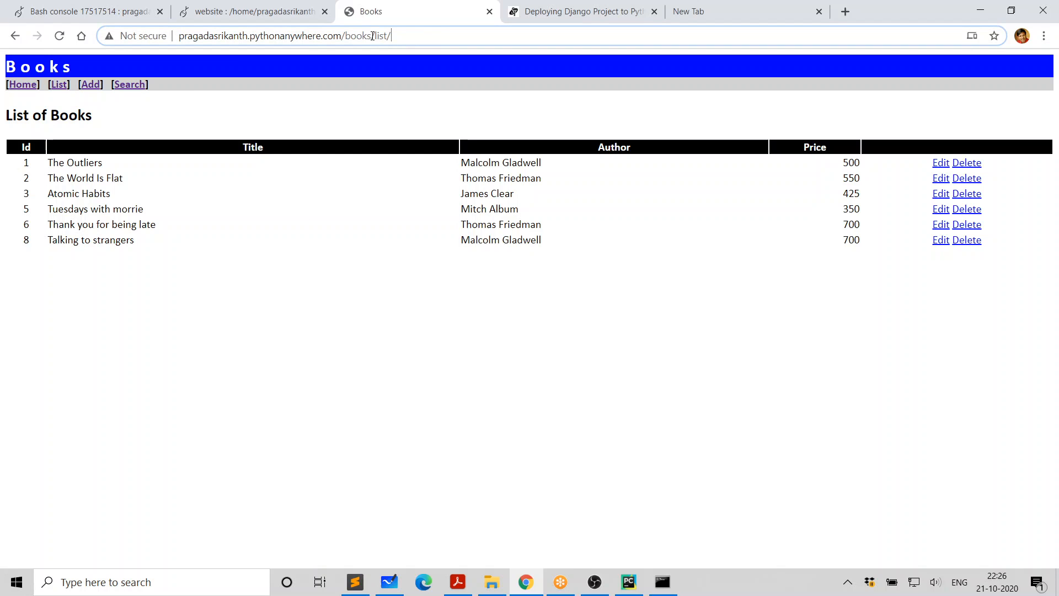
pyautogui.moveTo(371, 36); pyautogui.dragTo(411, 37)
pyautogui.write('/')
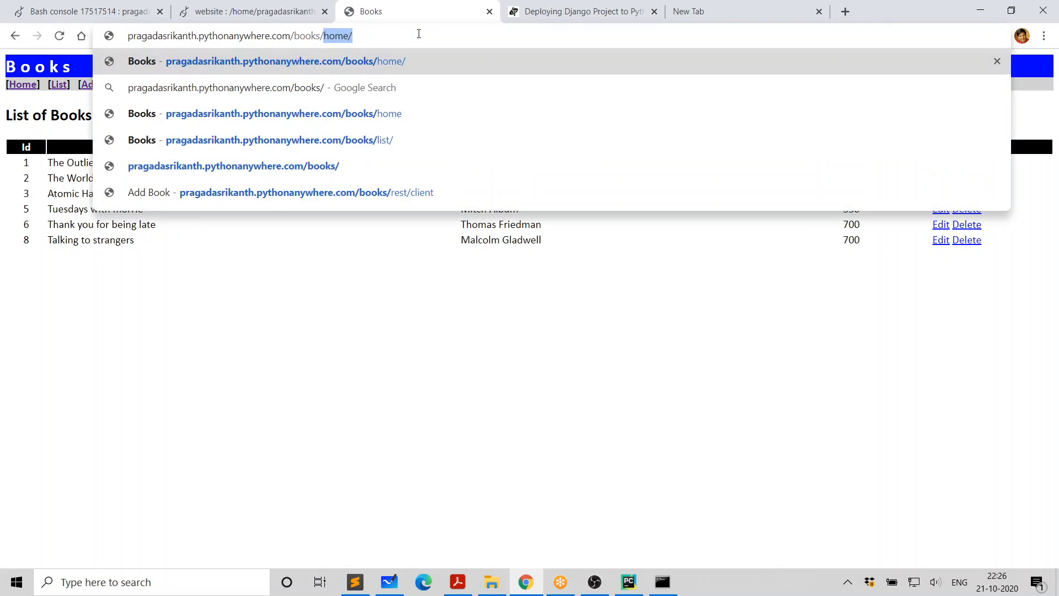
pyautogui.write('rest/')
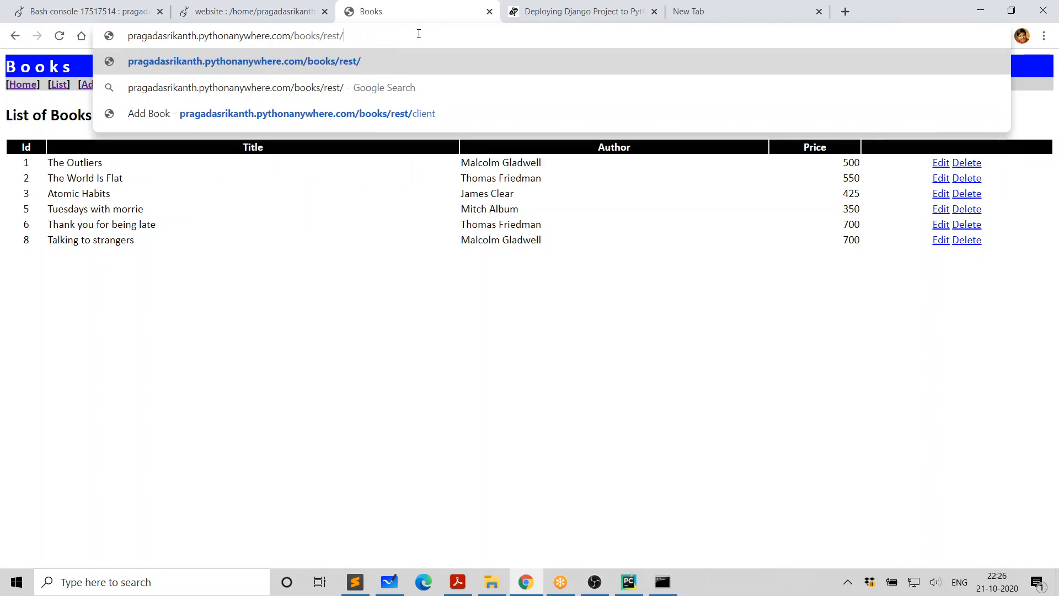
pyautogui.write('client')
pyautogui.press('Return')
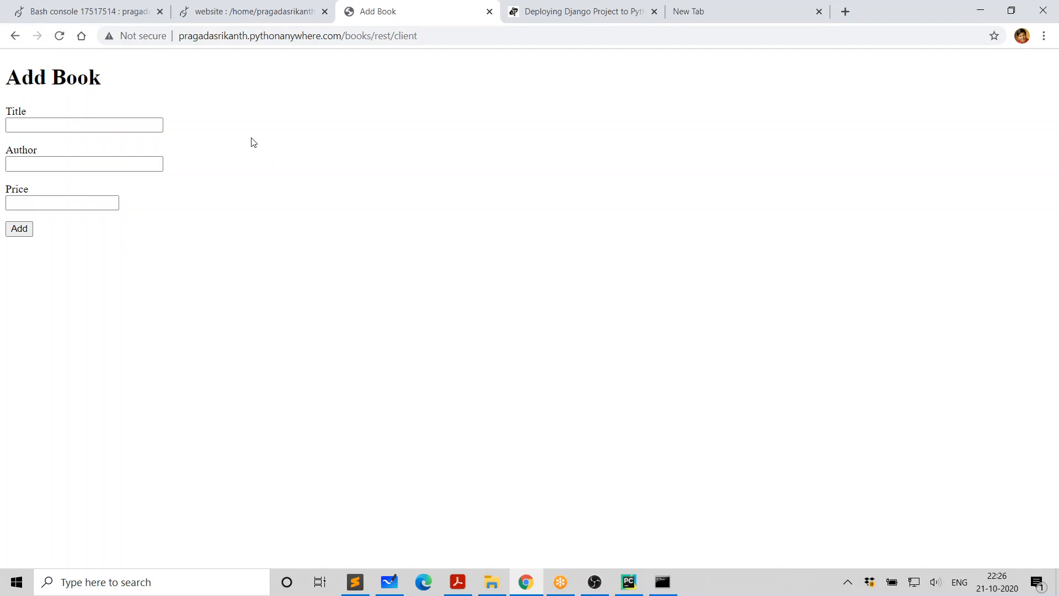
# Step: Add a book titled "That will never work" with the author's first name and price 670, and dismiss the resulting alert
pyautogui.click(123, 124)
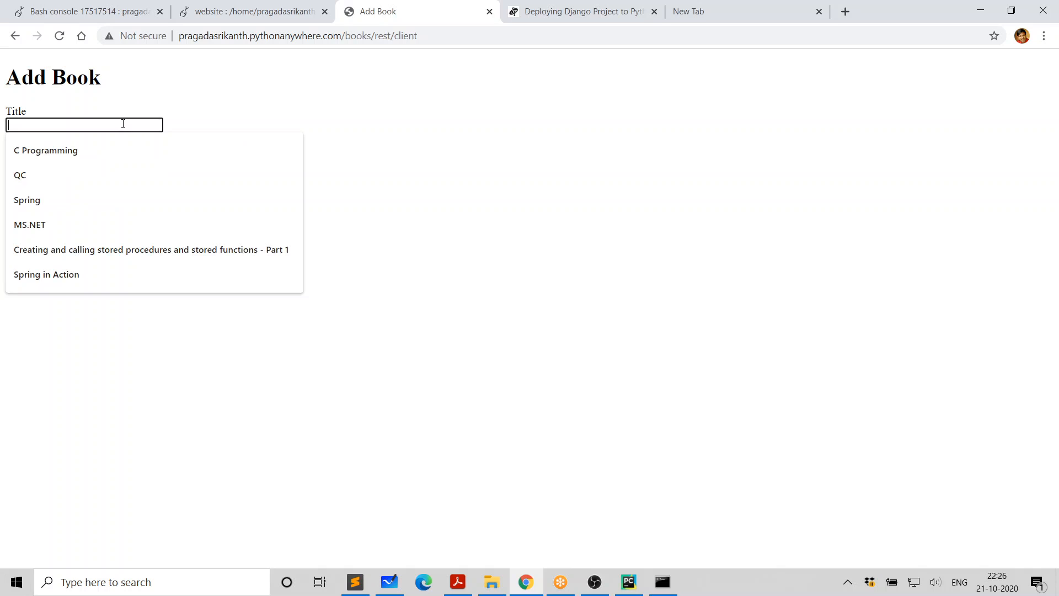
pyautogui.press('Escape')
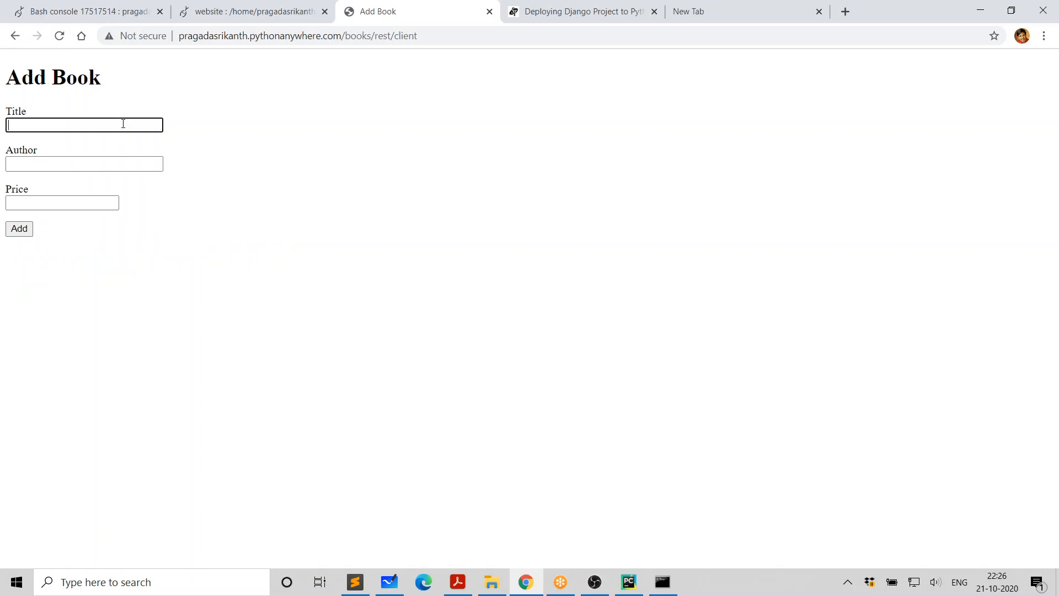
pyautogui.write('That will never work')
pyautogui.press('Tab')
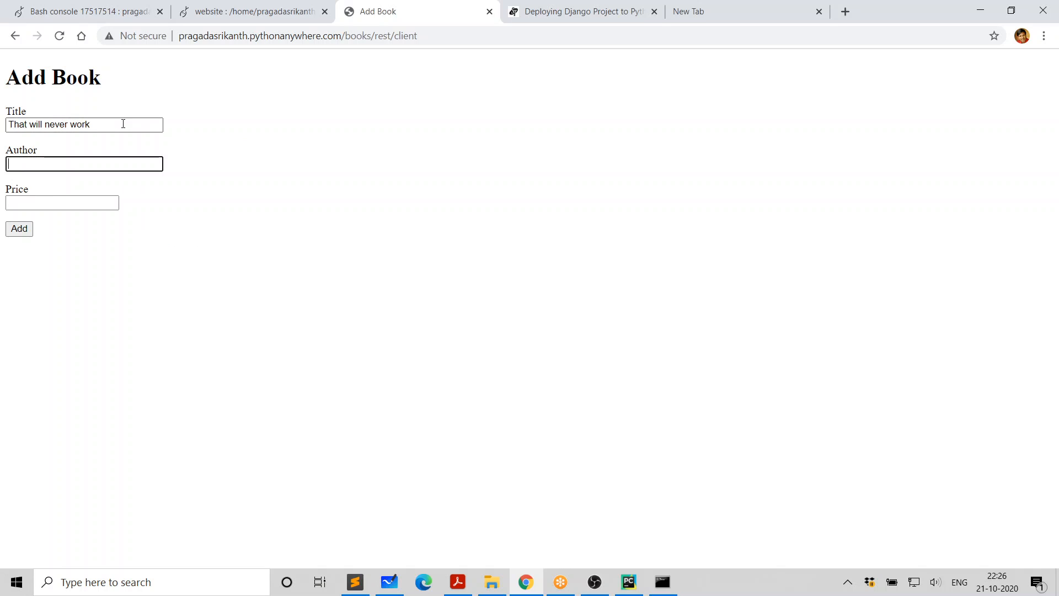
pyautogui.write('Marc')
pyautogui.press('Tab')
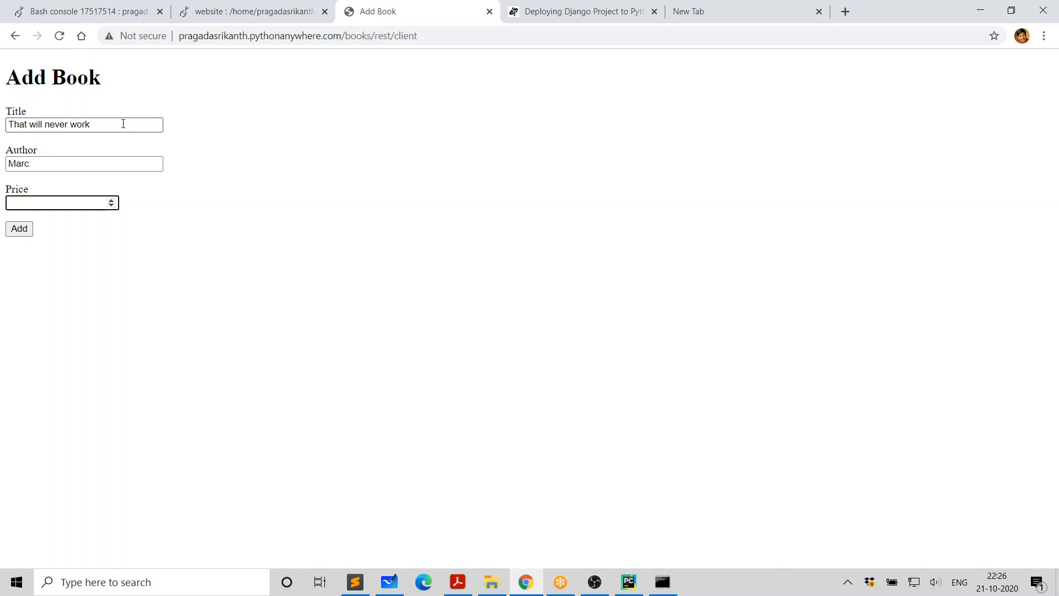
pyautogui.write('670')
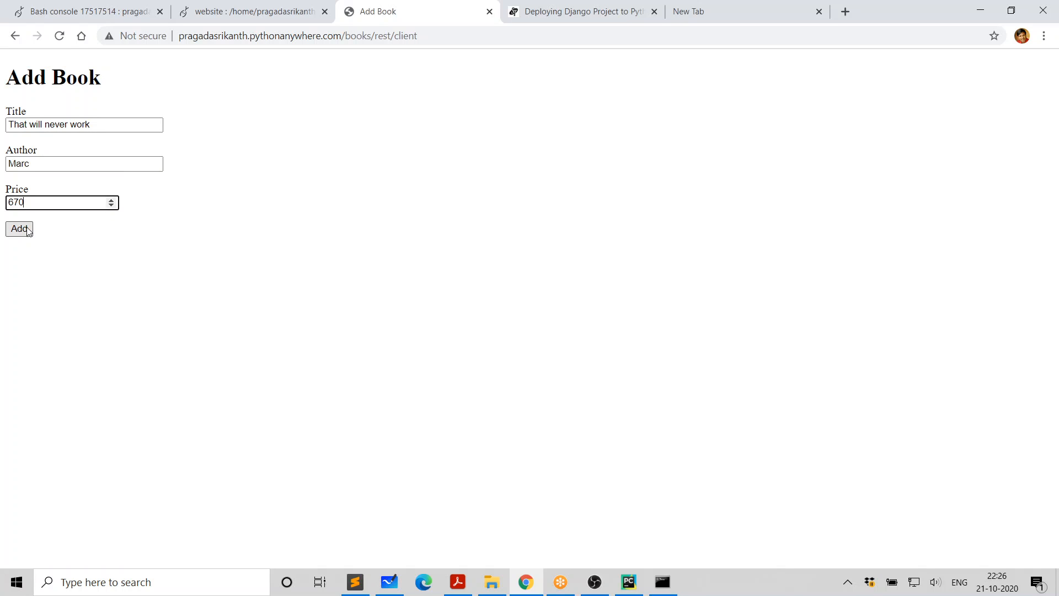
pyautogui.click(29, 230)
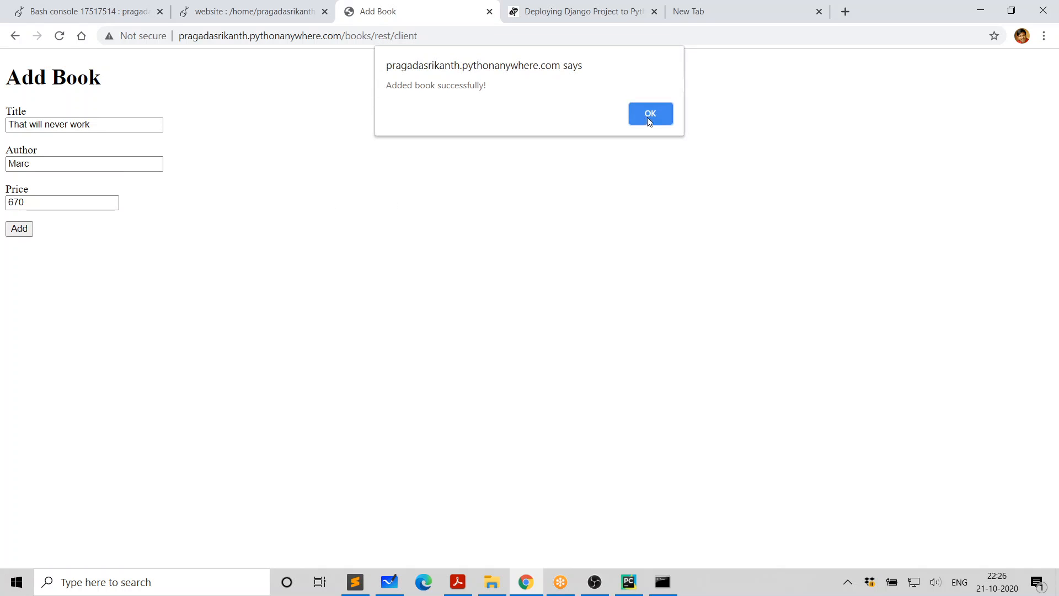
pyautogui.click(649, 116)
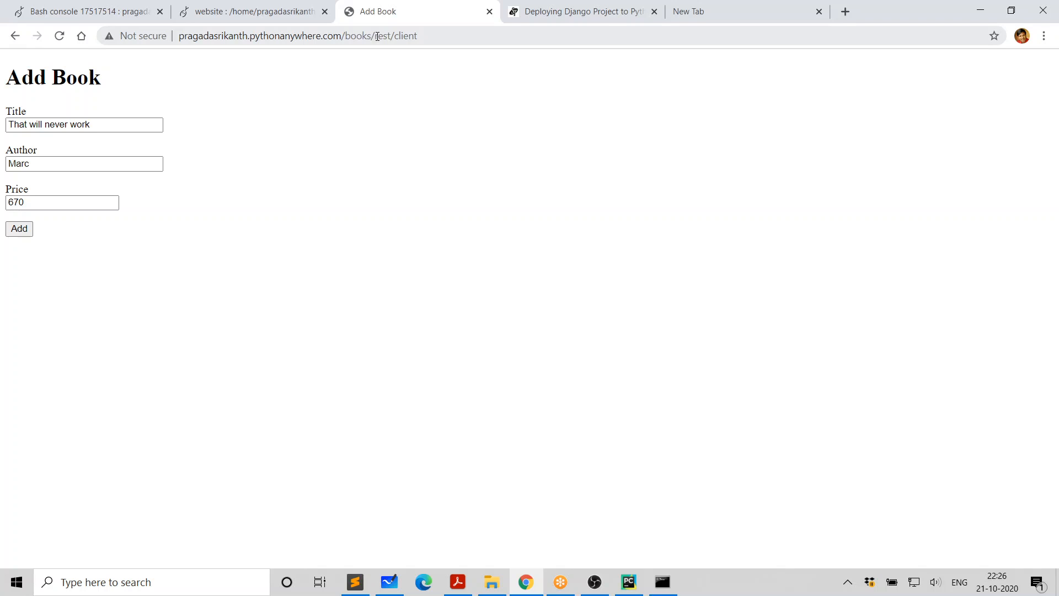
# Step: Open /books/list on the deployed site and check the entry for "That will never work" and the page address
pyautogui.moveTo(377, 36); pyautogui.dragTo(643, 32)
pyautogui.write('list')
pyautogui.press('Return')
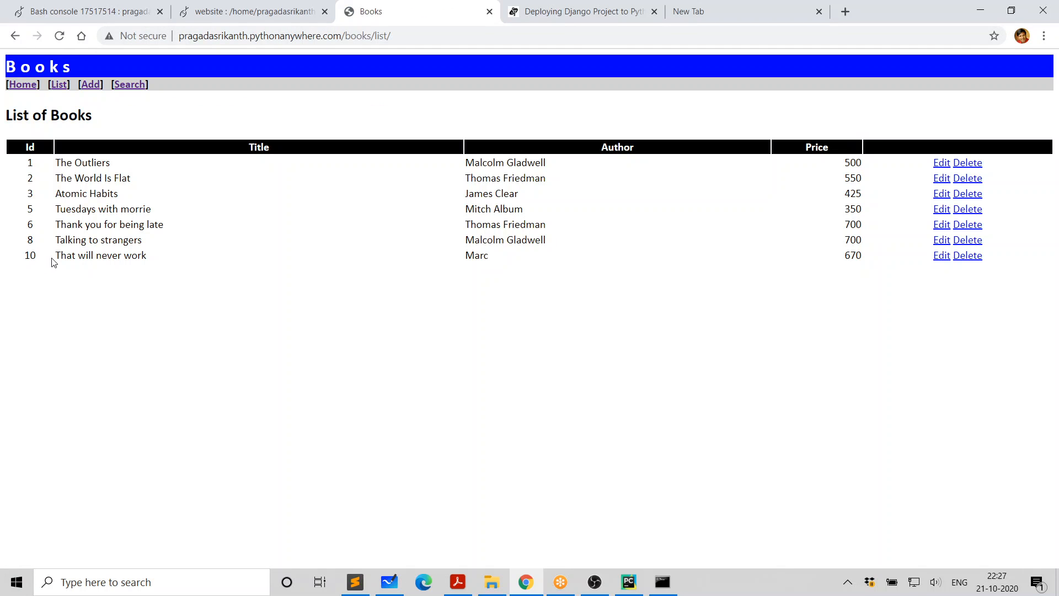
pyautogui.moveTo(52, 260); pyautogui.dragTo(721, 267)
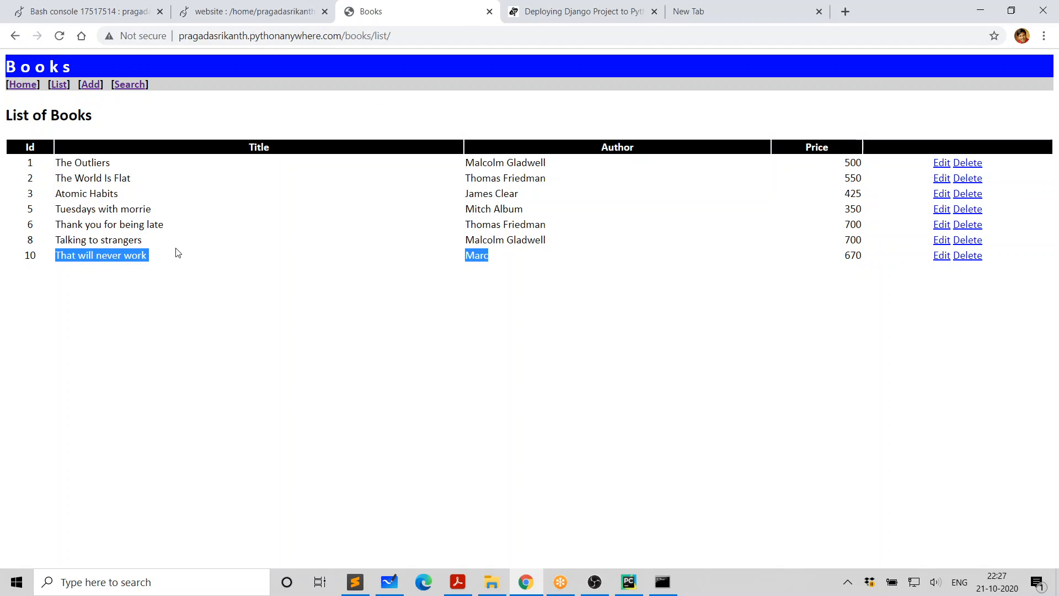
pyautogui.click(439, 37)
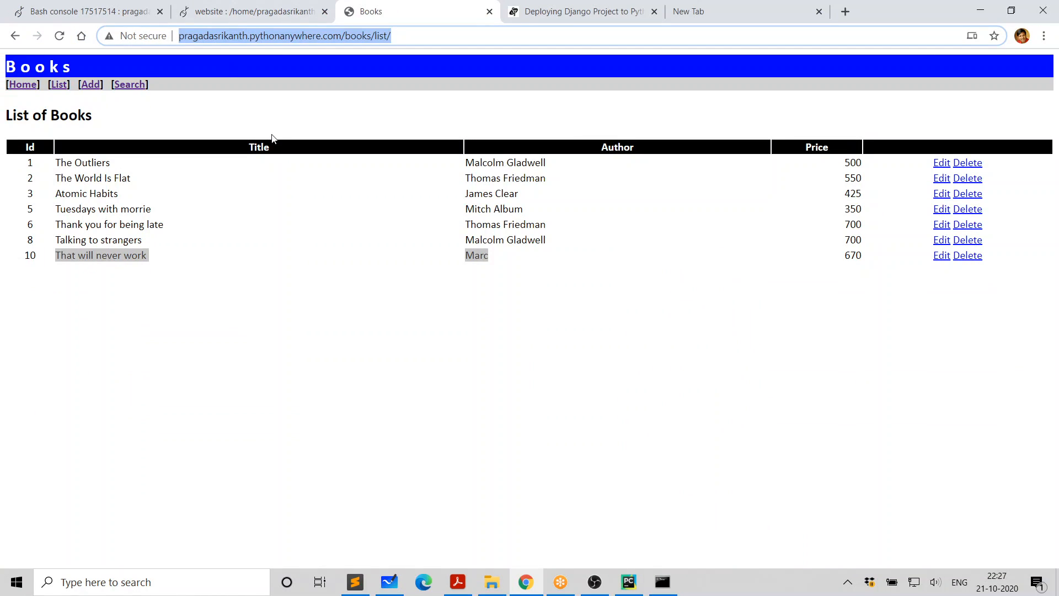
pyautogui.click(440, 33)
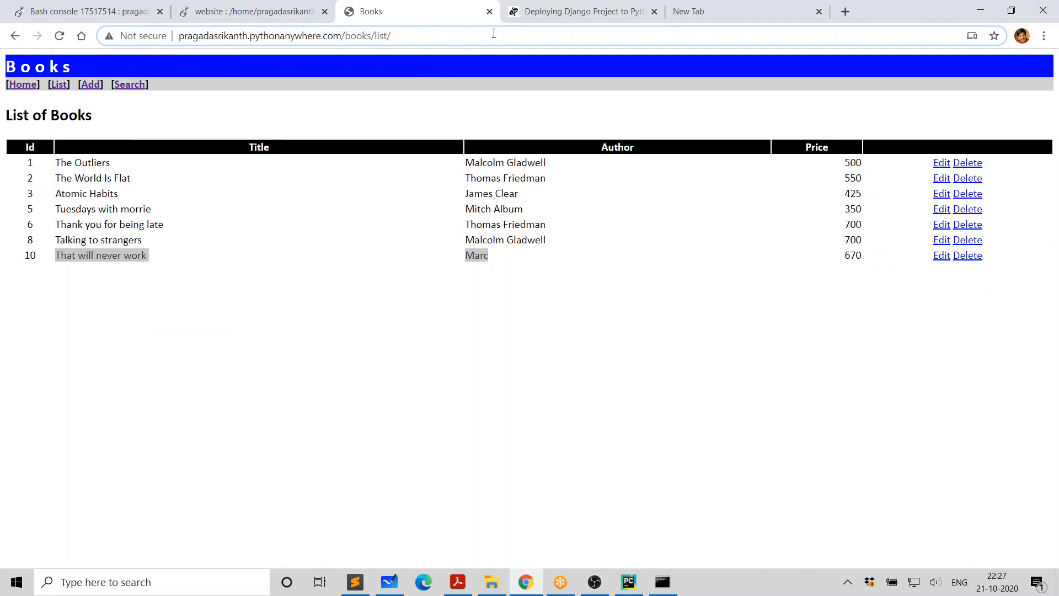
# Step: Return to the PythonAnywhere account and review the MySQL settings on its Databases page, including database creation and password options
pyautogui.click(257, 13)
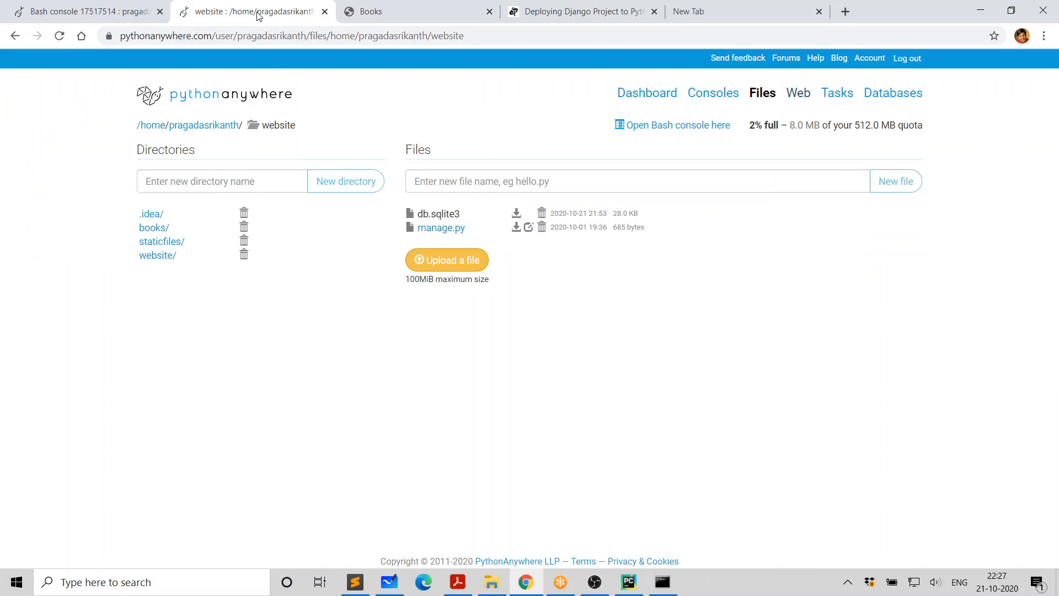
pyautogui.click(625, 100)
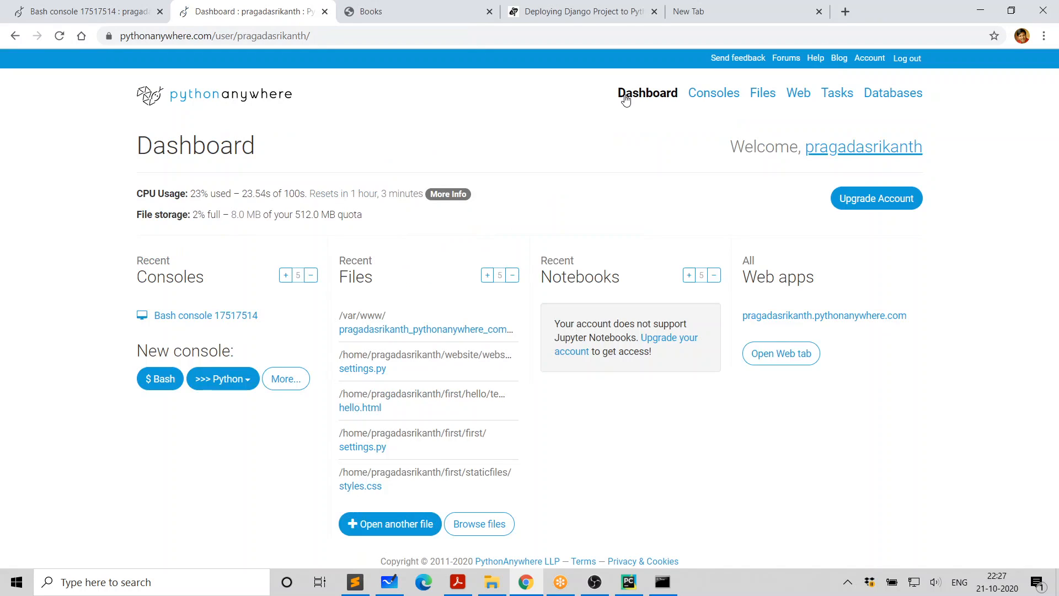
pyautogui.click(894, 94)
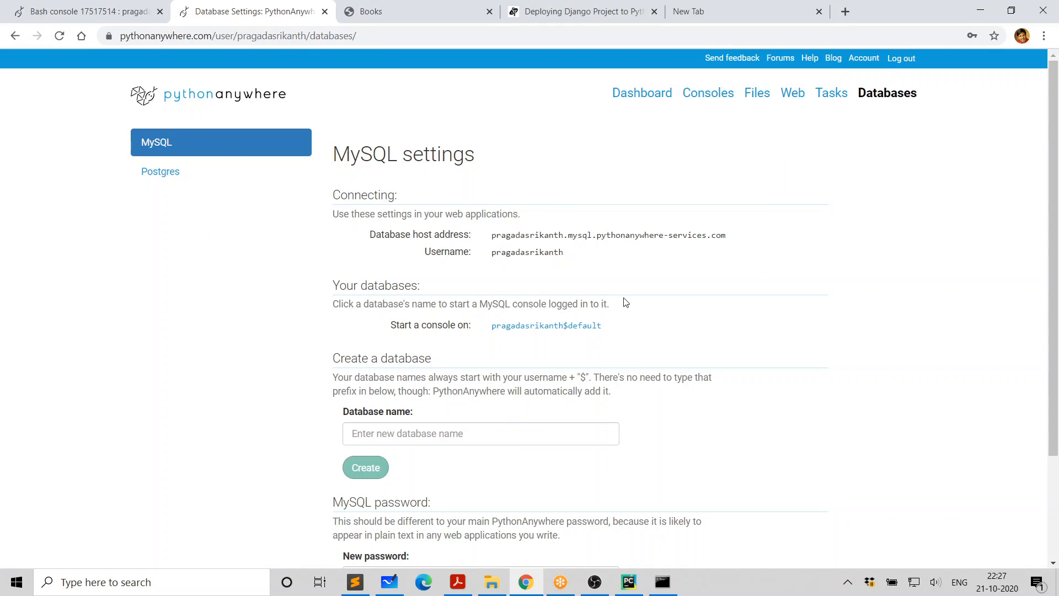
pyautogui.moveTo(334, 154); pyautogui.dragTo(386, 154)
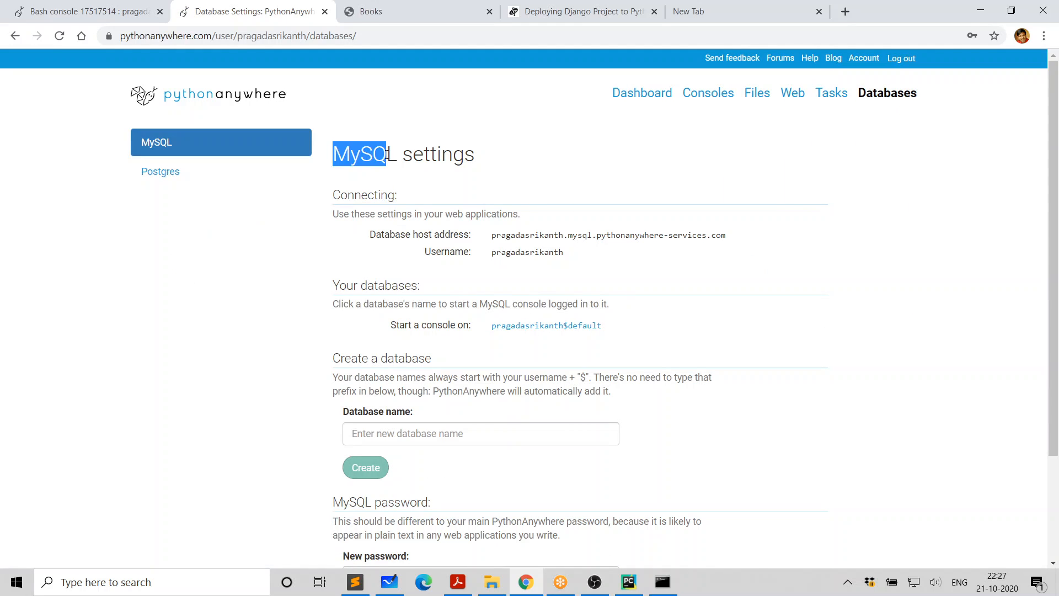
pyautogui.scroll(-3, 676, 342)
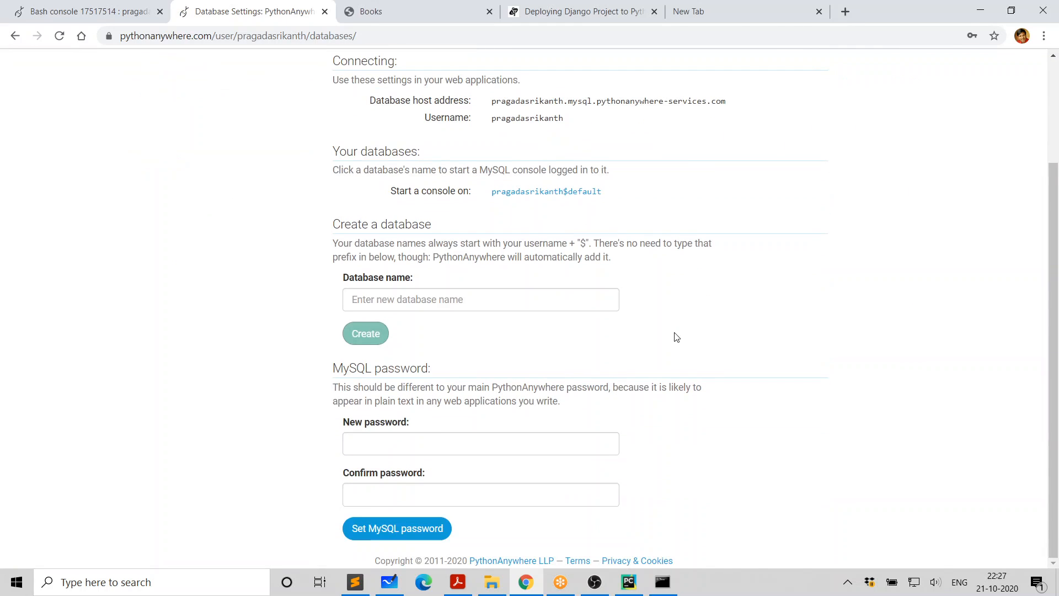
pyautogui.scroll(3, 677, 333)
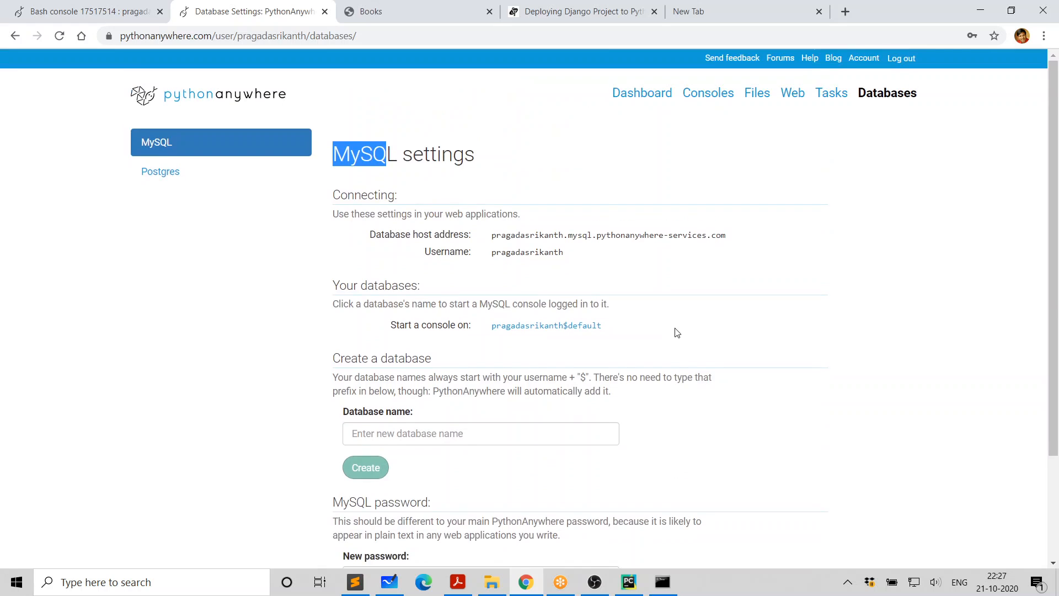